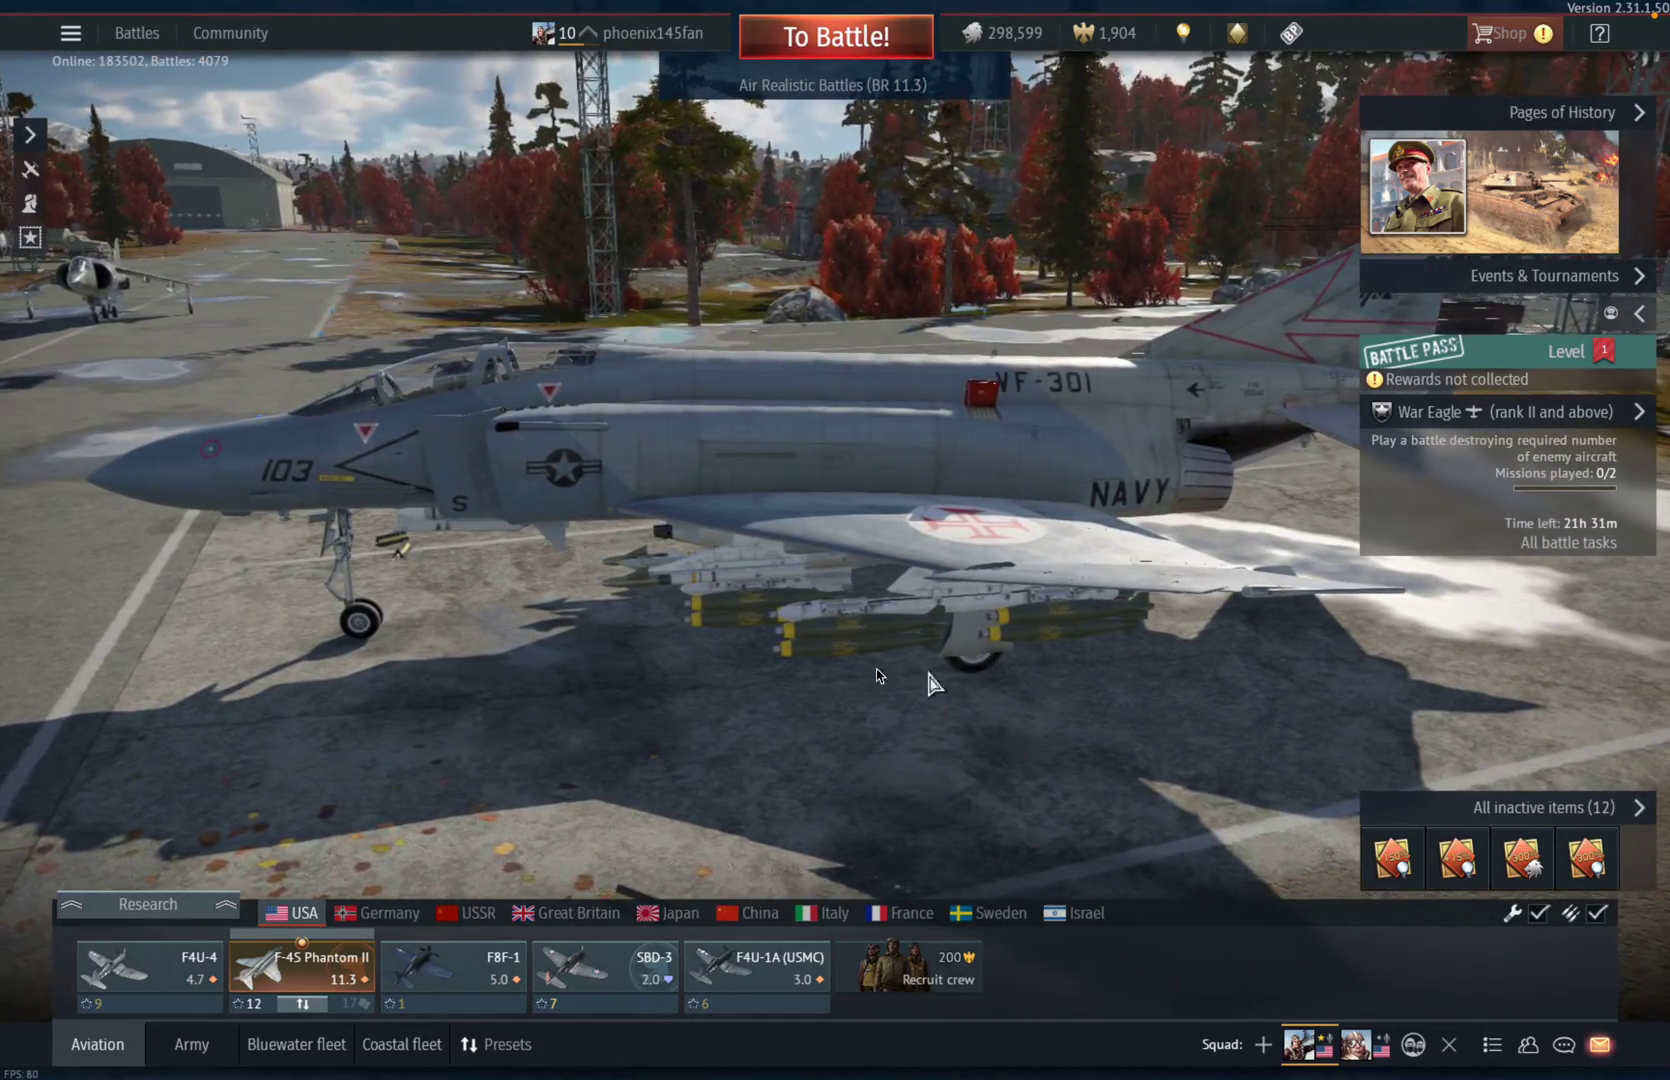
- Apply the user skin template_f-4s/F-4S "VMFA-232 R…" to the F-4S Phantom II in its customization, and return to the hangar
left_click_drag(914, 682, 605, 555)
left_click_drag(1270, 520, 390, 862)
left_click(300, 966)
left_click(280, 826)
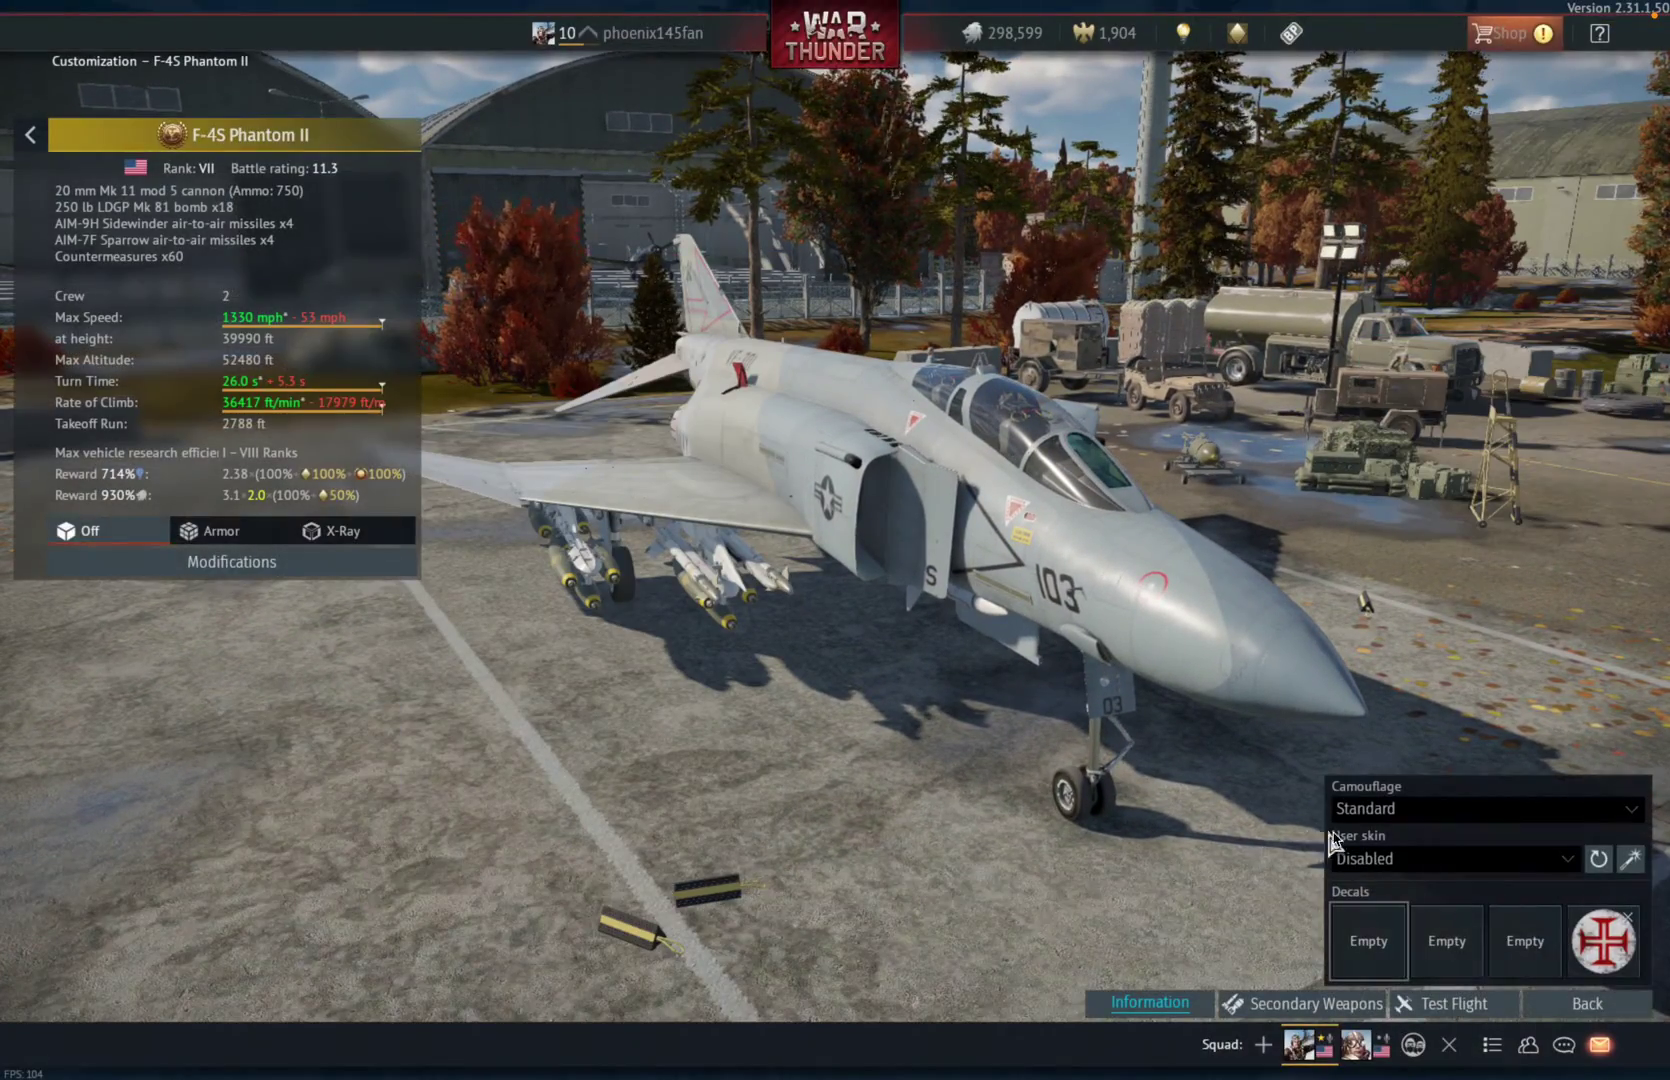
left_click(1400, 858)
left_click(1383, 942)
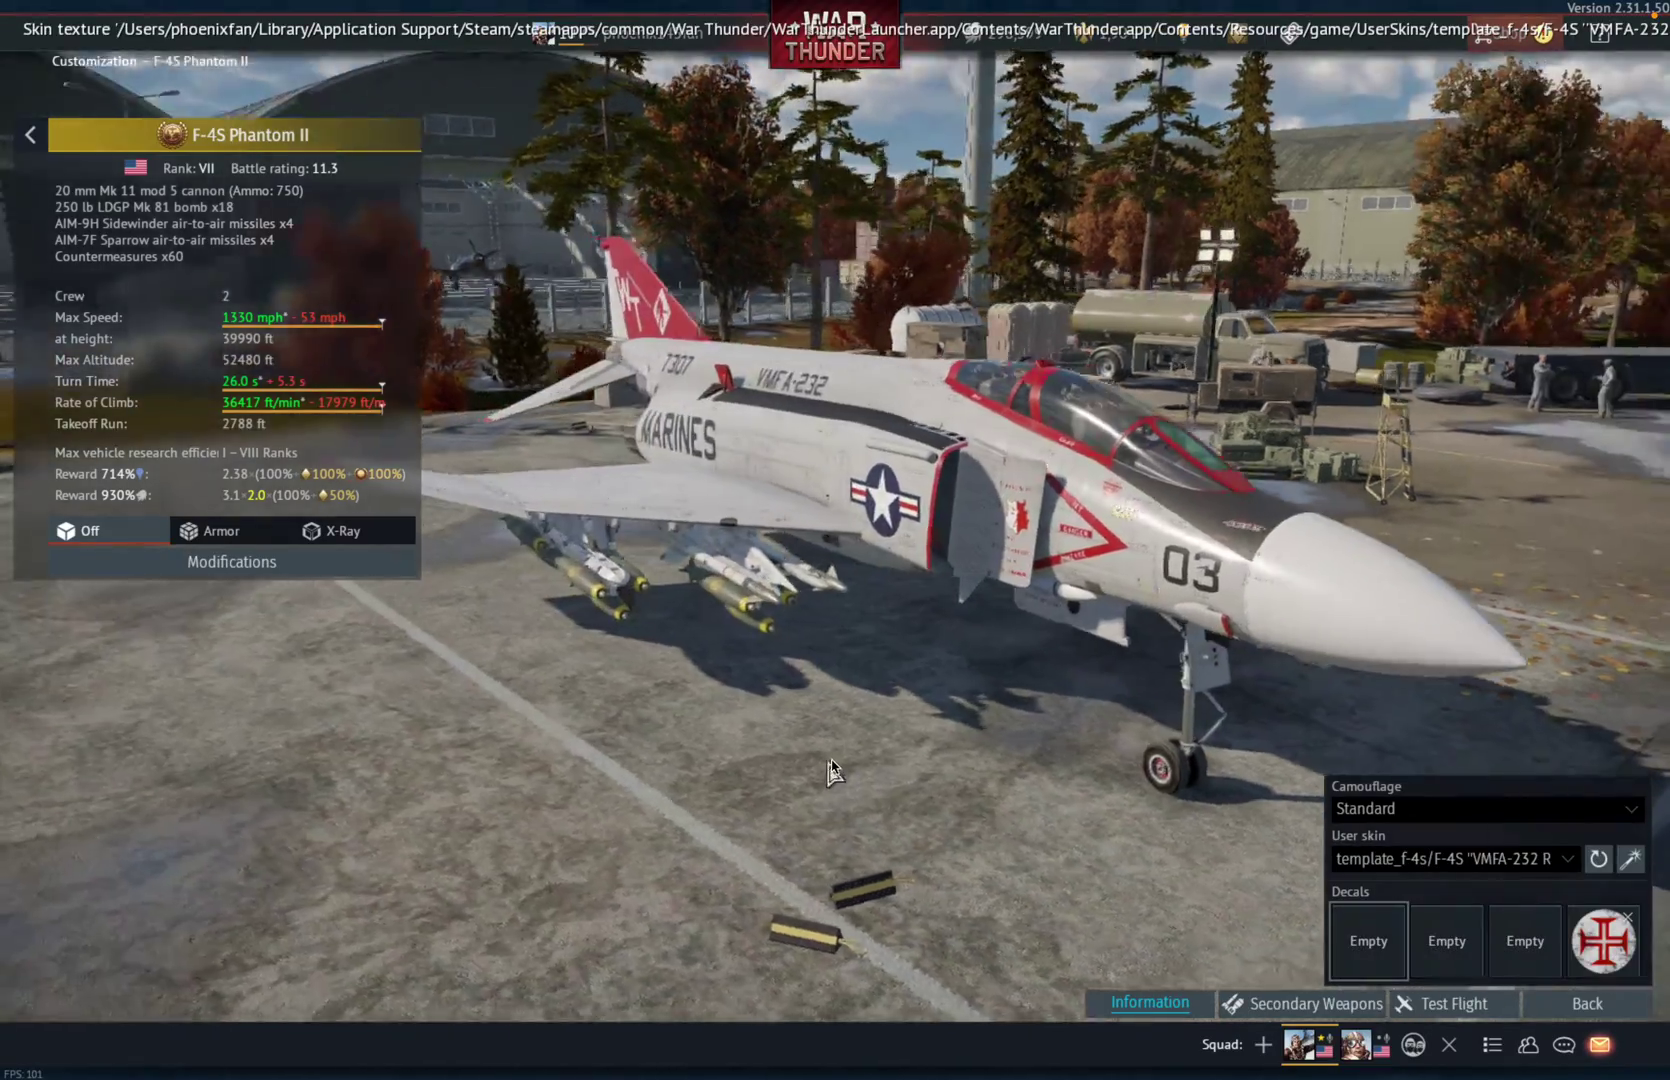
mouse_move(828, 772)
left_mouse_down()
mouse_move(1052, 766)
mouse_move(1118, 790)
mouse_move(710, 795)
mouse_move(764, 775)
mouse_move(865, 783)
mouse_move(815, 792)
left_mouse_up()
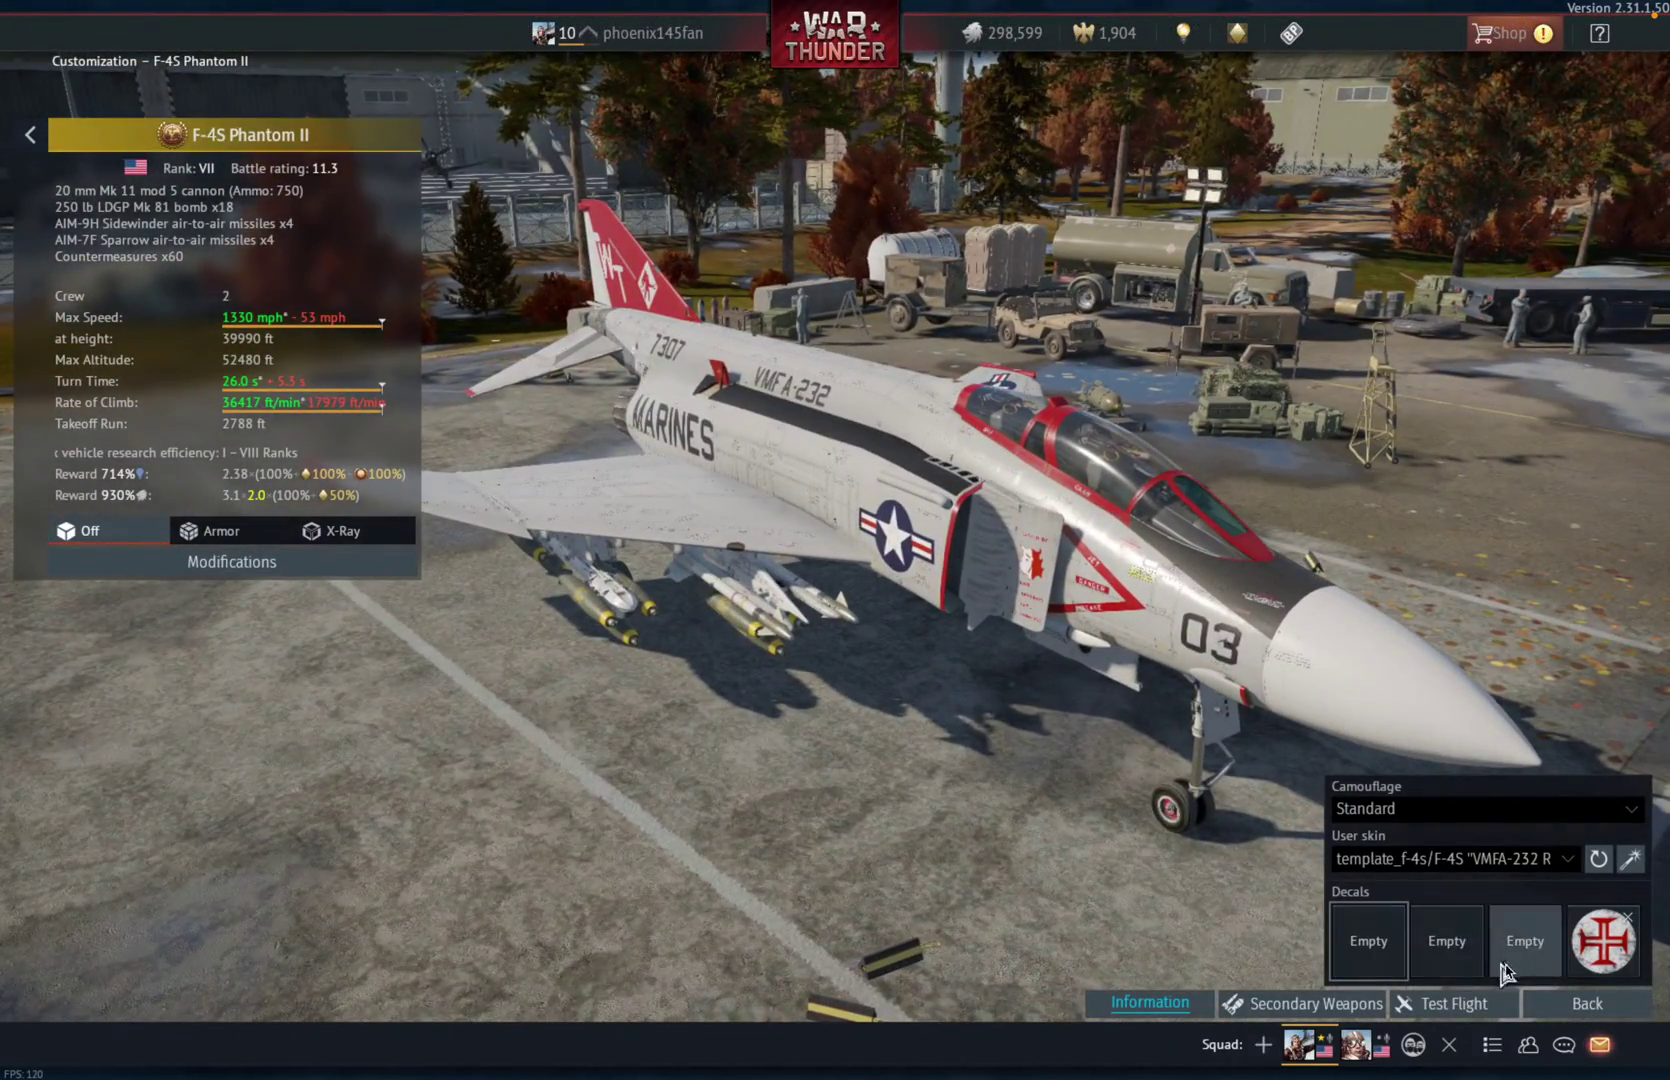
left_click(1584, 1002)
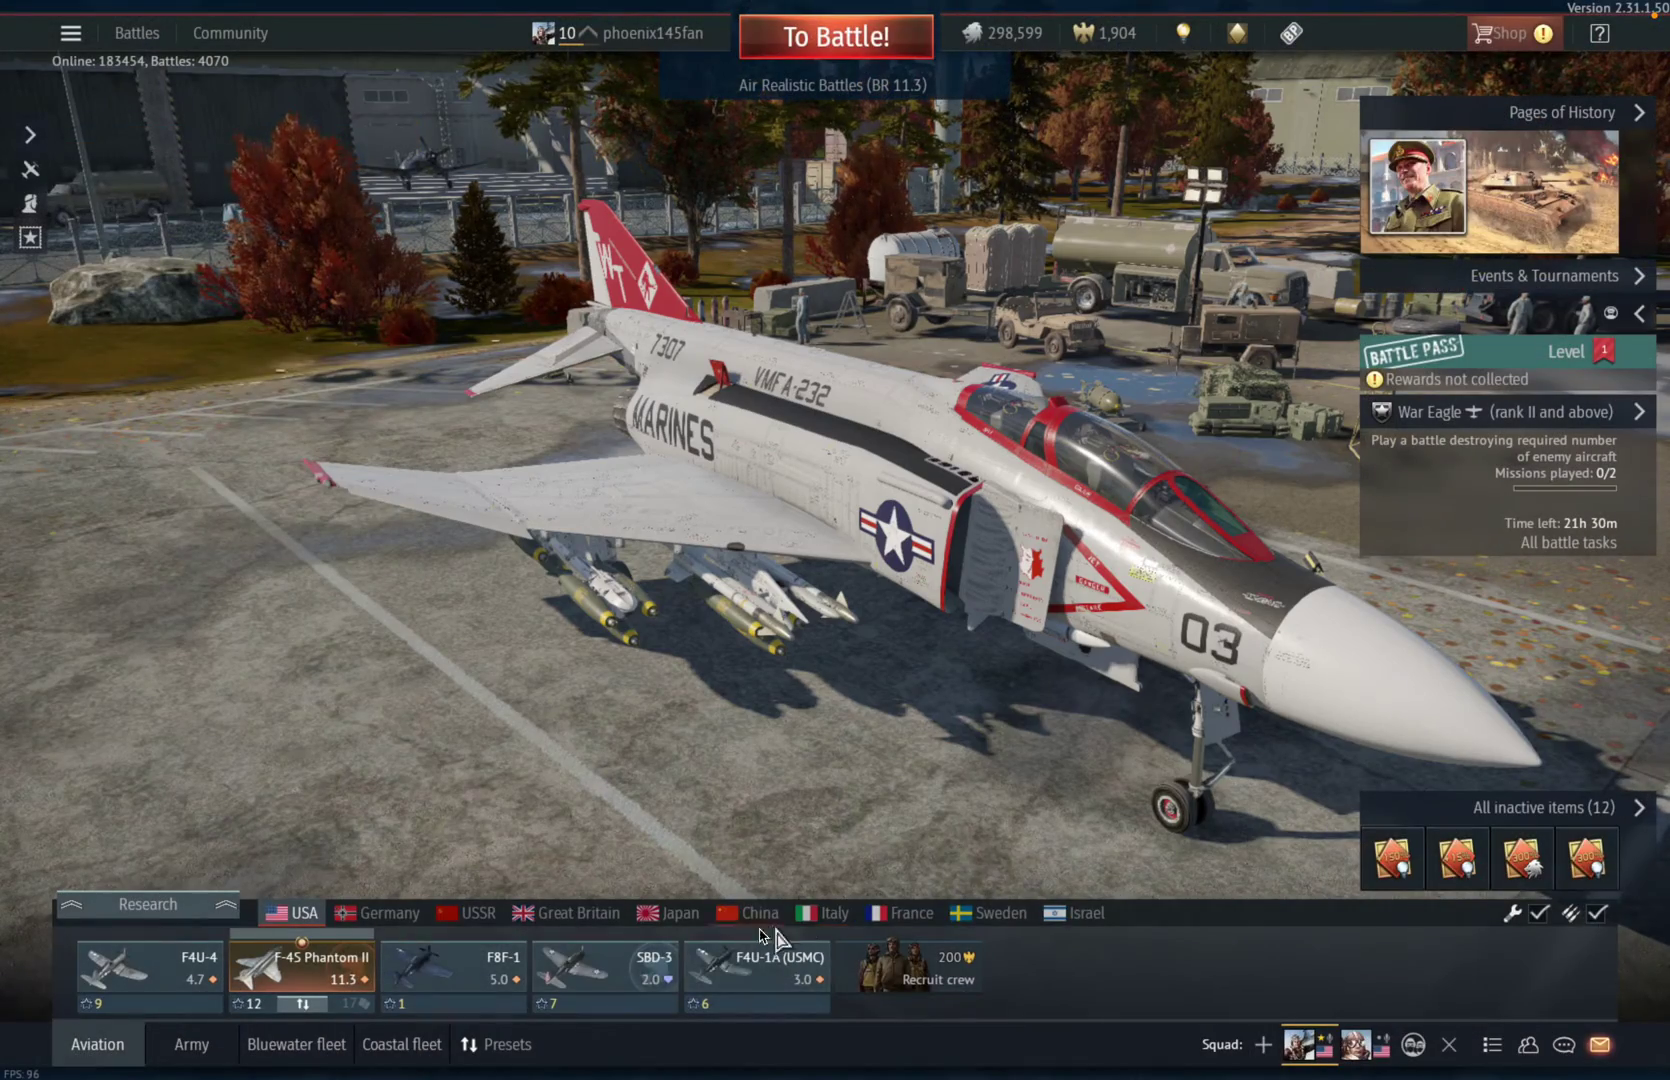
- Select the F4U-4 in the hangar and switch to the War Thunder Live page in Opera GX
left_click(183, 978)
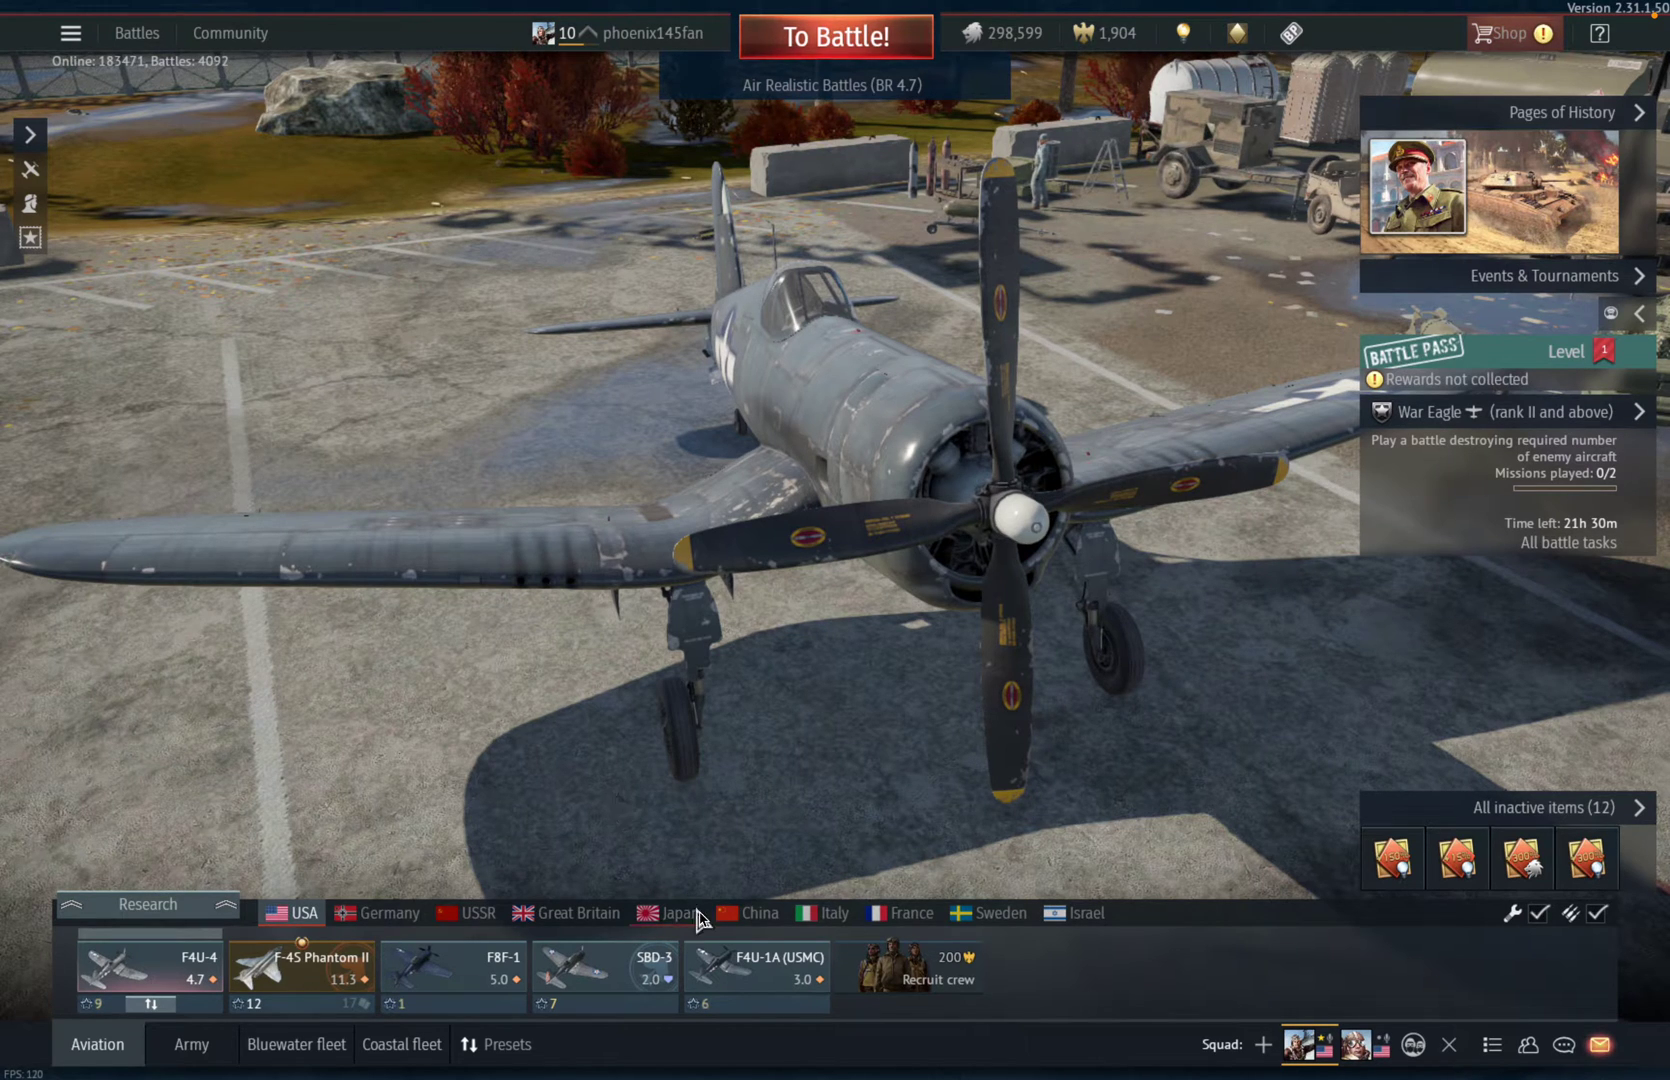
key("ctrl+Up")
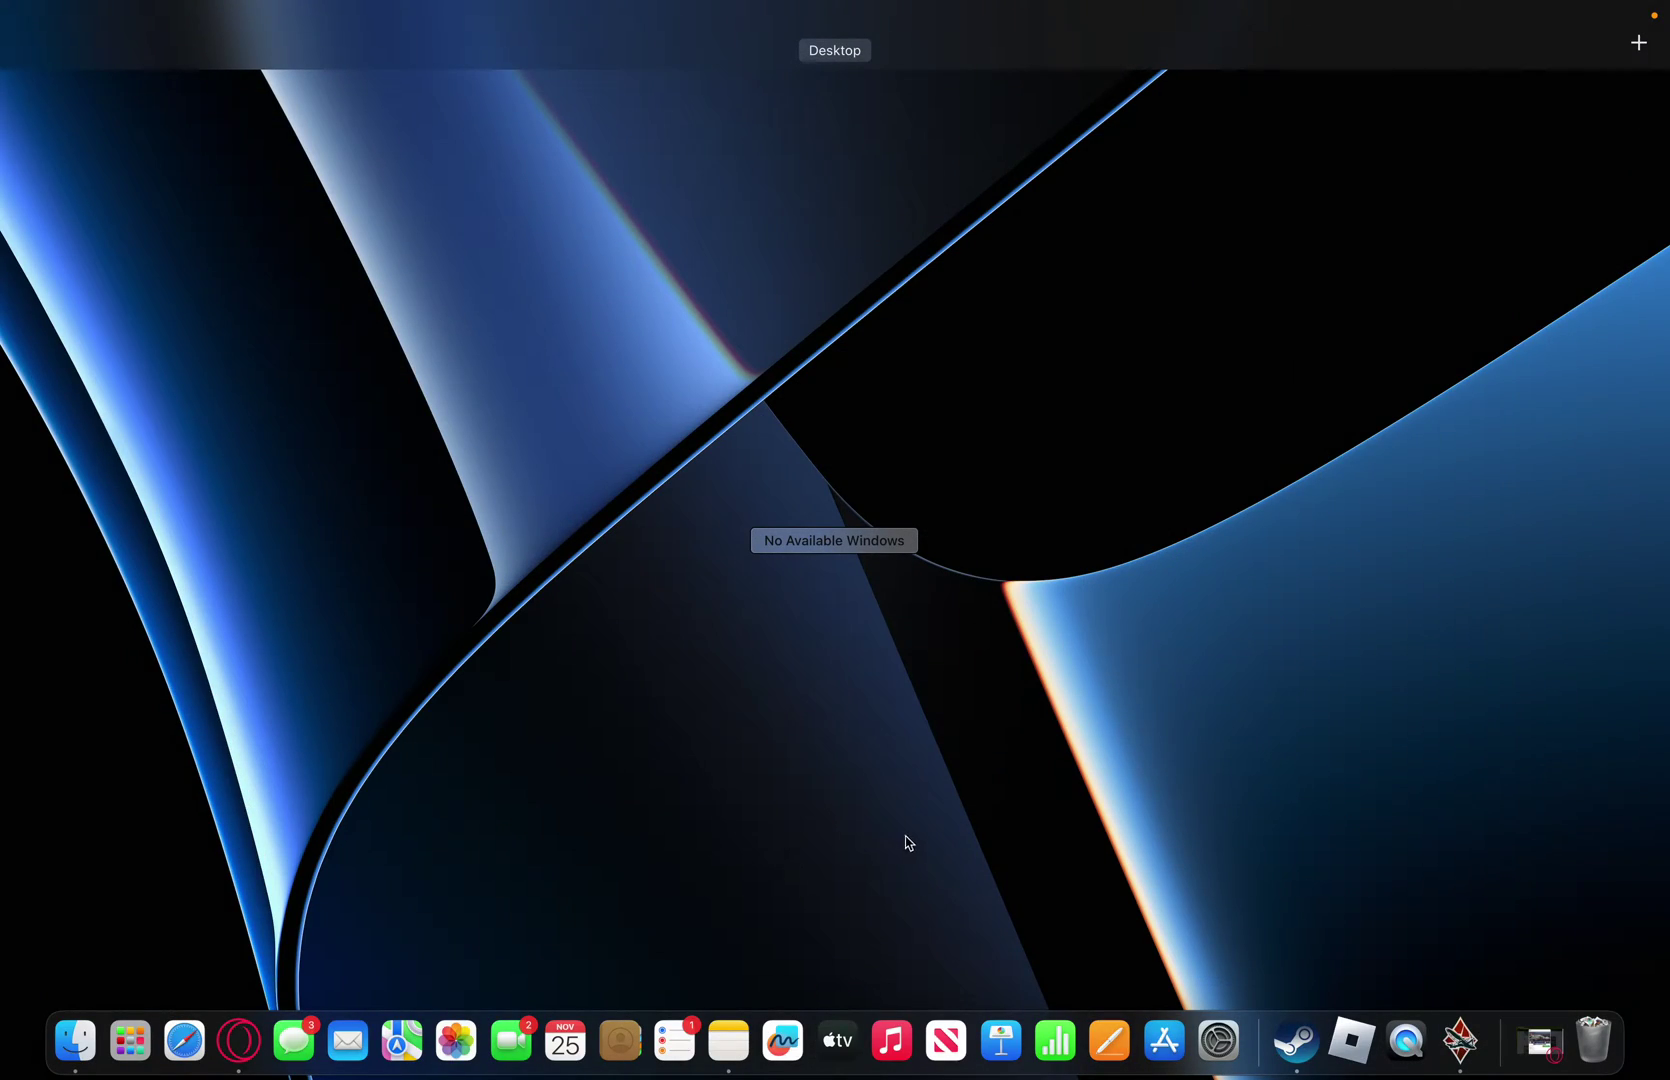
left_click(1040, 717)
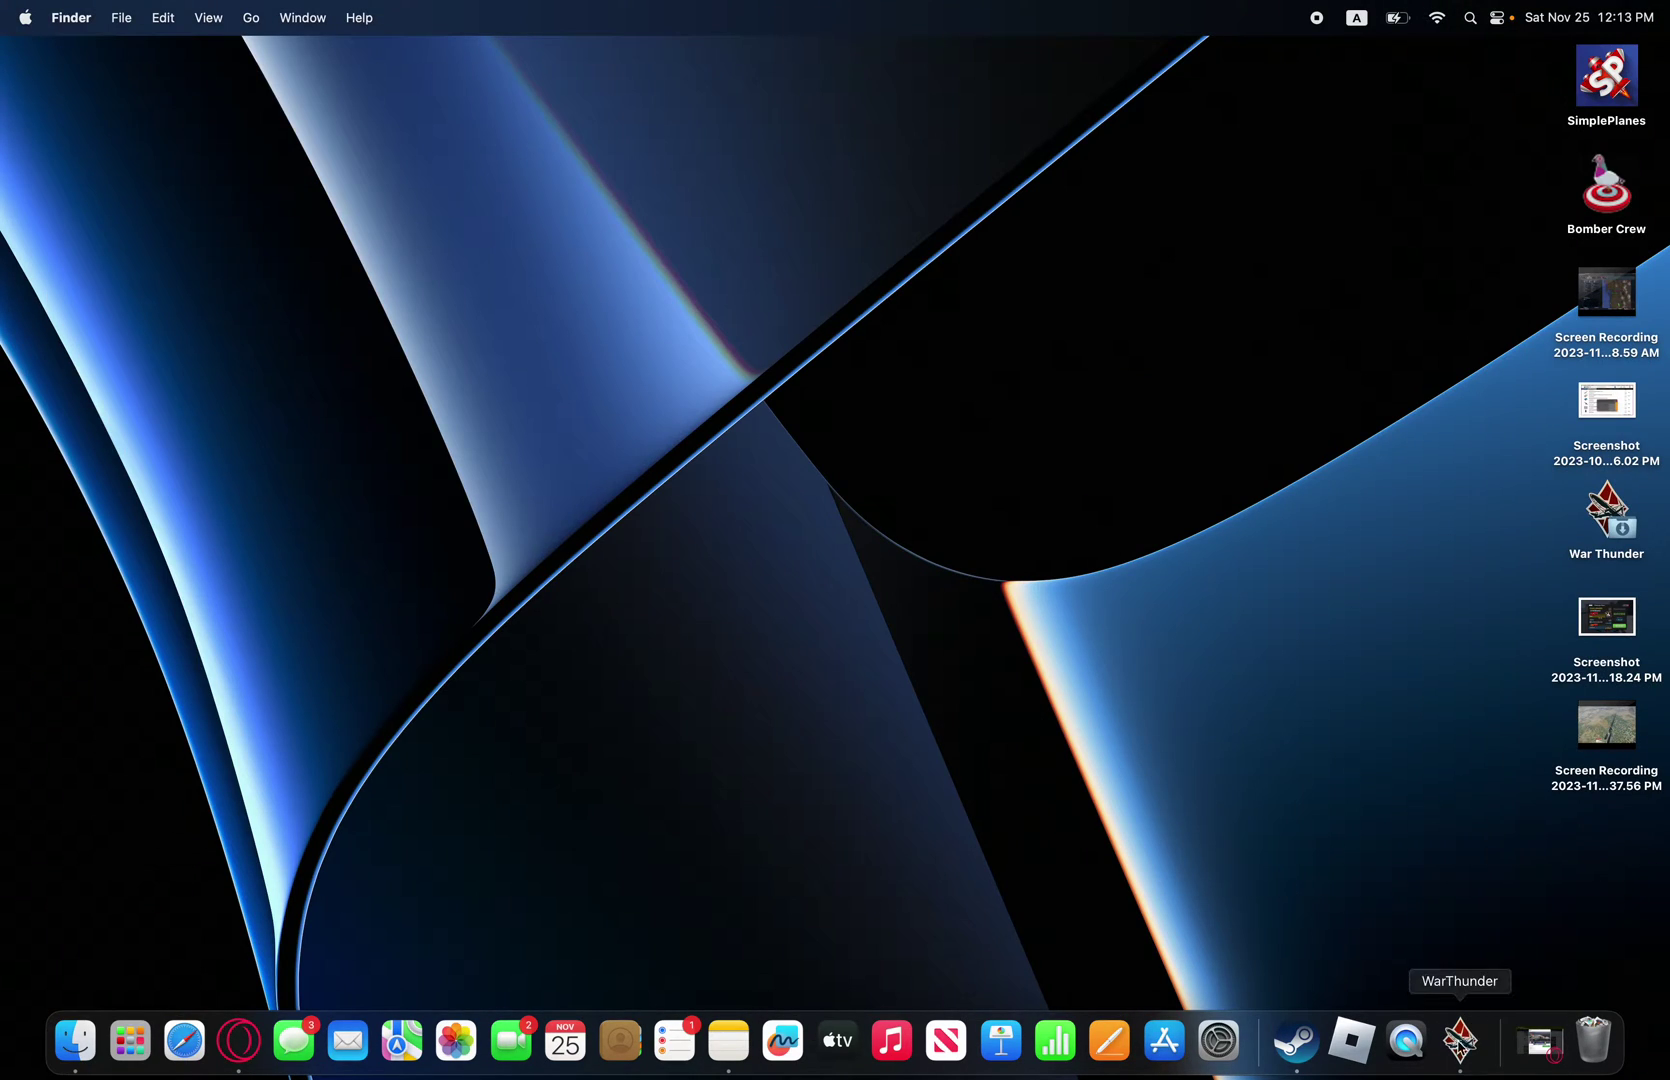
left_click(1530, 1047)
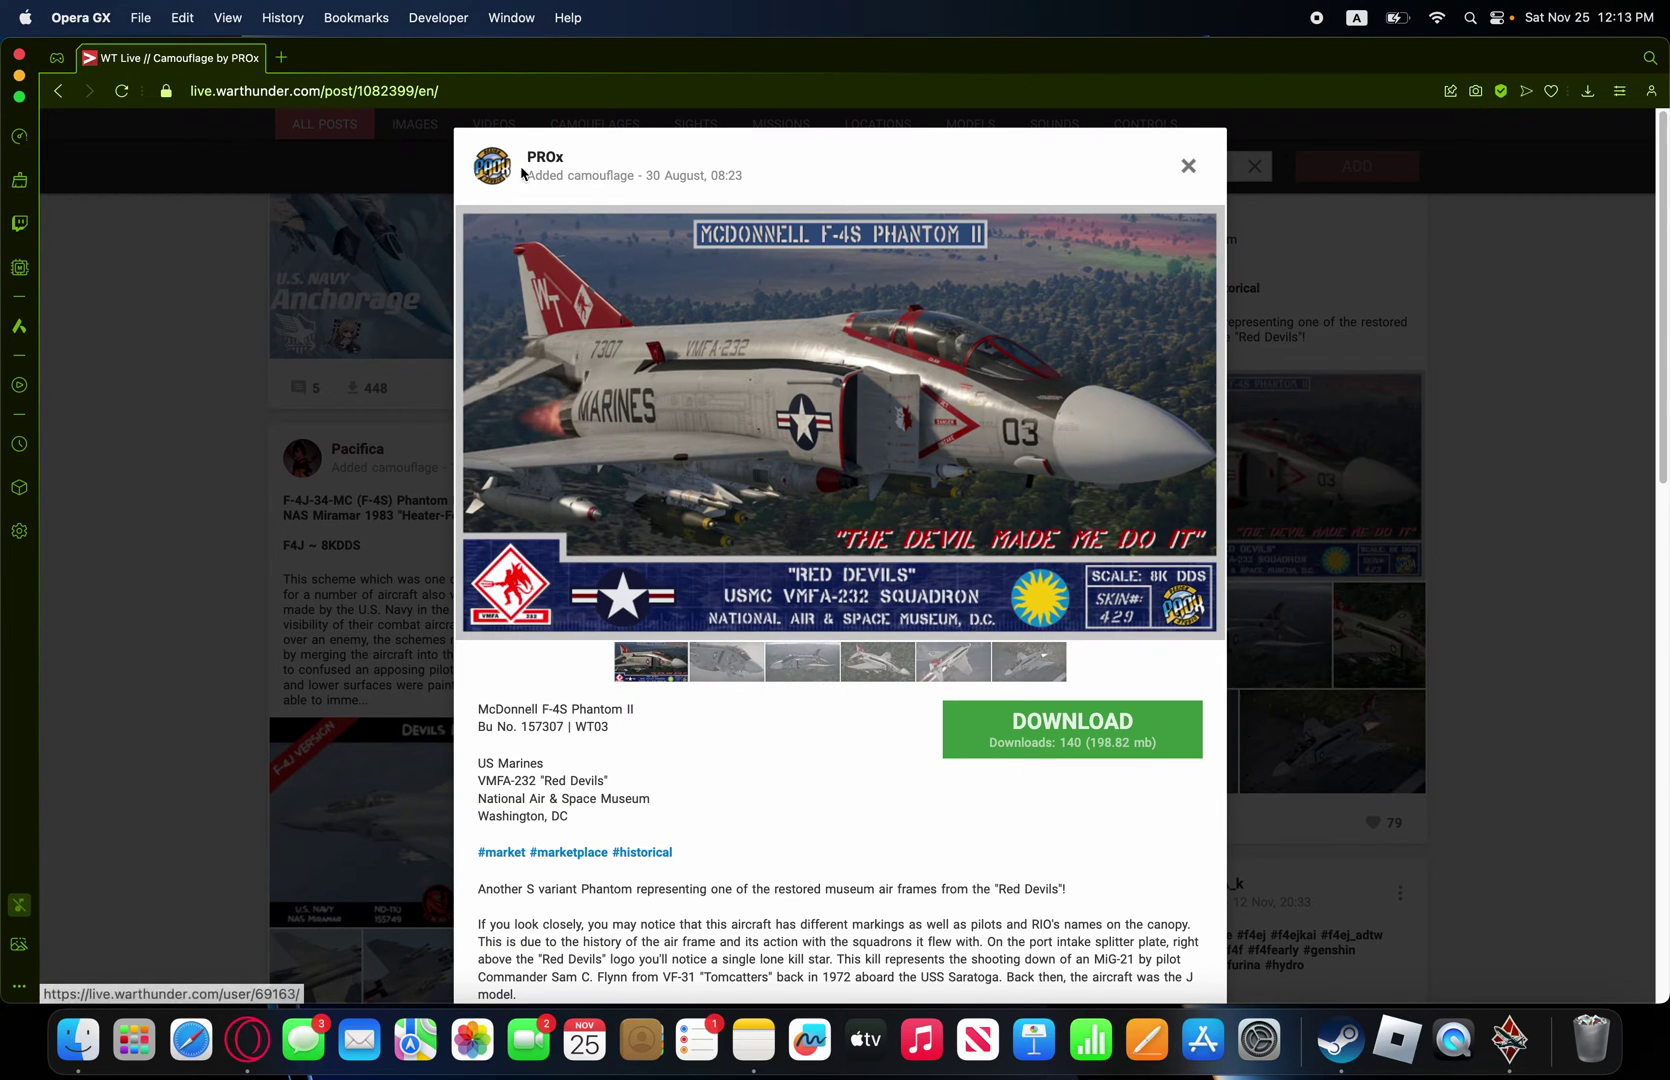
- Close the F-4S camouflage post and replace the #f4s hashtag search with #f4u4
left_click(1189, 167)
scroll(1020, 283, "down", 15)
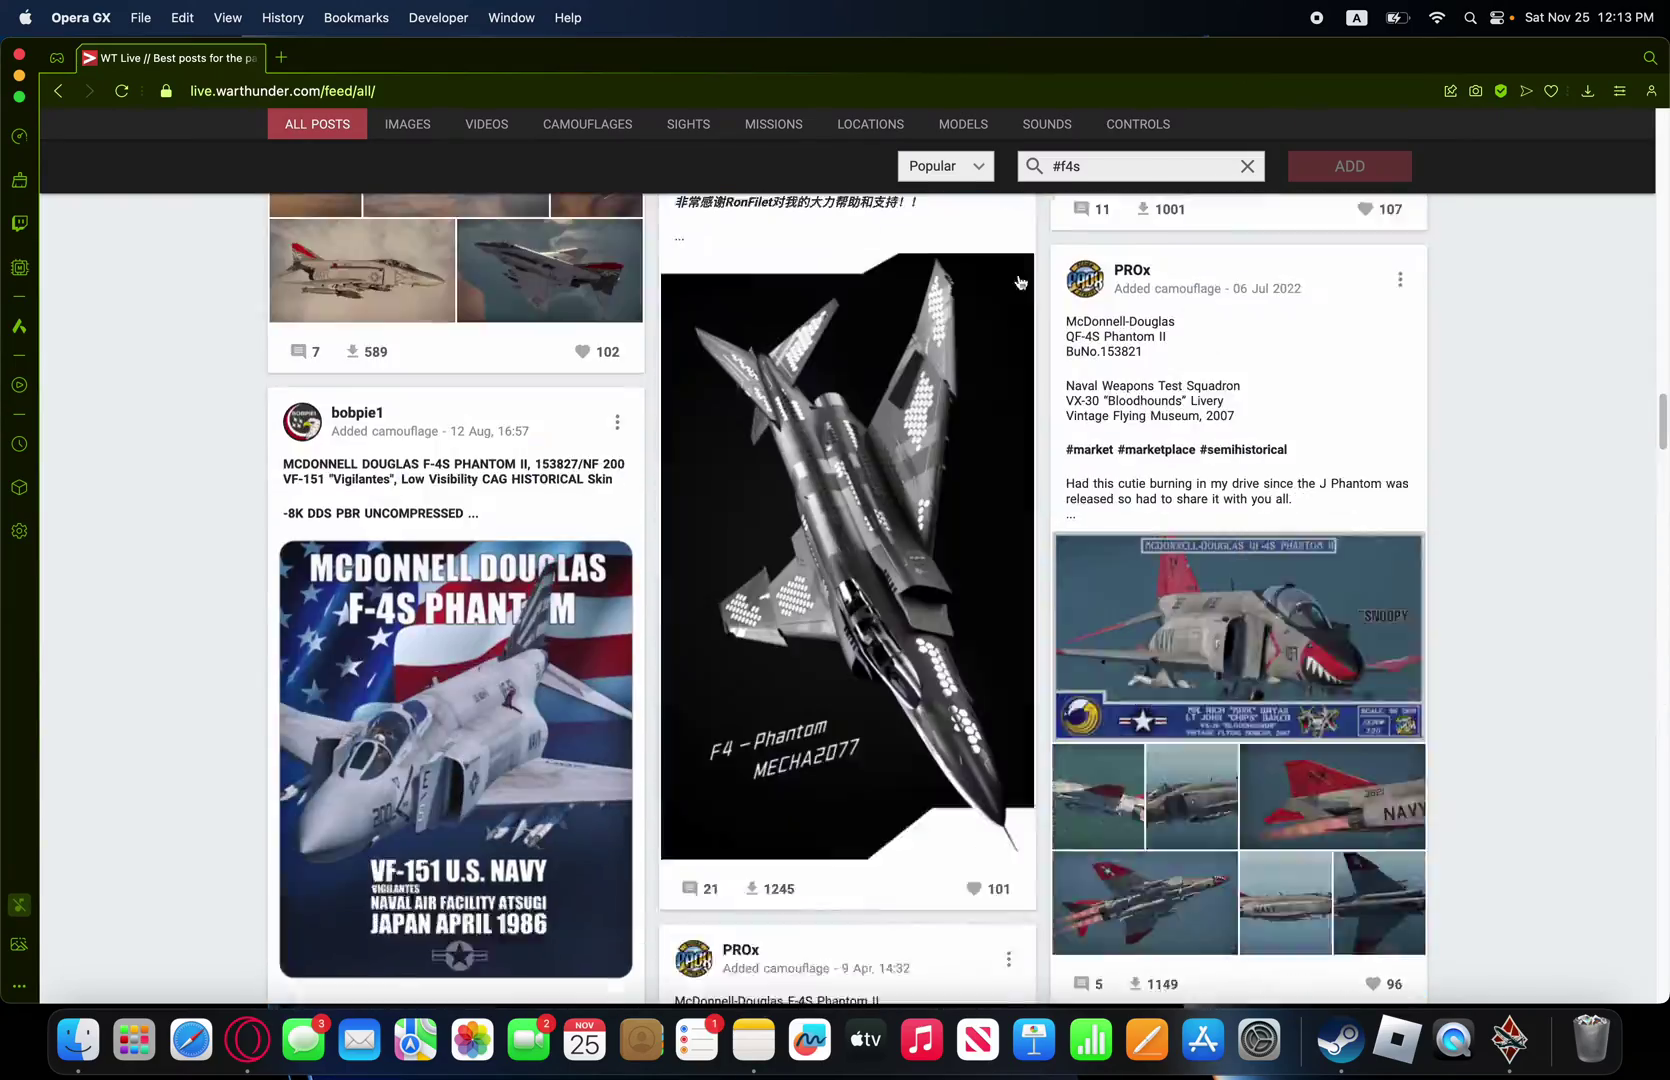
scroll(1020, 283, "up", 10)
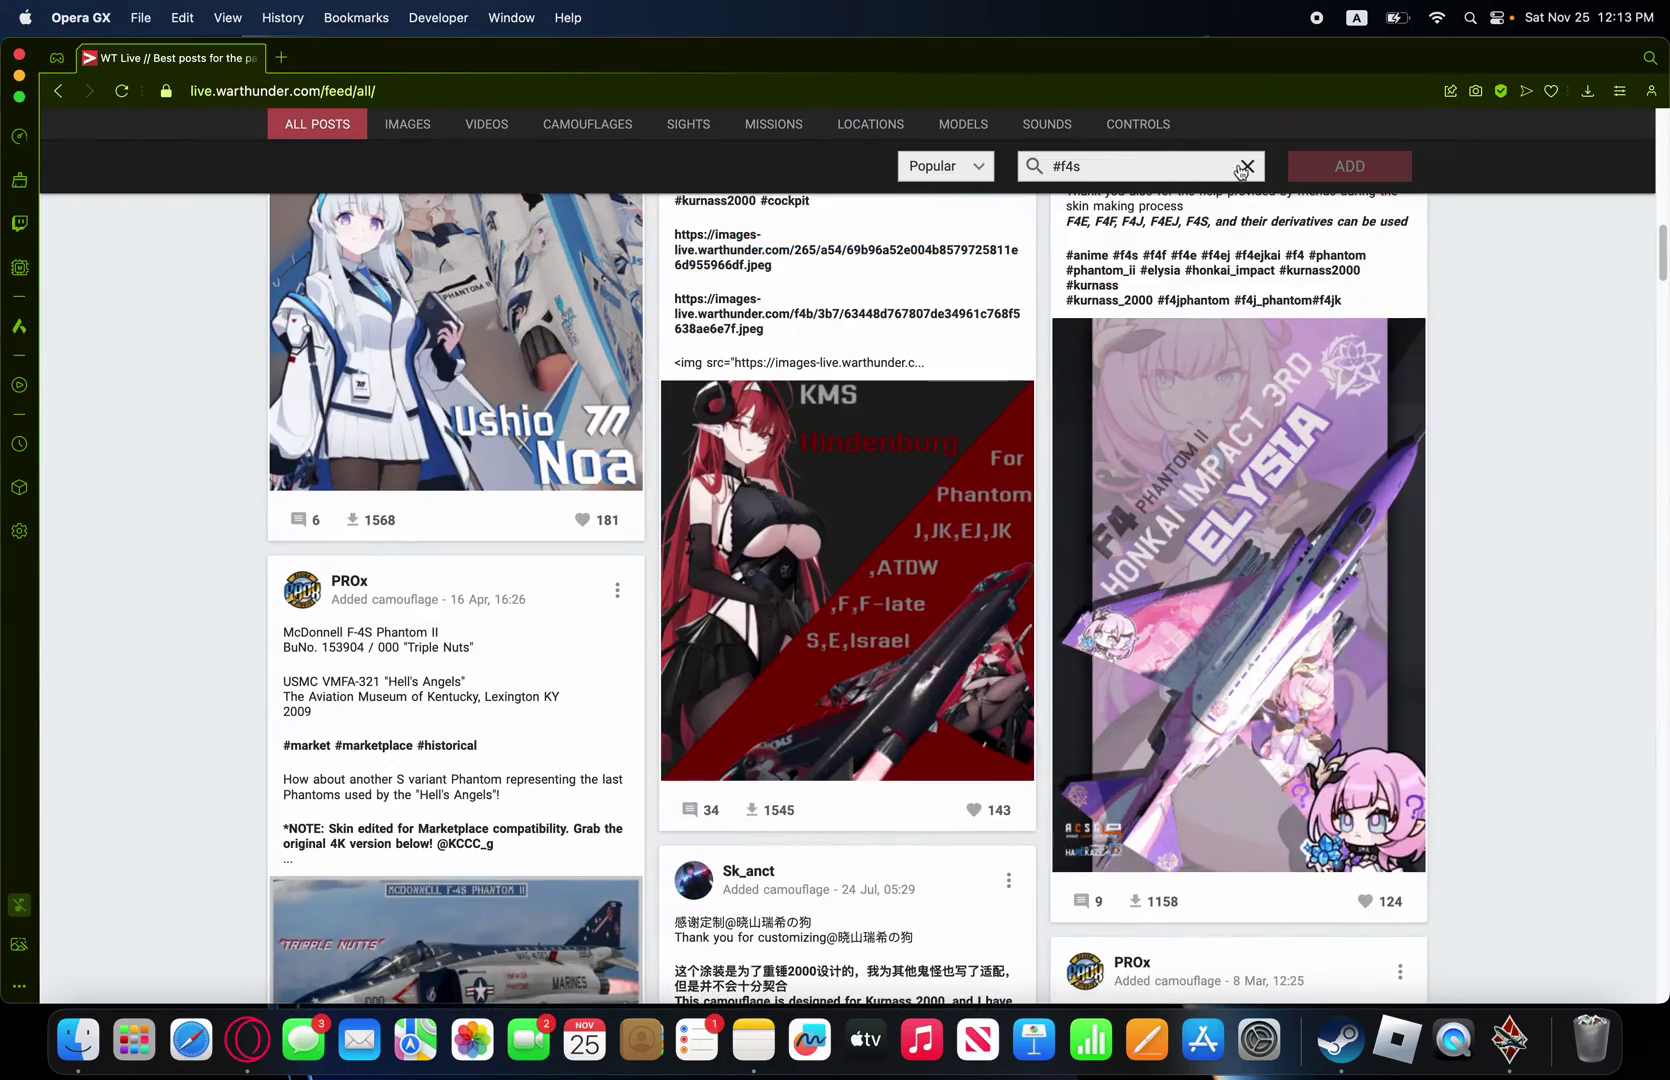
left_click(1248, 167)
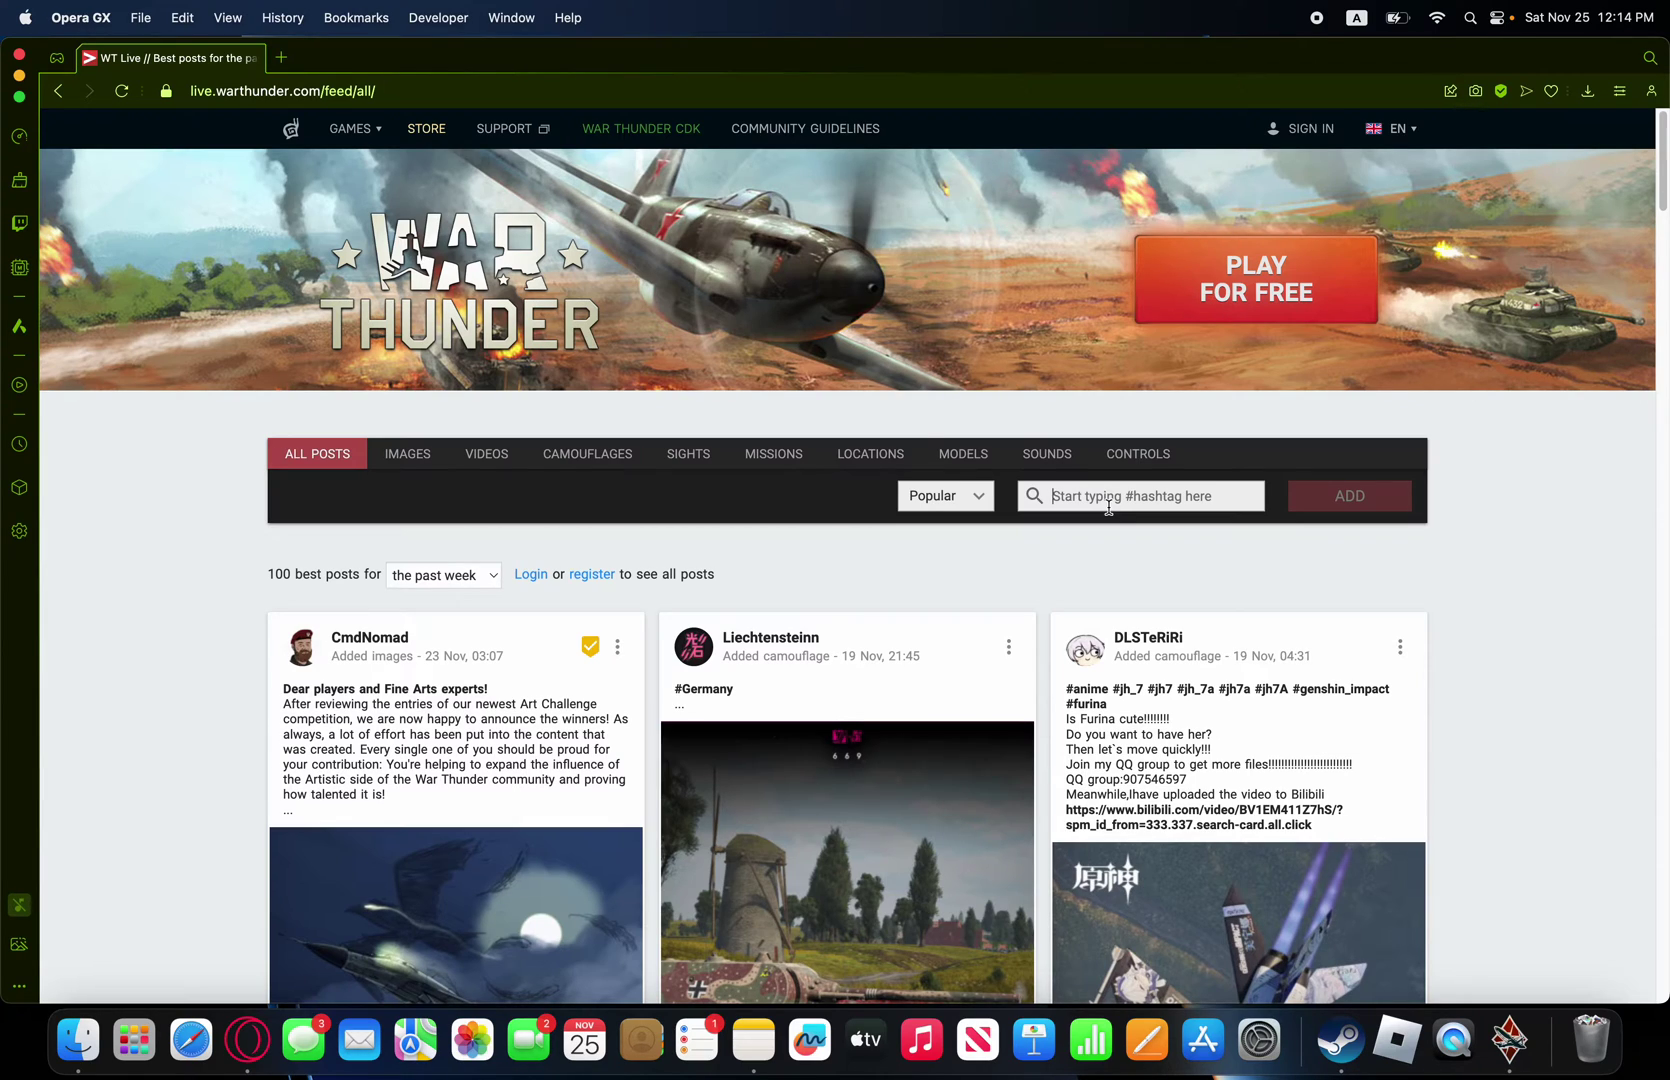
type("#f4u4")
key("Return")
- Find the Vought F4U-4 "Corsair" *USAAF* 4k dds fictional camouflage among the posts and download it
scroll(960, 610, "down", 2)
scroll(855, 657, "down", 5)
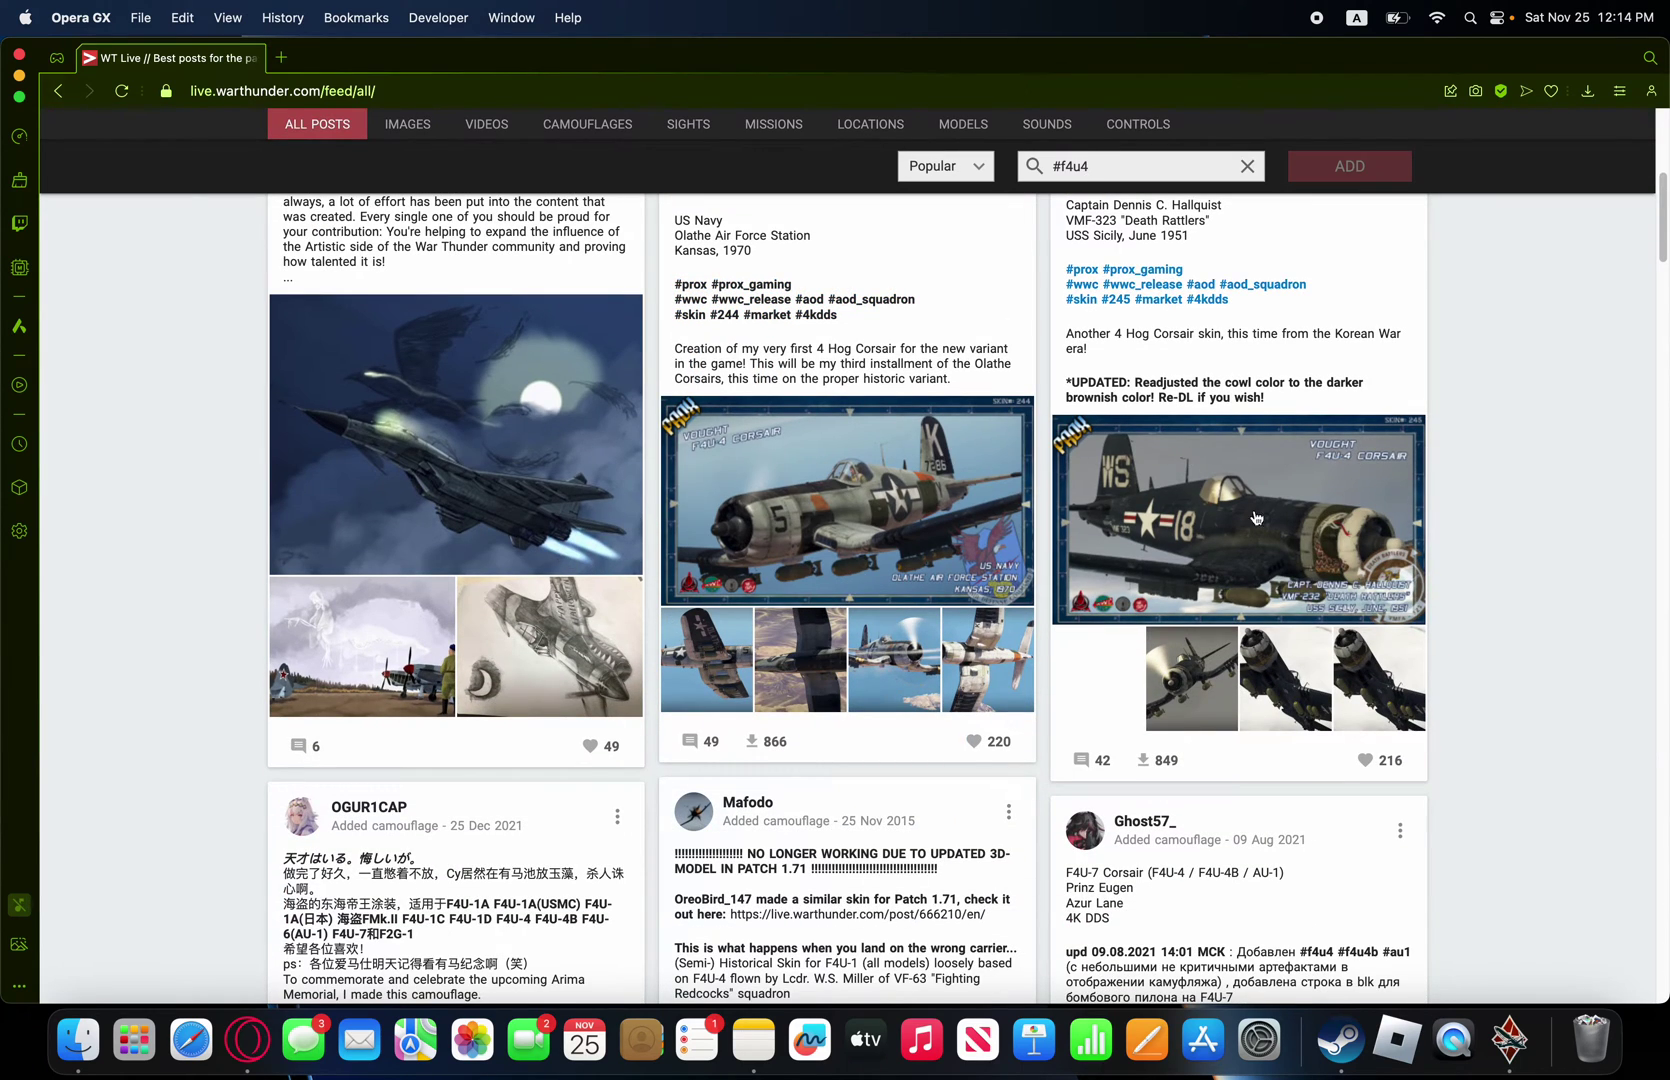
scroll(760, 600, "down", 3)
scroll(741, 535, "down", 6)
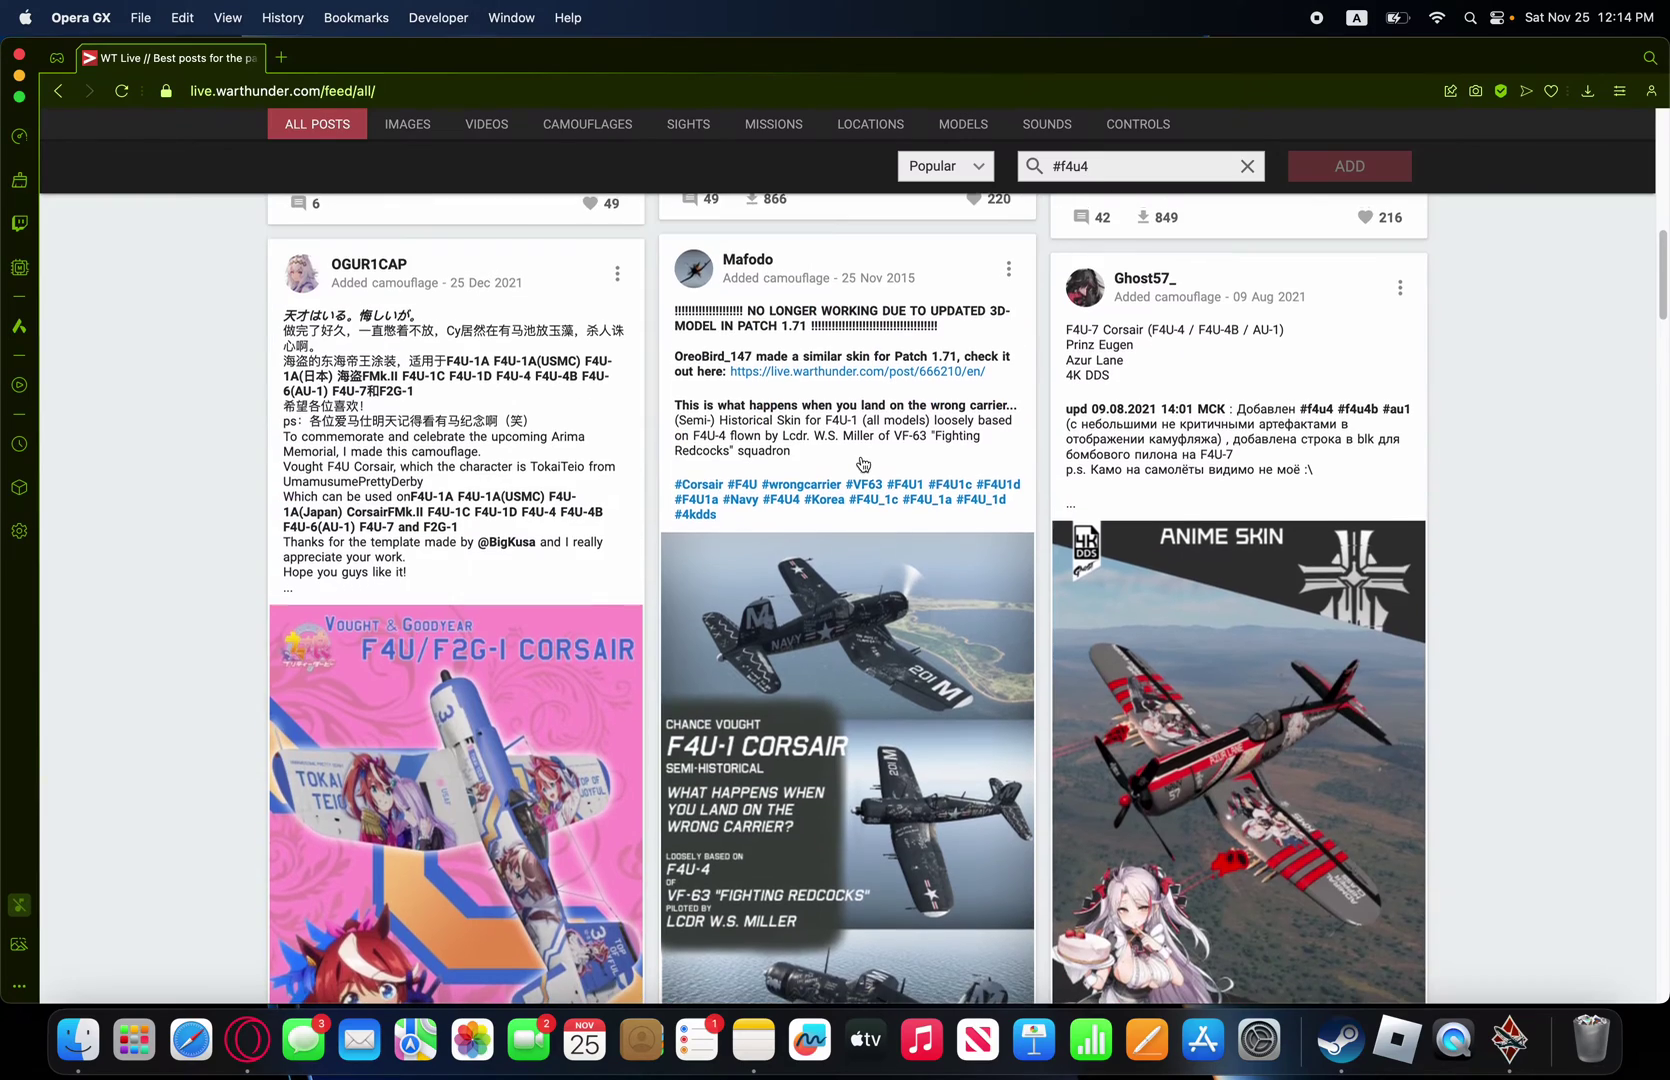
scroll(860, 470, "down", 6)
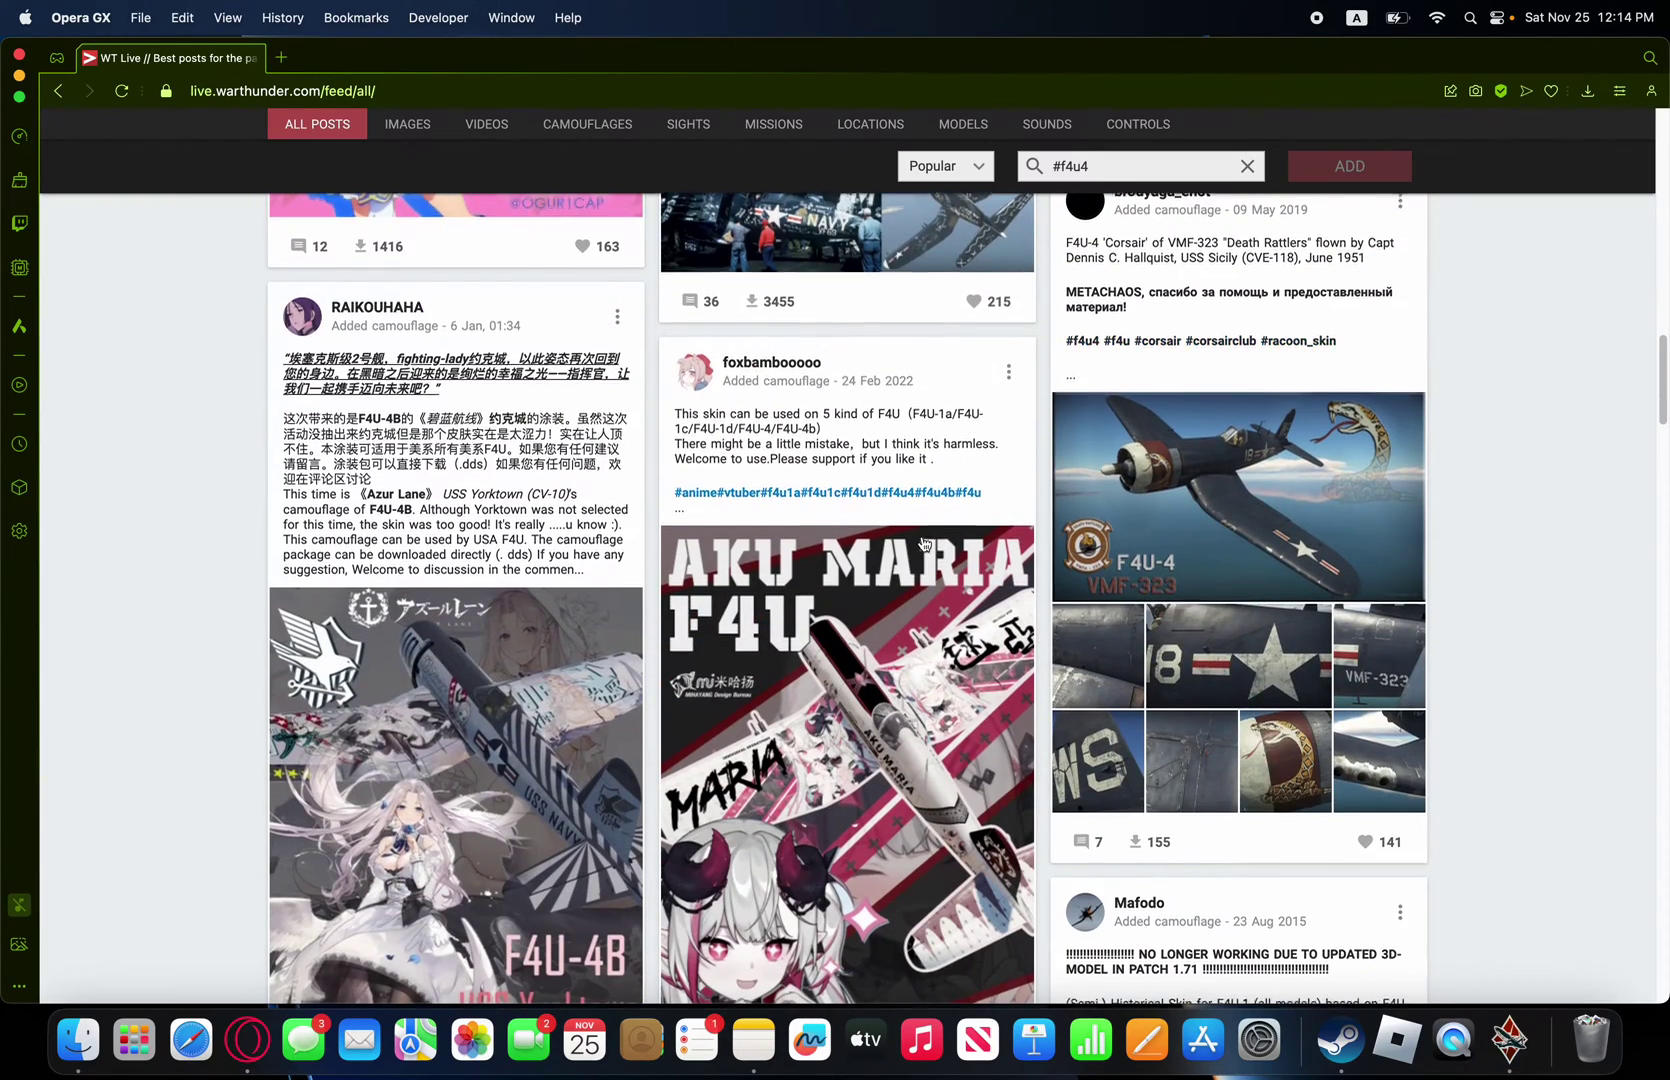
scroll(728, 553, "down", 10)
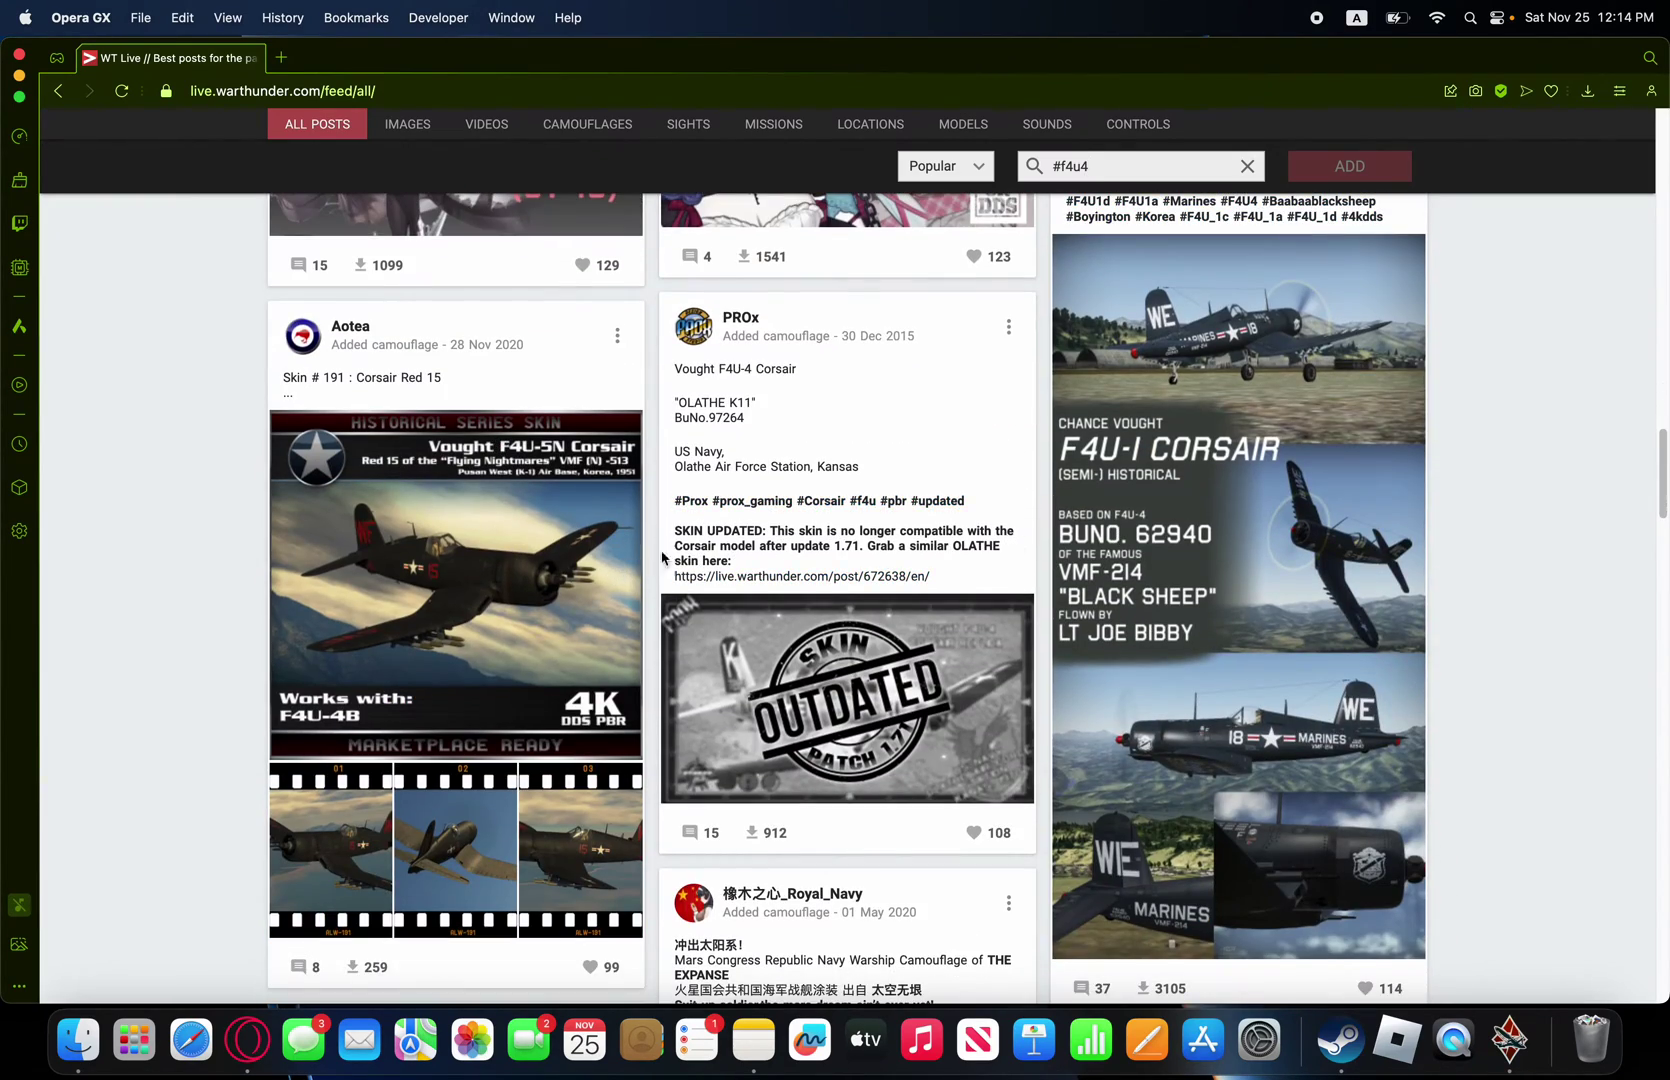
scroll(728, 553, "down", 10)
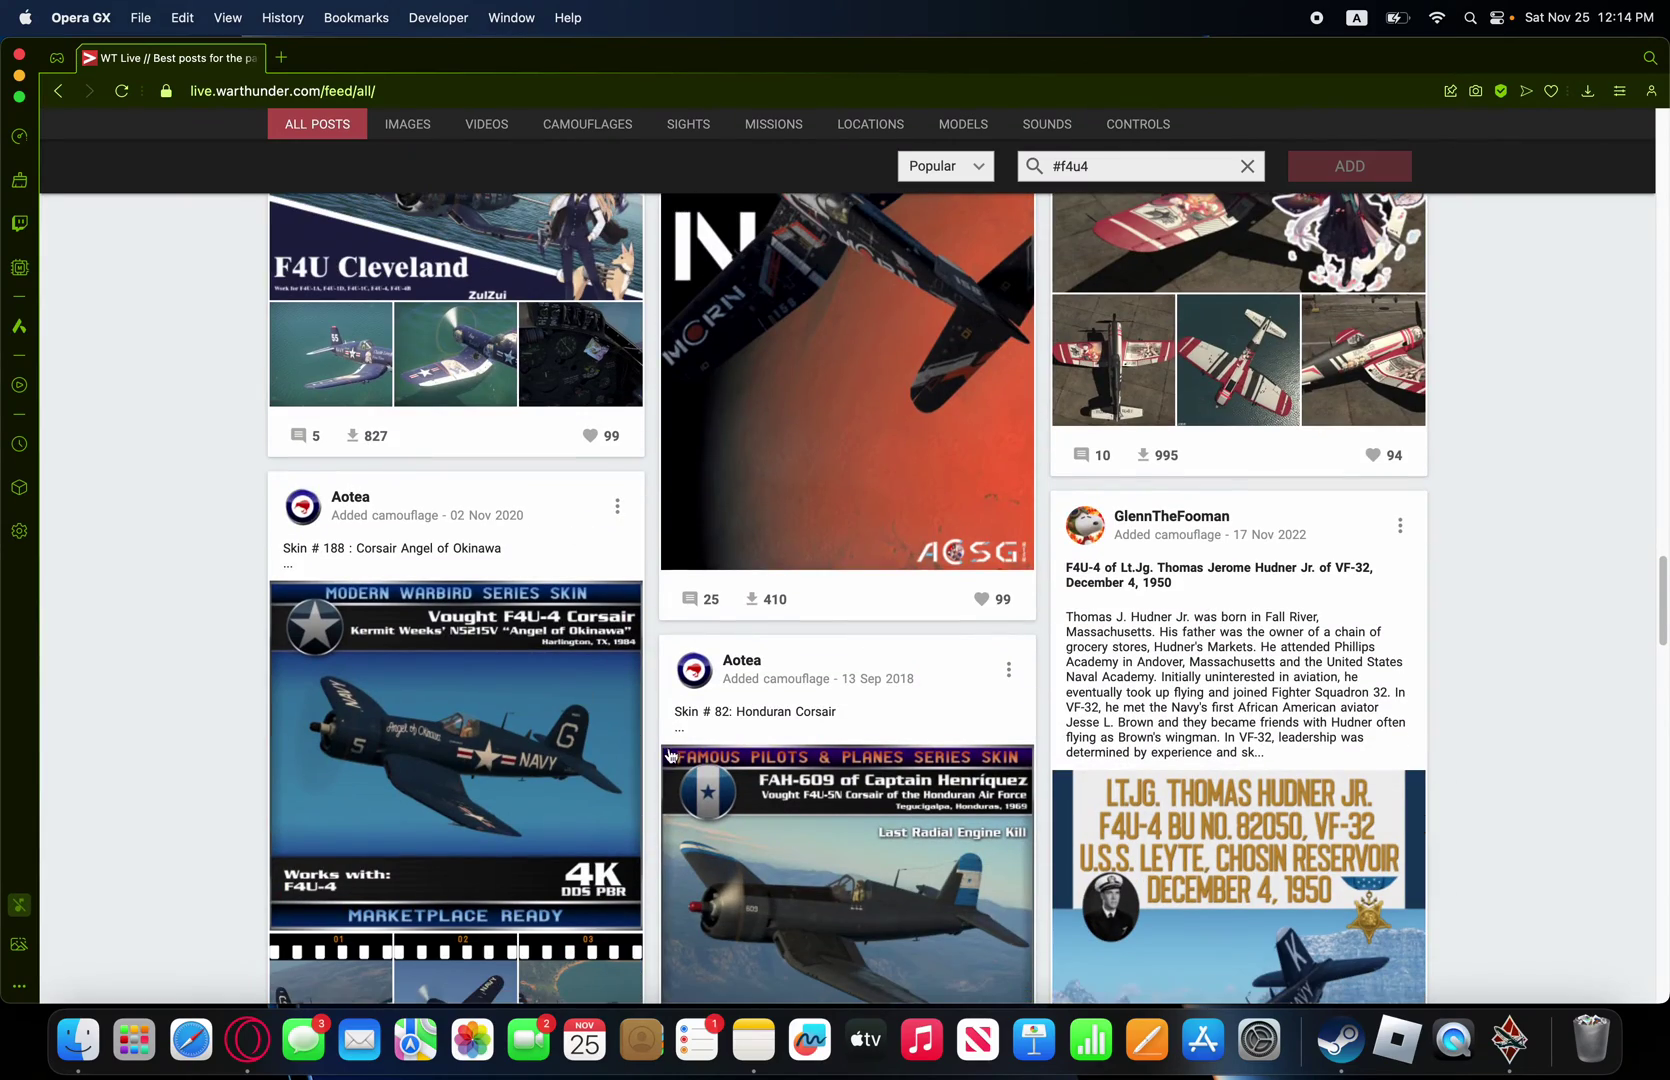
scroll(670, 755, "down", 4)
scroll(964, 574, "down", 20)
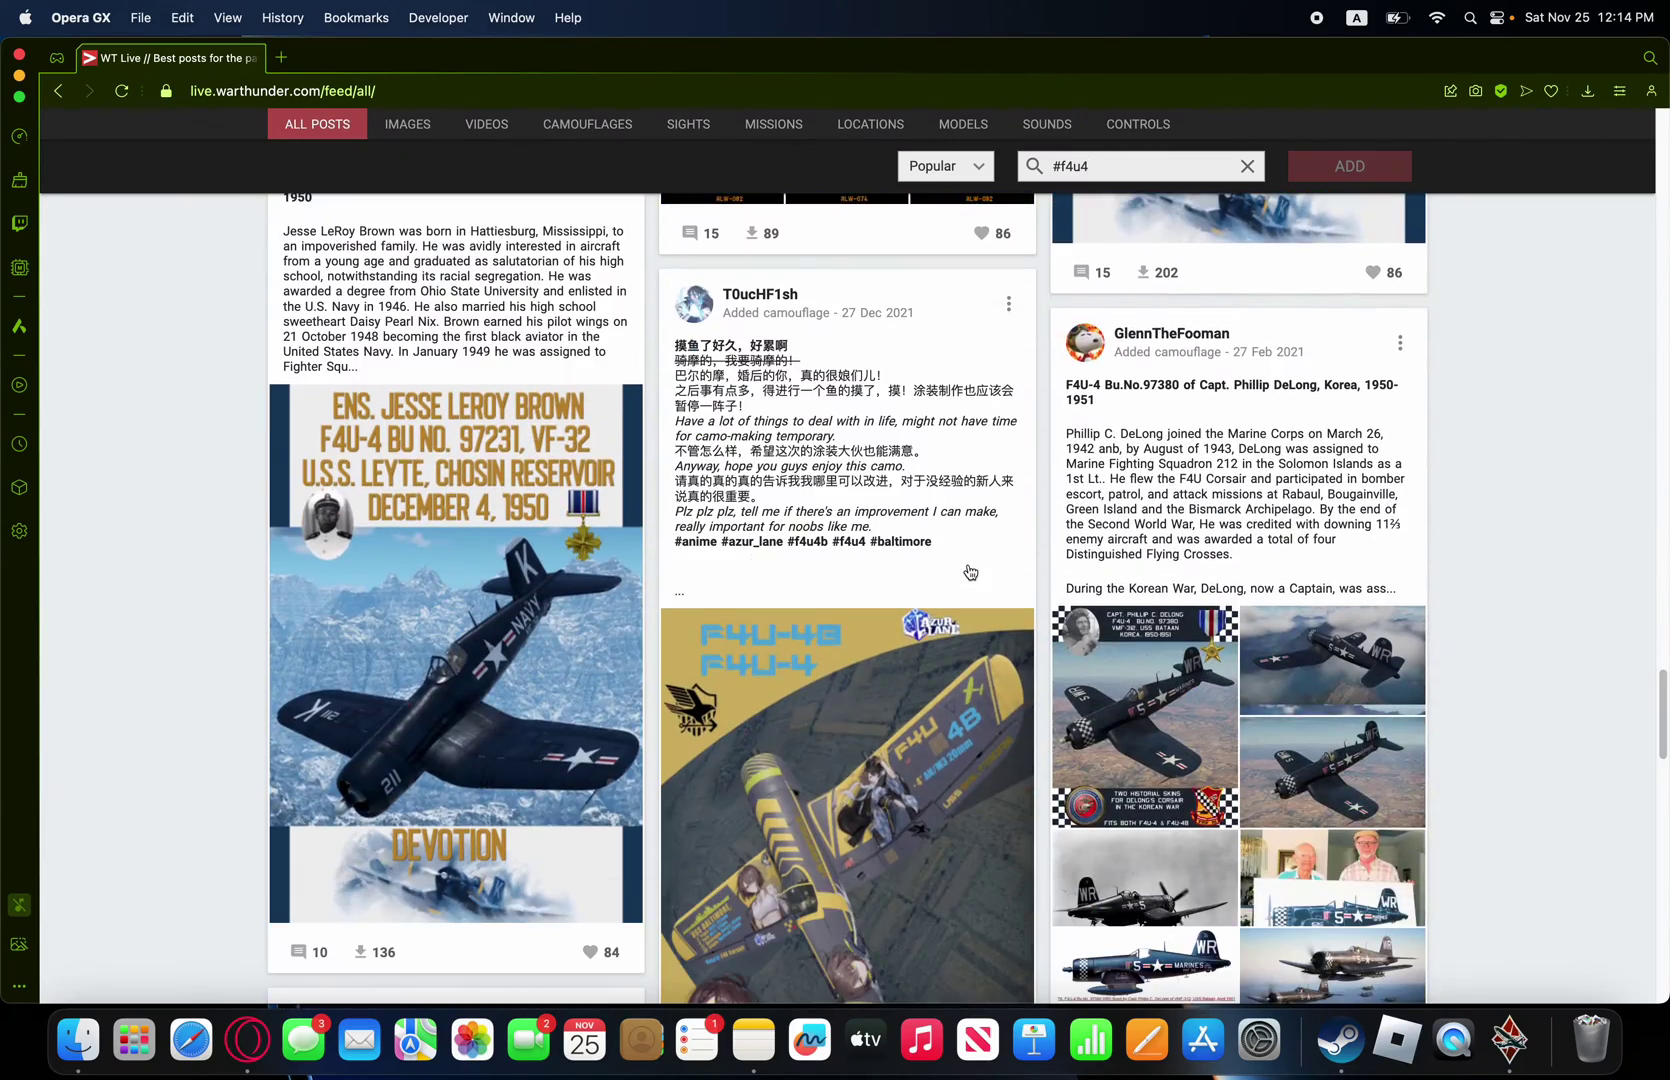
scroll(1150, 520, "up", 1)
scroll(594, 314, "up", 2)
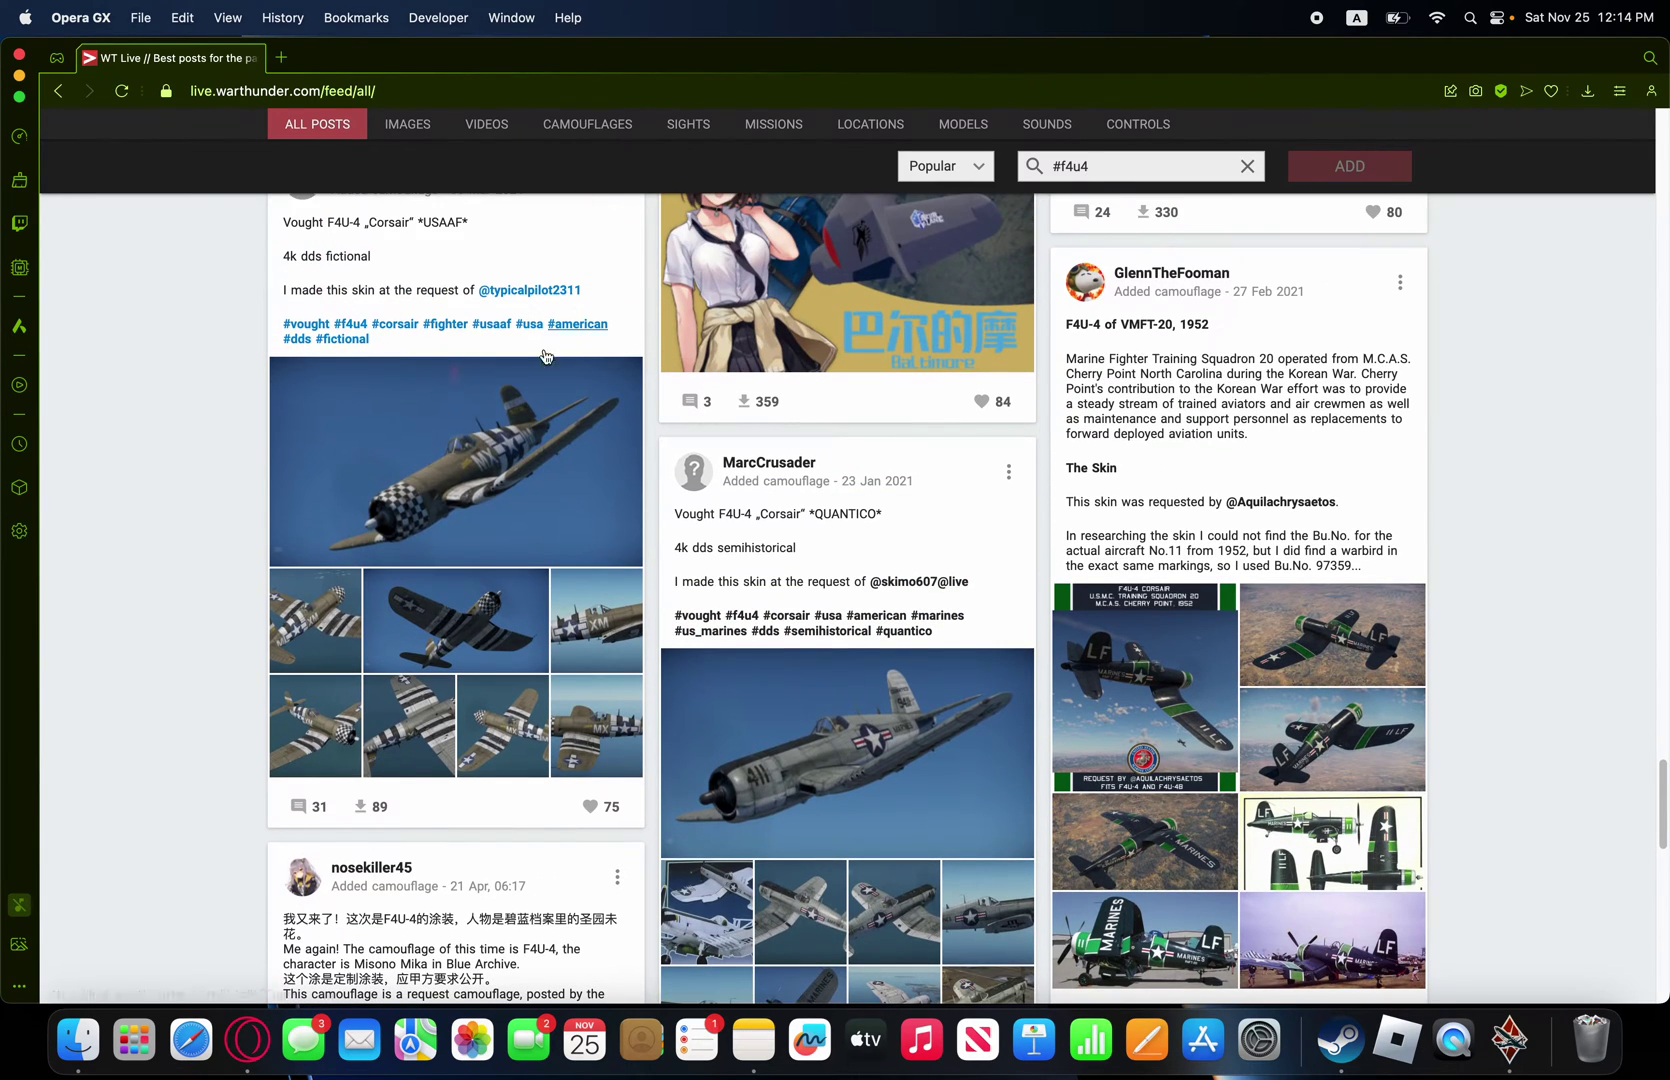
left_click(482, 476)
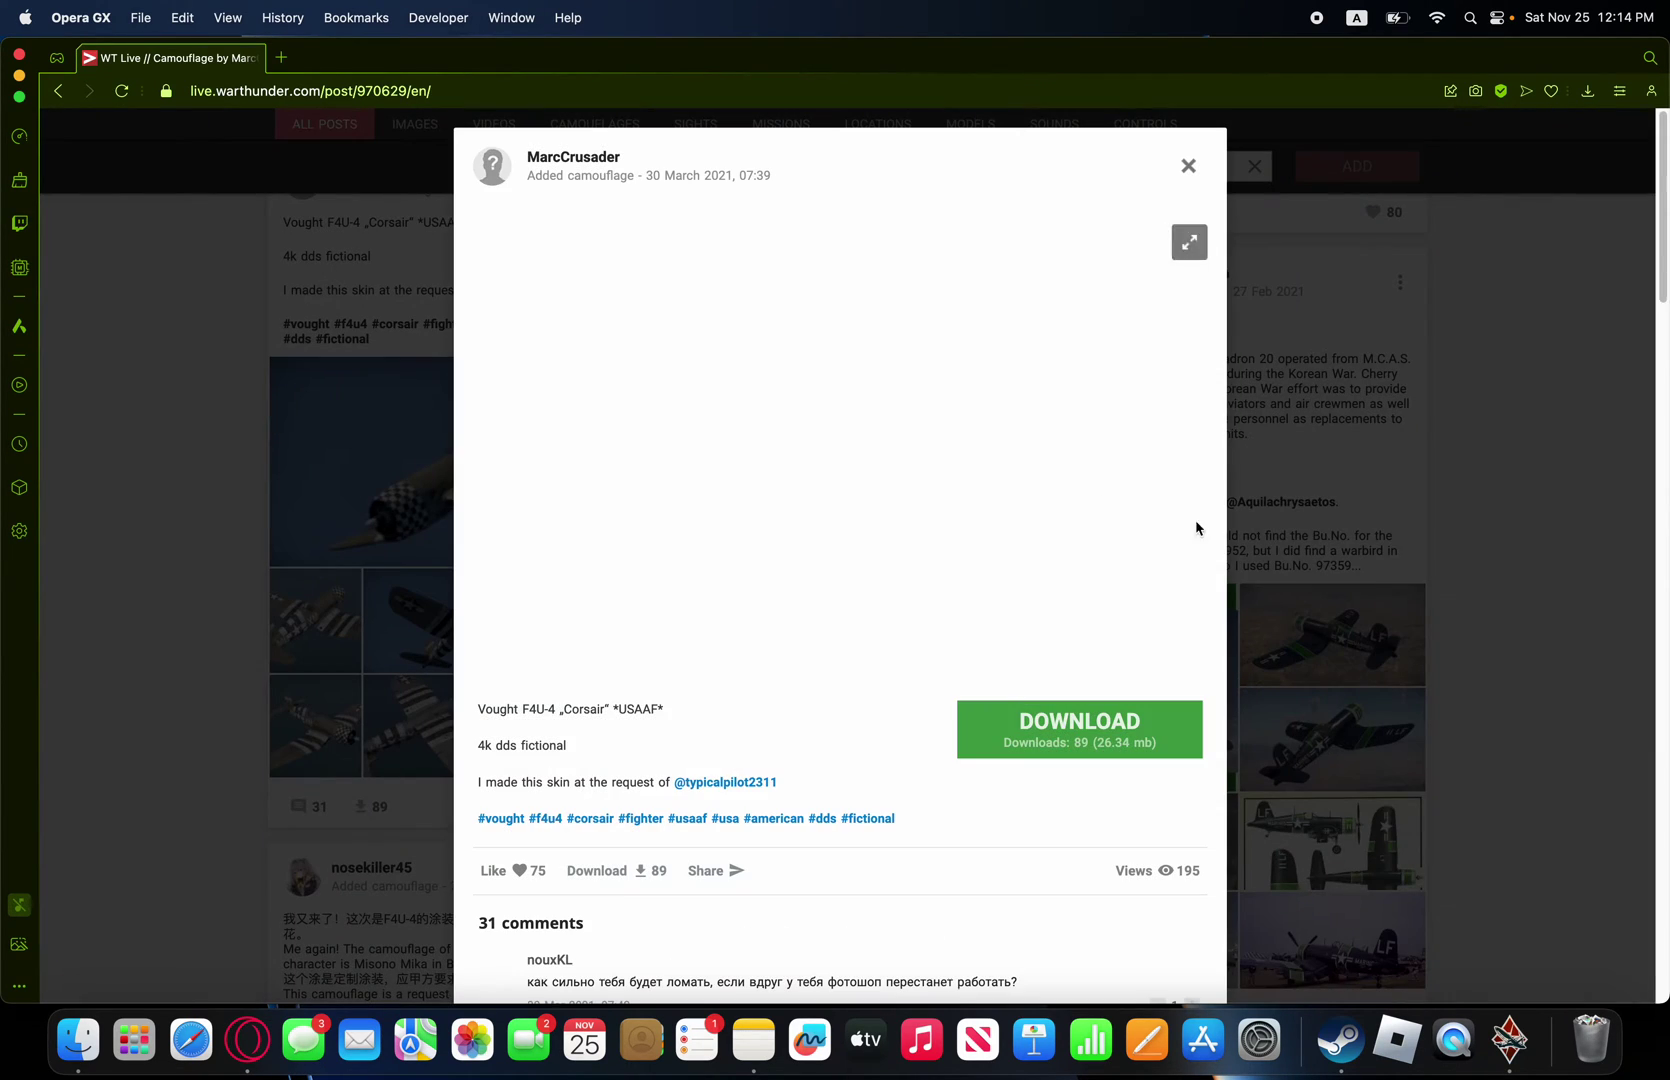
left_click(1075, 743)
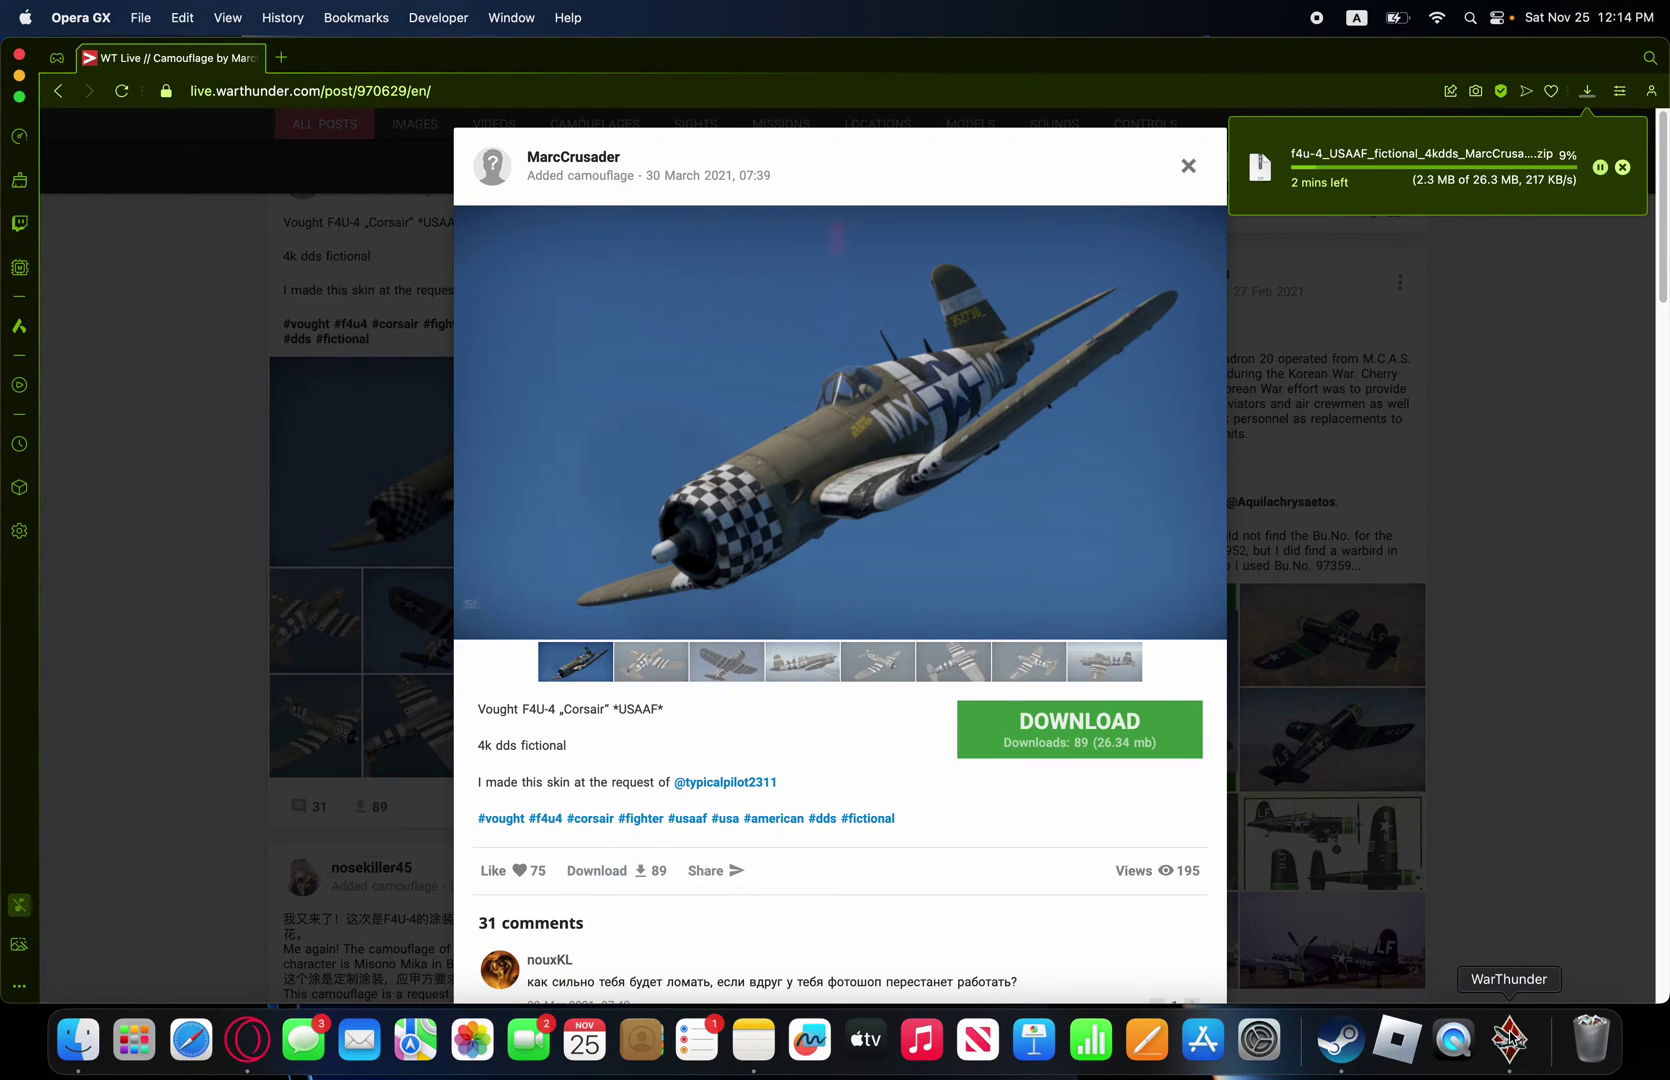
- Switch to War Thunder, view the user skin choices in the F4U-4's customization, and return to the hangar
left_click(1510, 1040)
left_click(108, 1000)
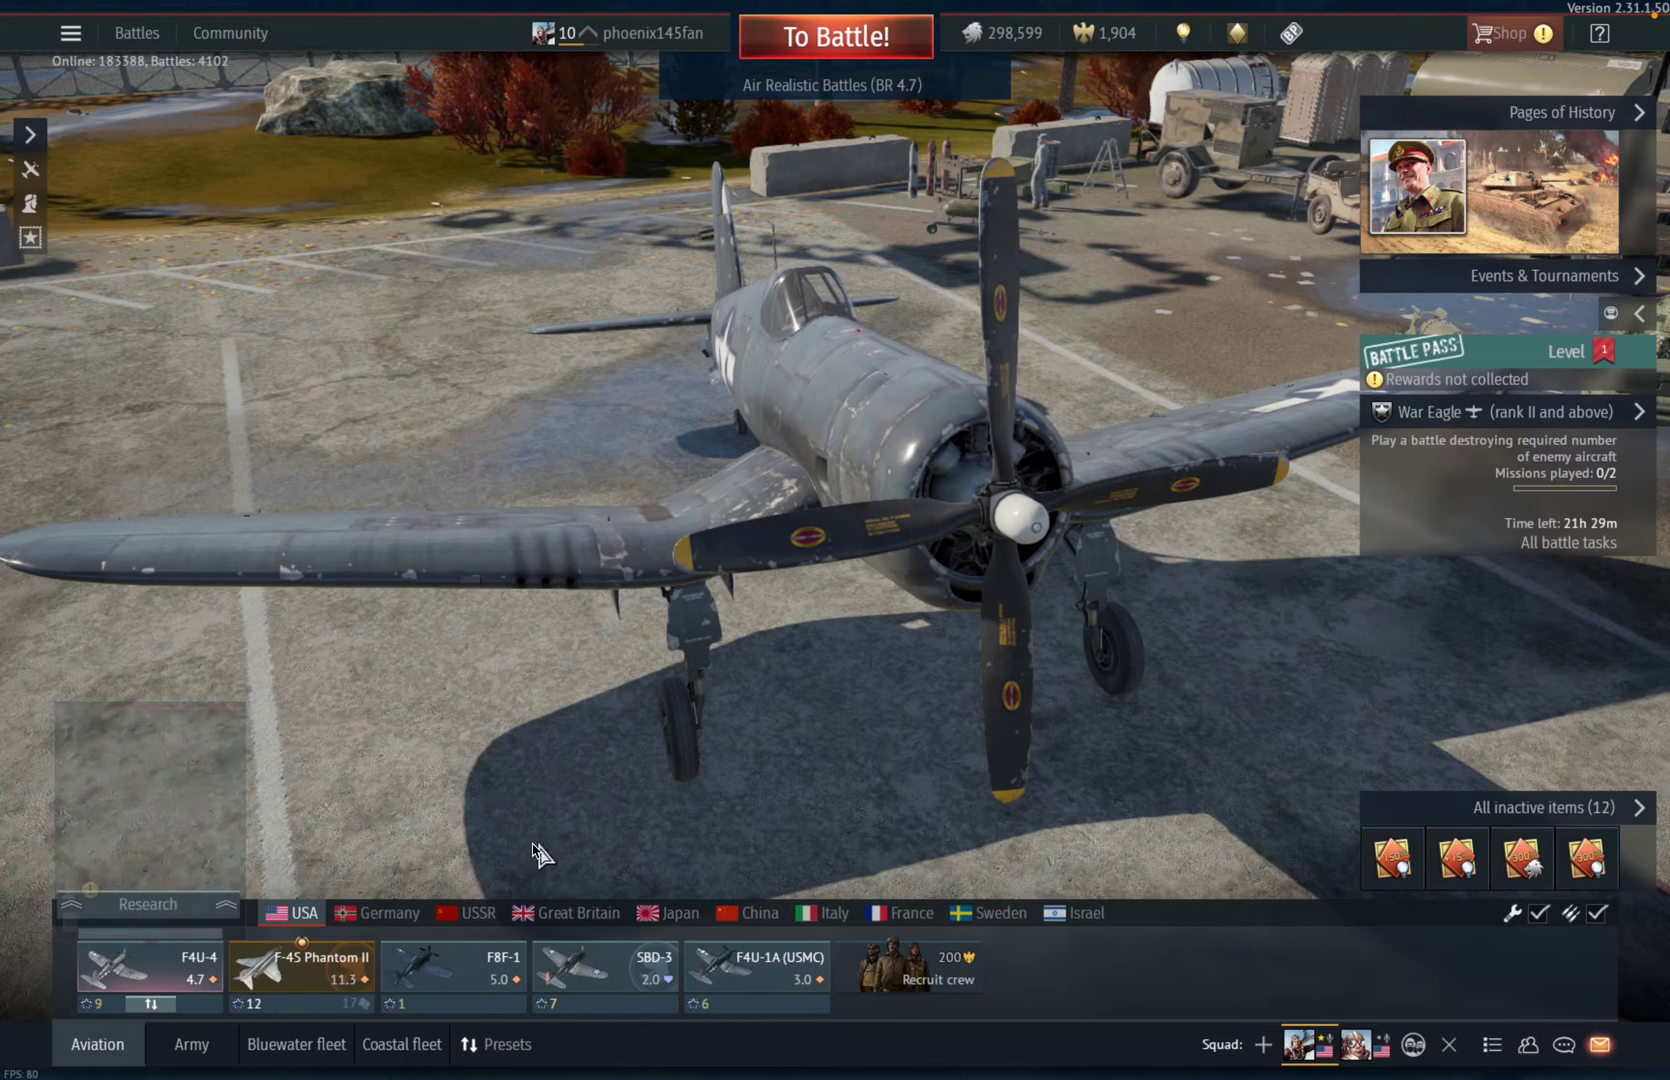
left_click(178, 968)
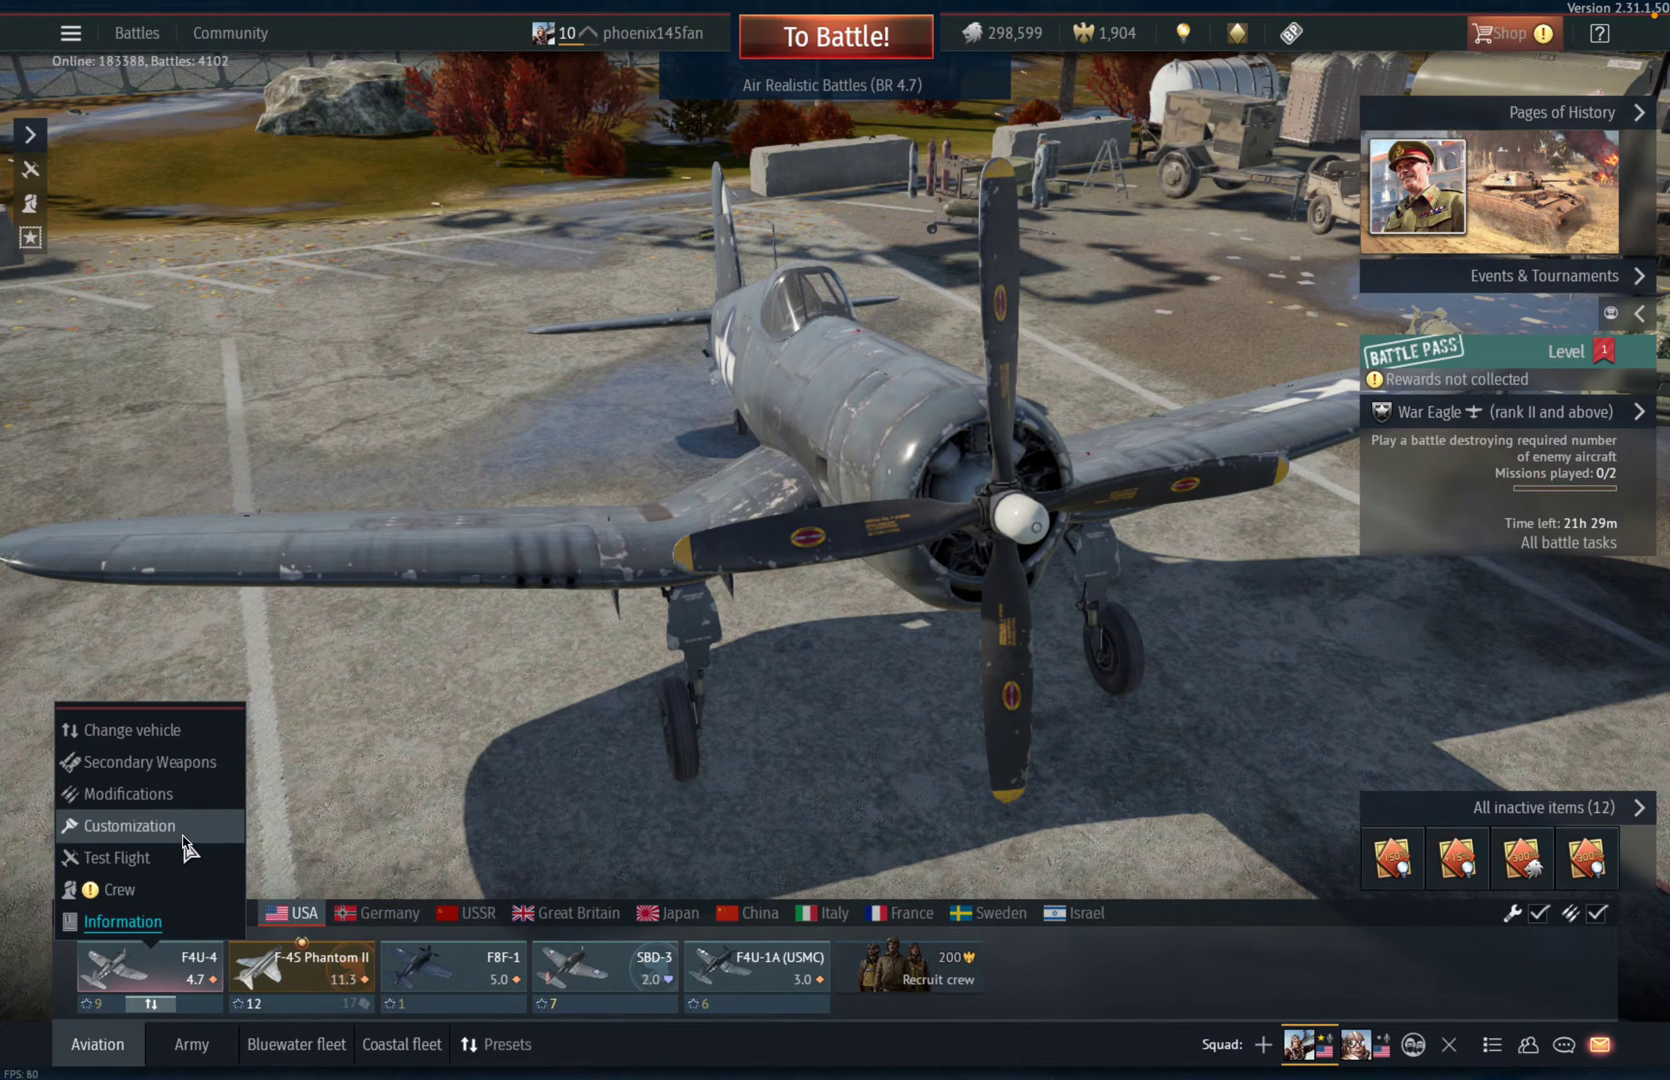
left_click(150, 826)
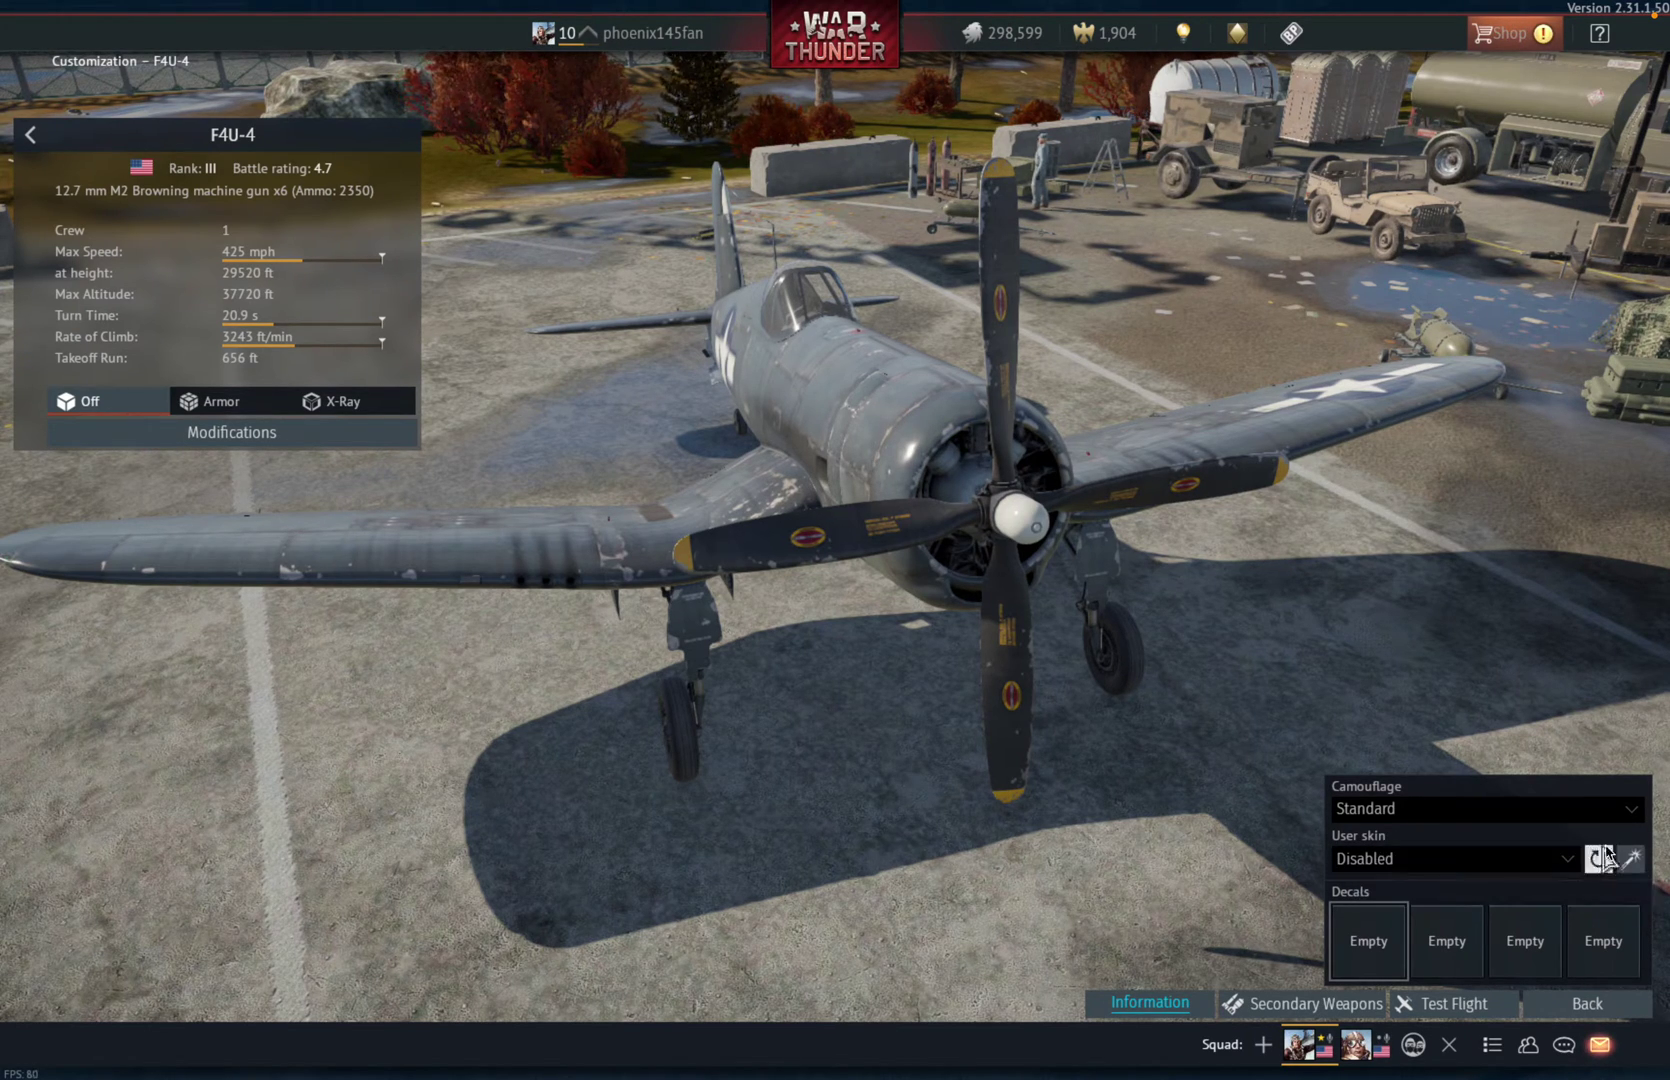
left_click(1520, 862)
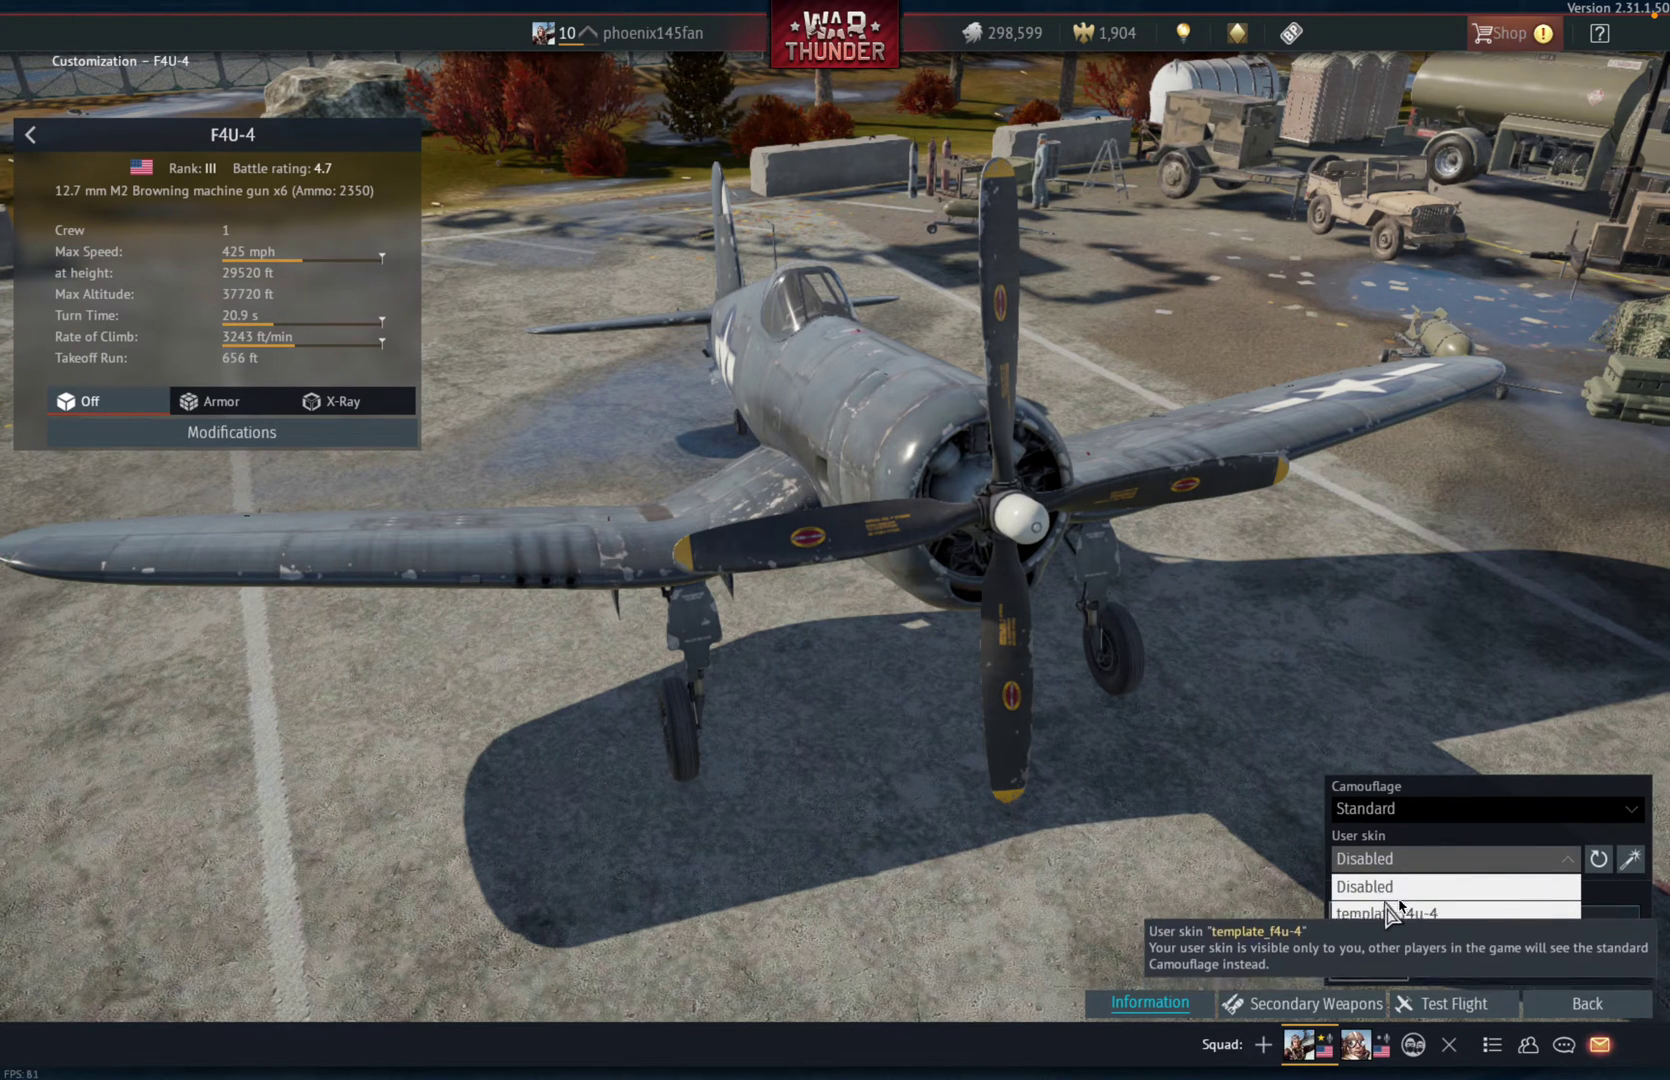
left_click(1590, 1005)
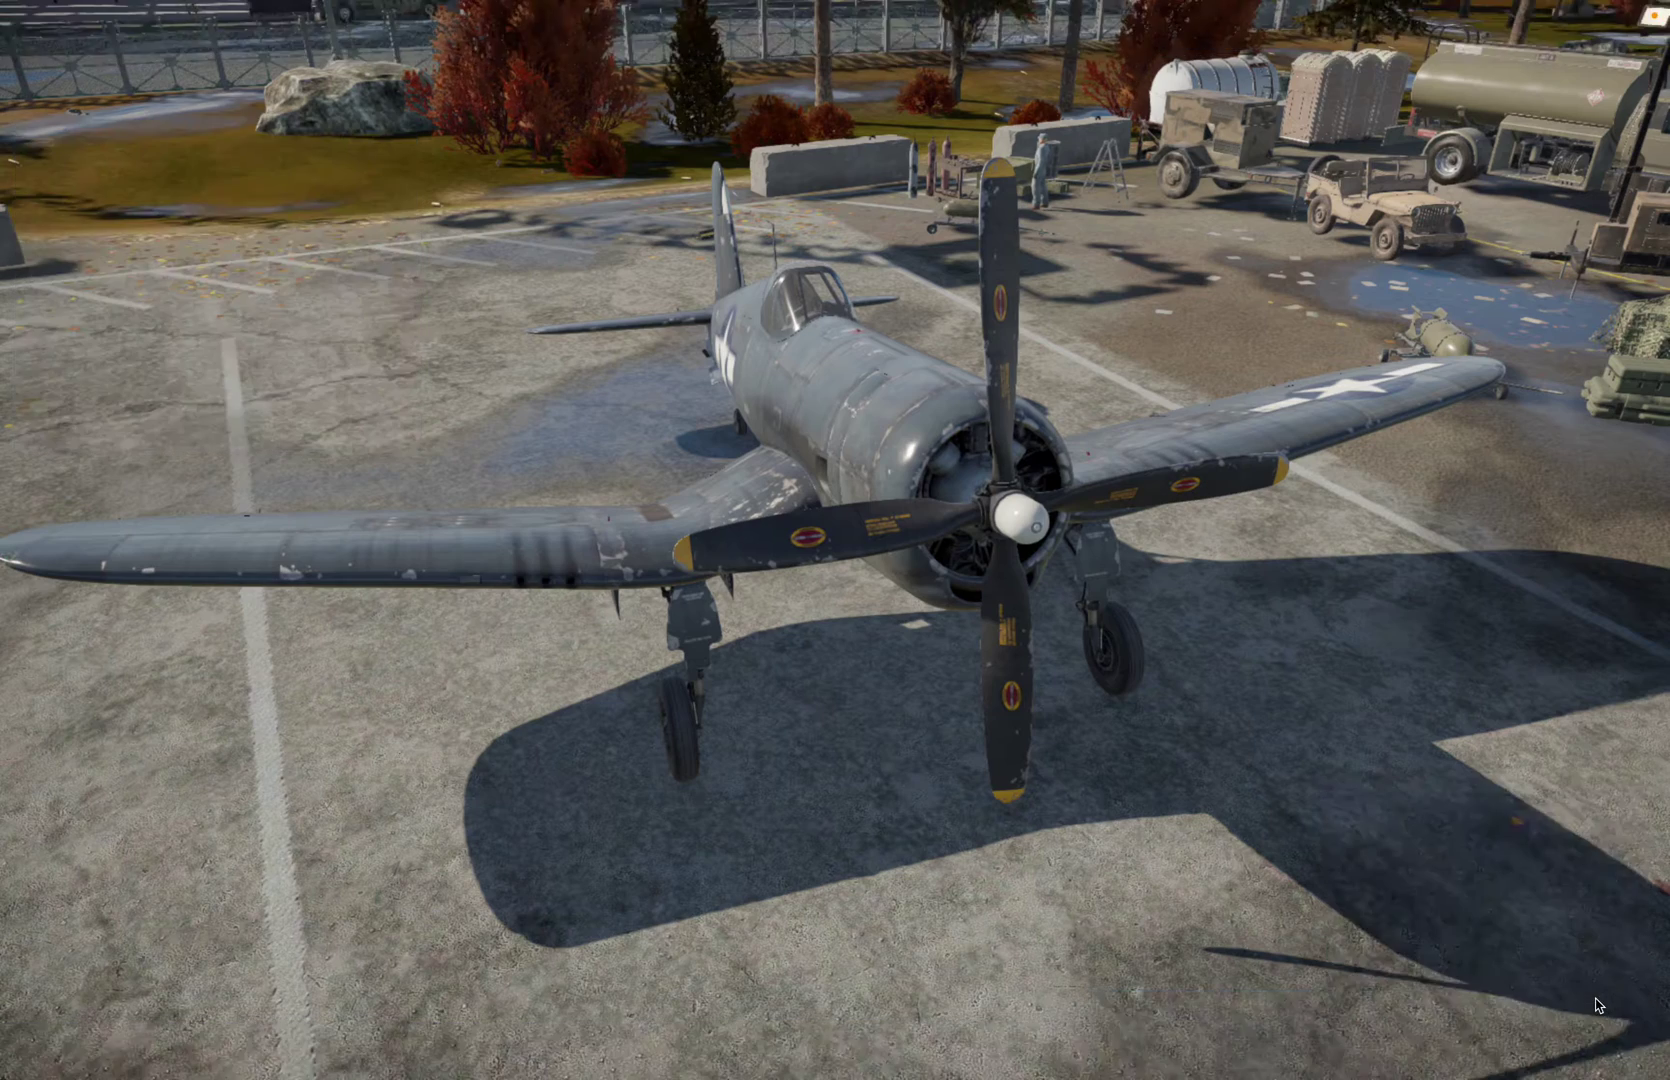
- Switch back to Opera GX and check the progress of the F4U-4 skin download
key("ctrl+Up")
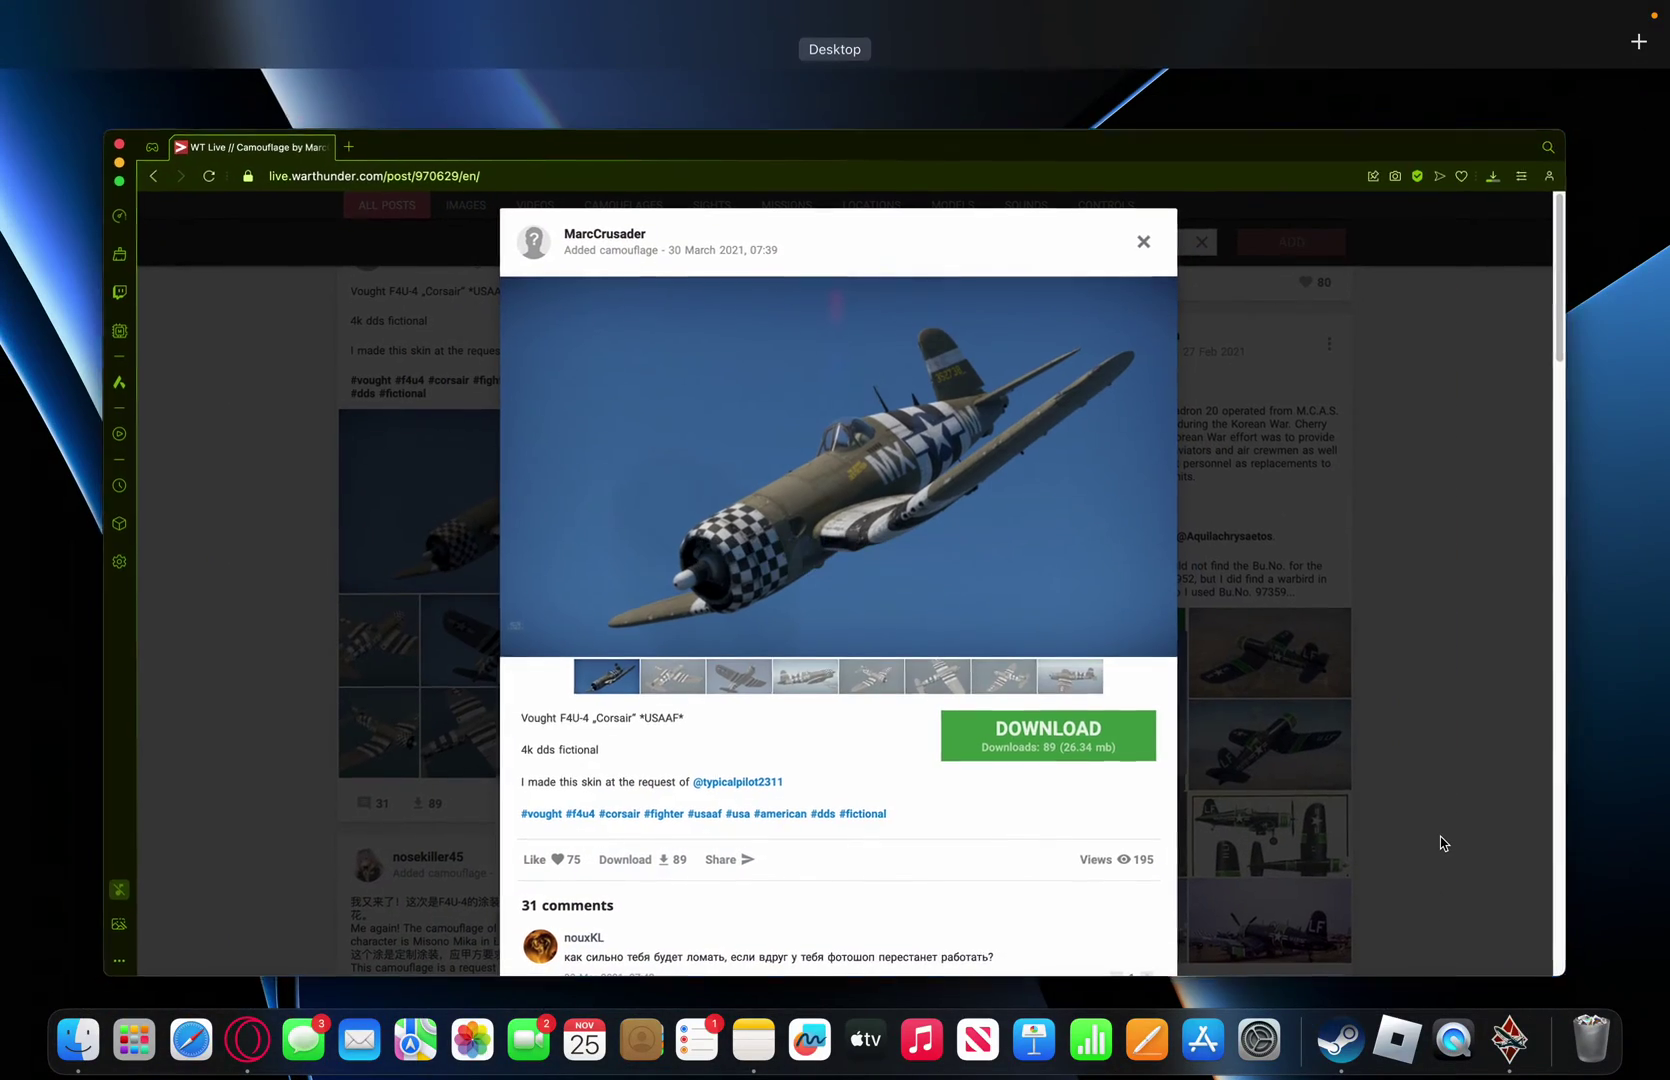
left_click(1407, 354)
left_click(1587, 98)
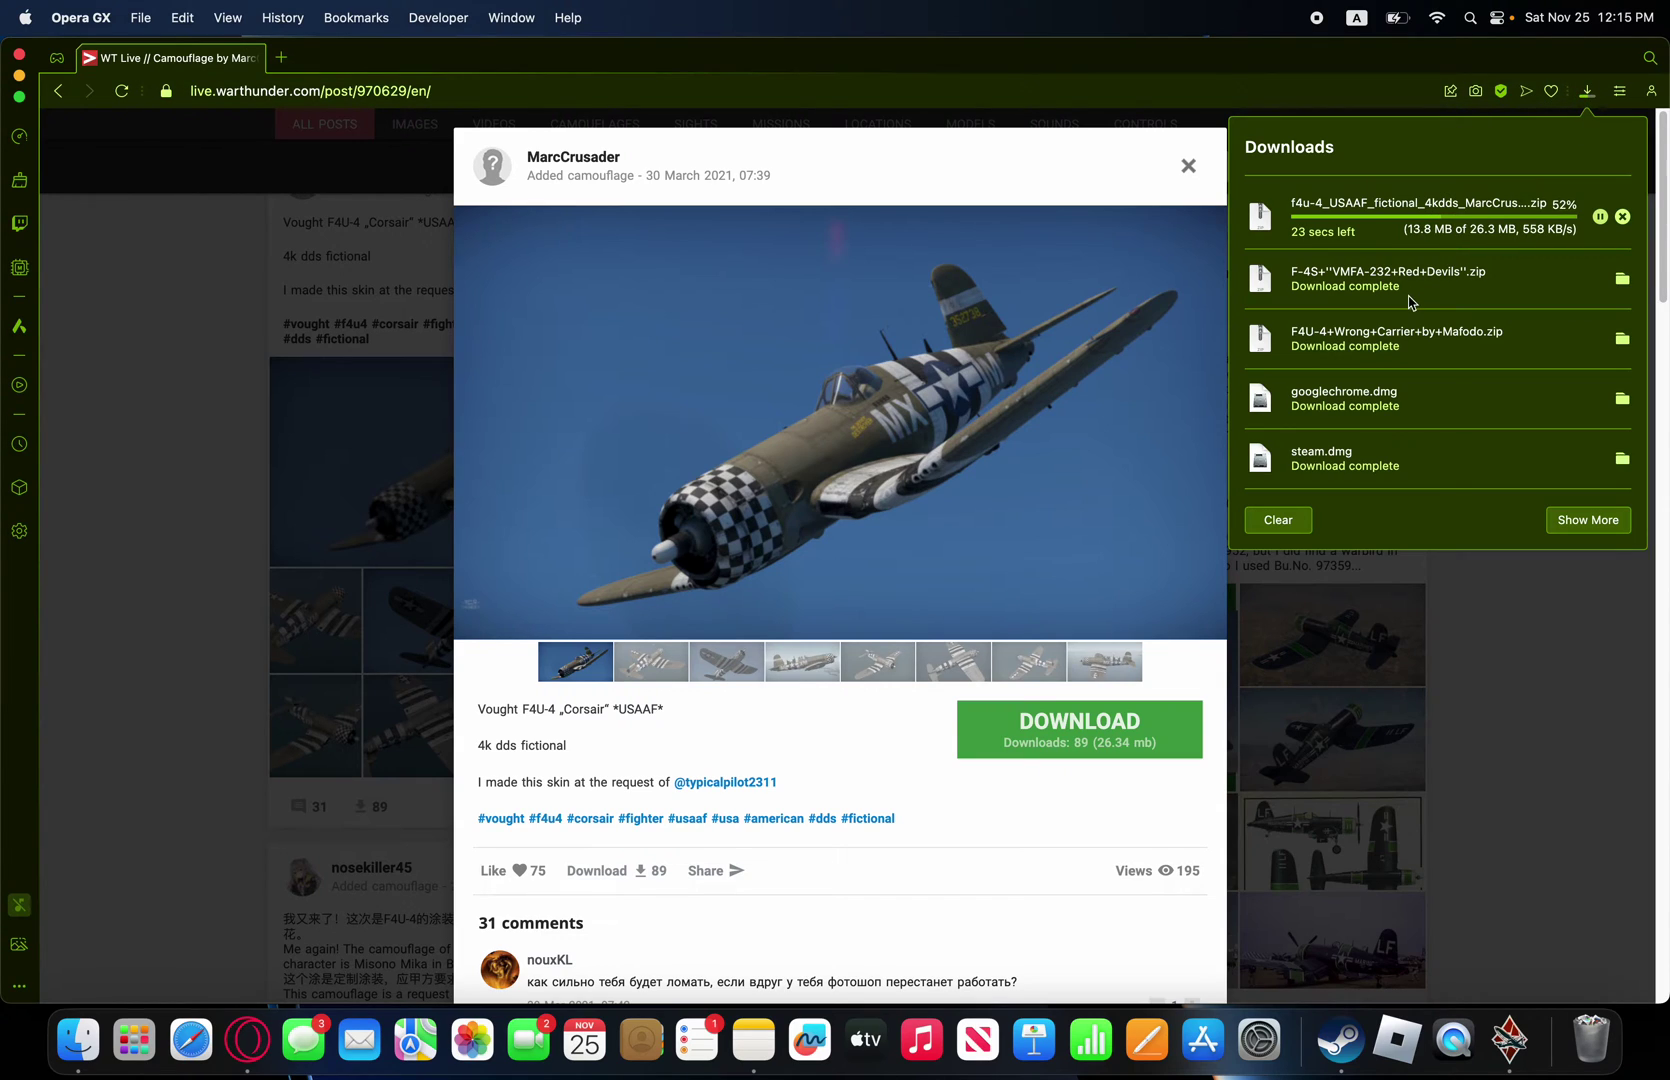
left_click(1588, 96)
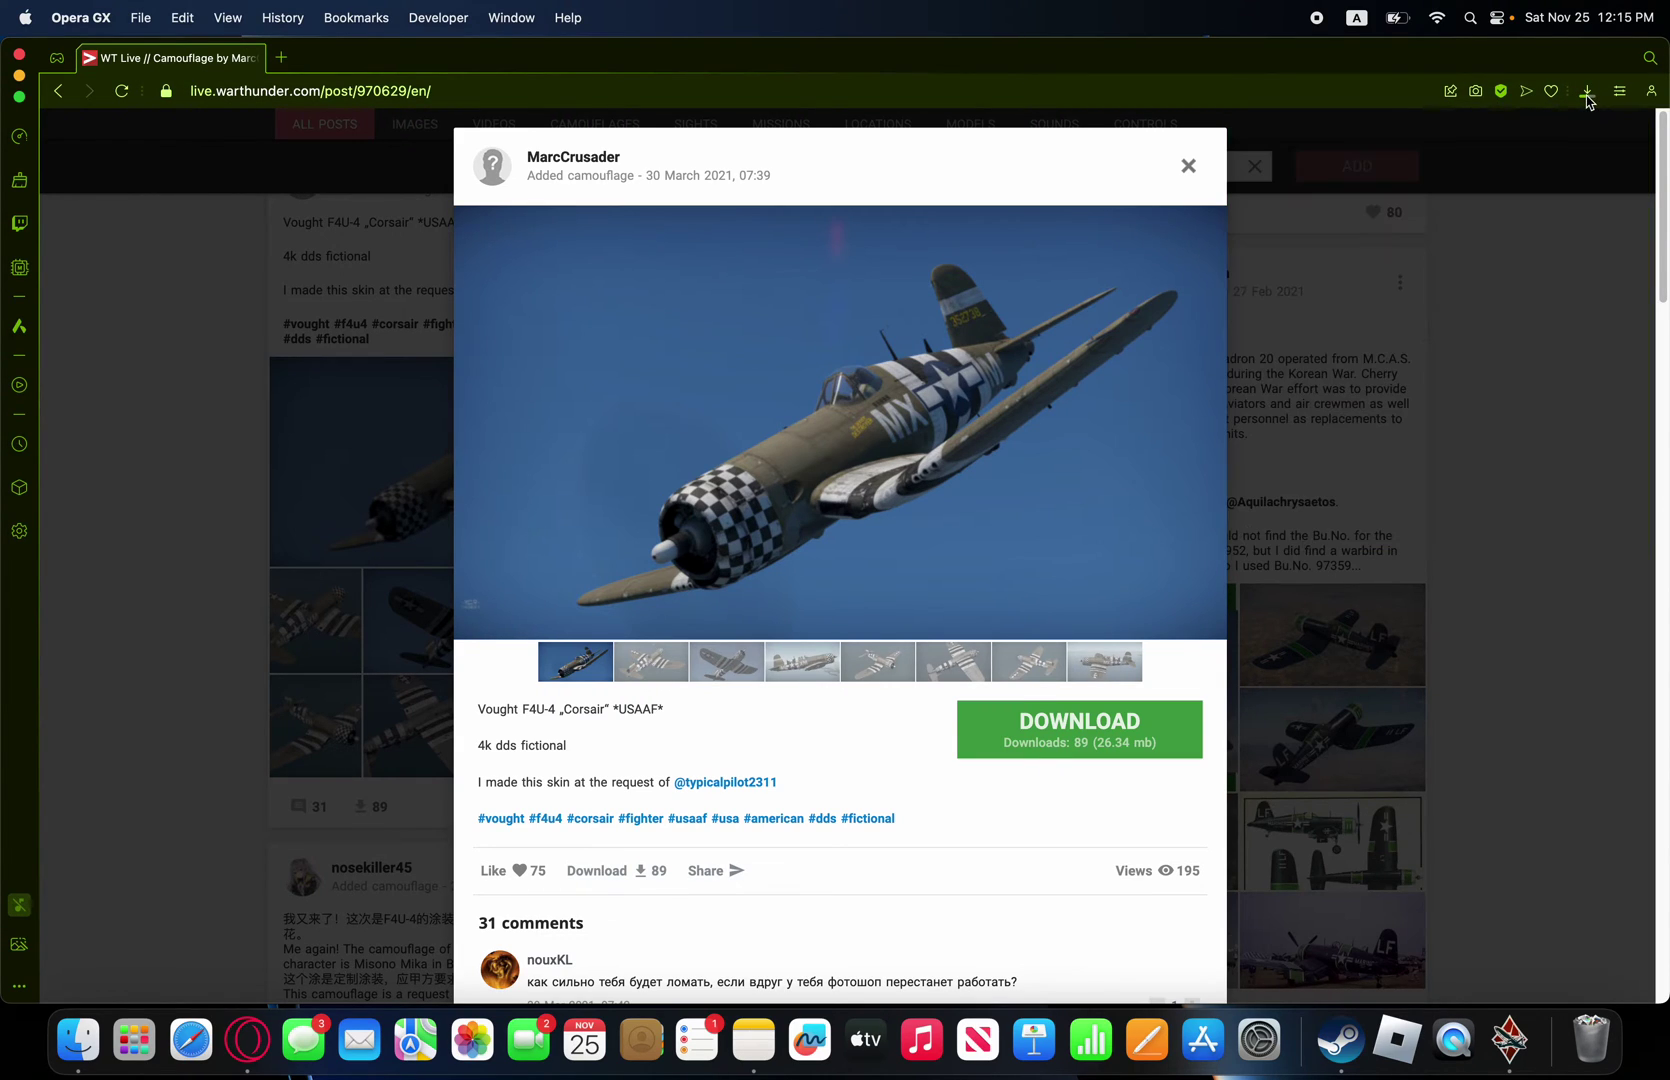
- Close the USAAF Corsair post and browse the other camouflages listed for #f4u4
left_click(1185, 166)
scroll(967, 503, "down", 10)
scroll(967, 503, "down", 15)
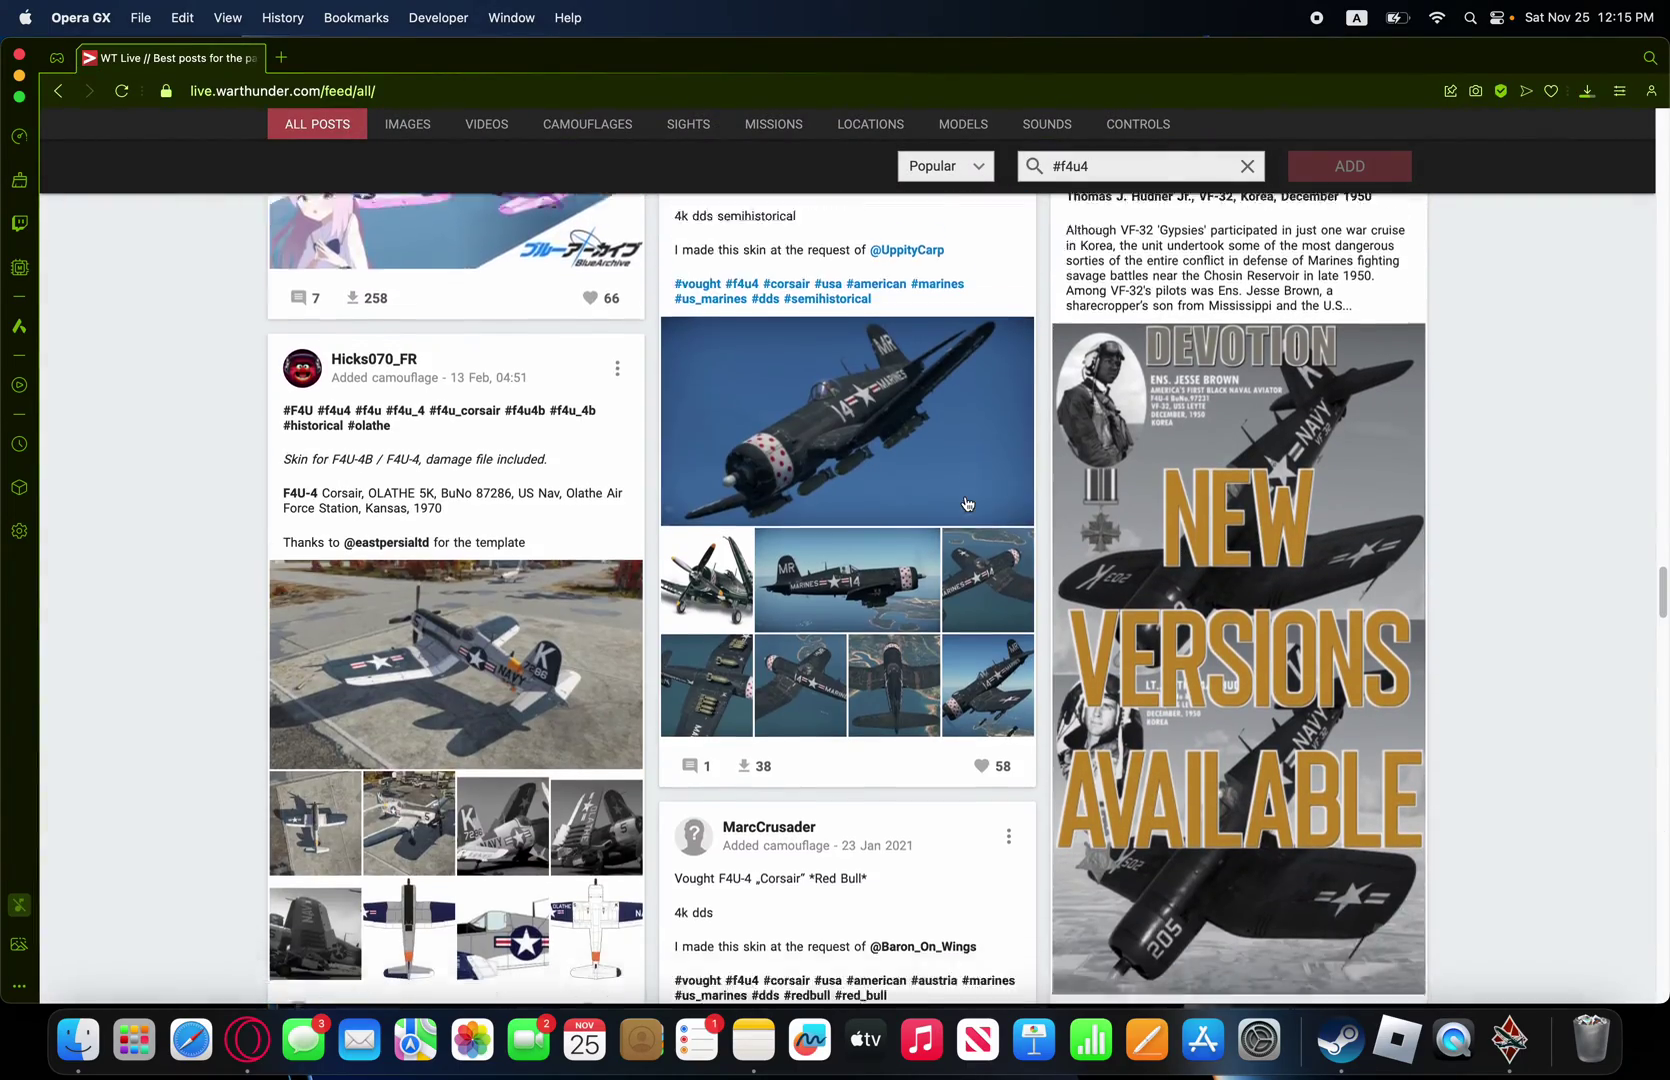
scroll(967, 503, "down", 15)
scroll(967, 503, "down", 5)
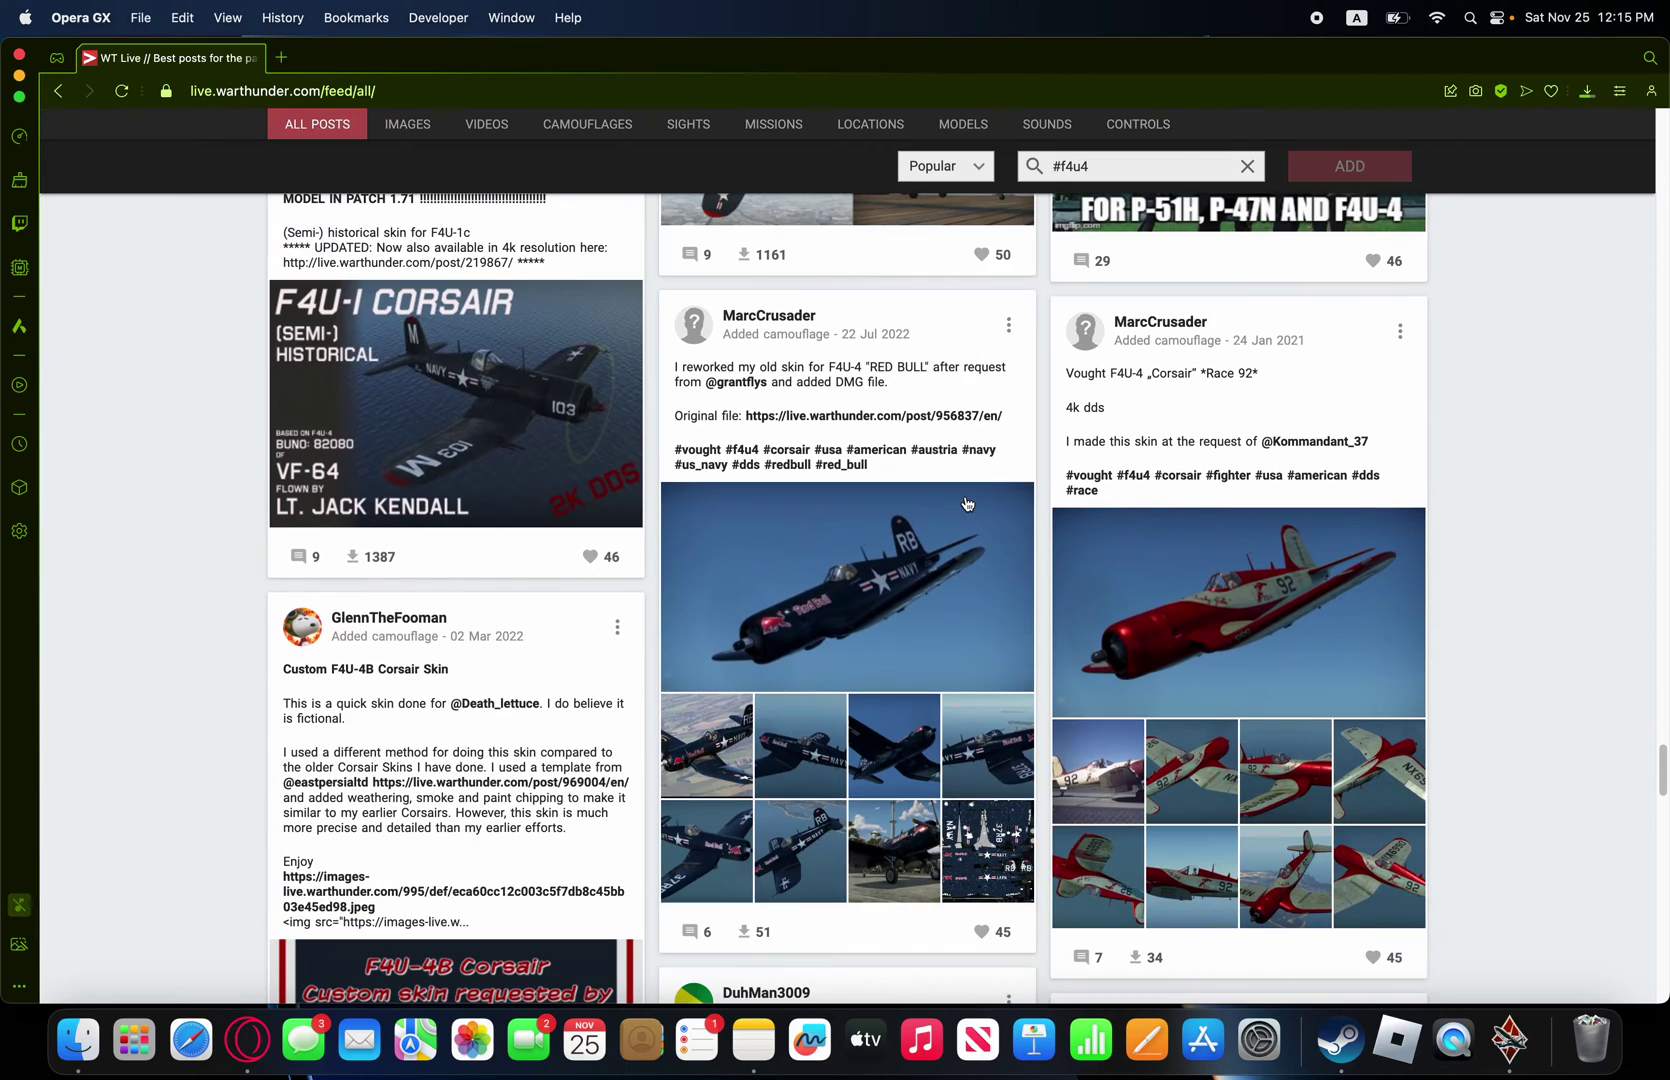
scroll(1281, 588, "down", 10)
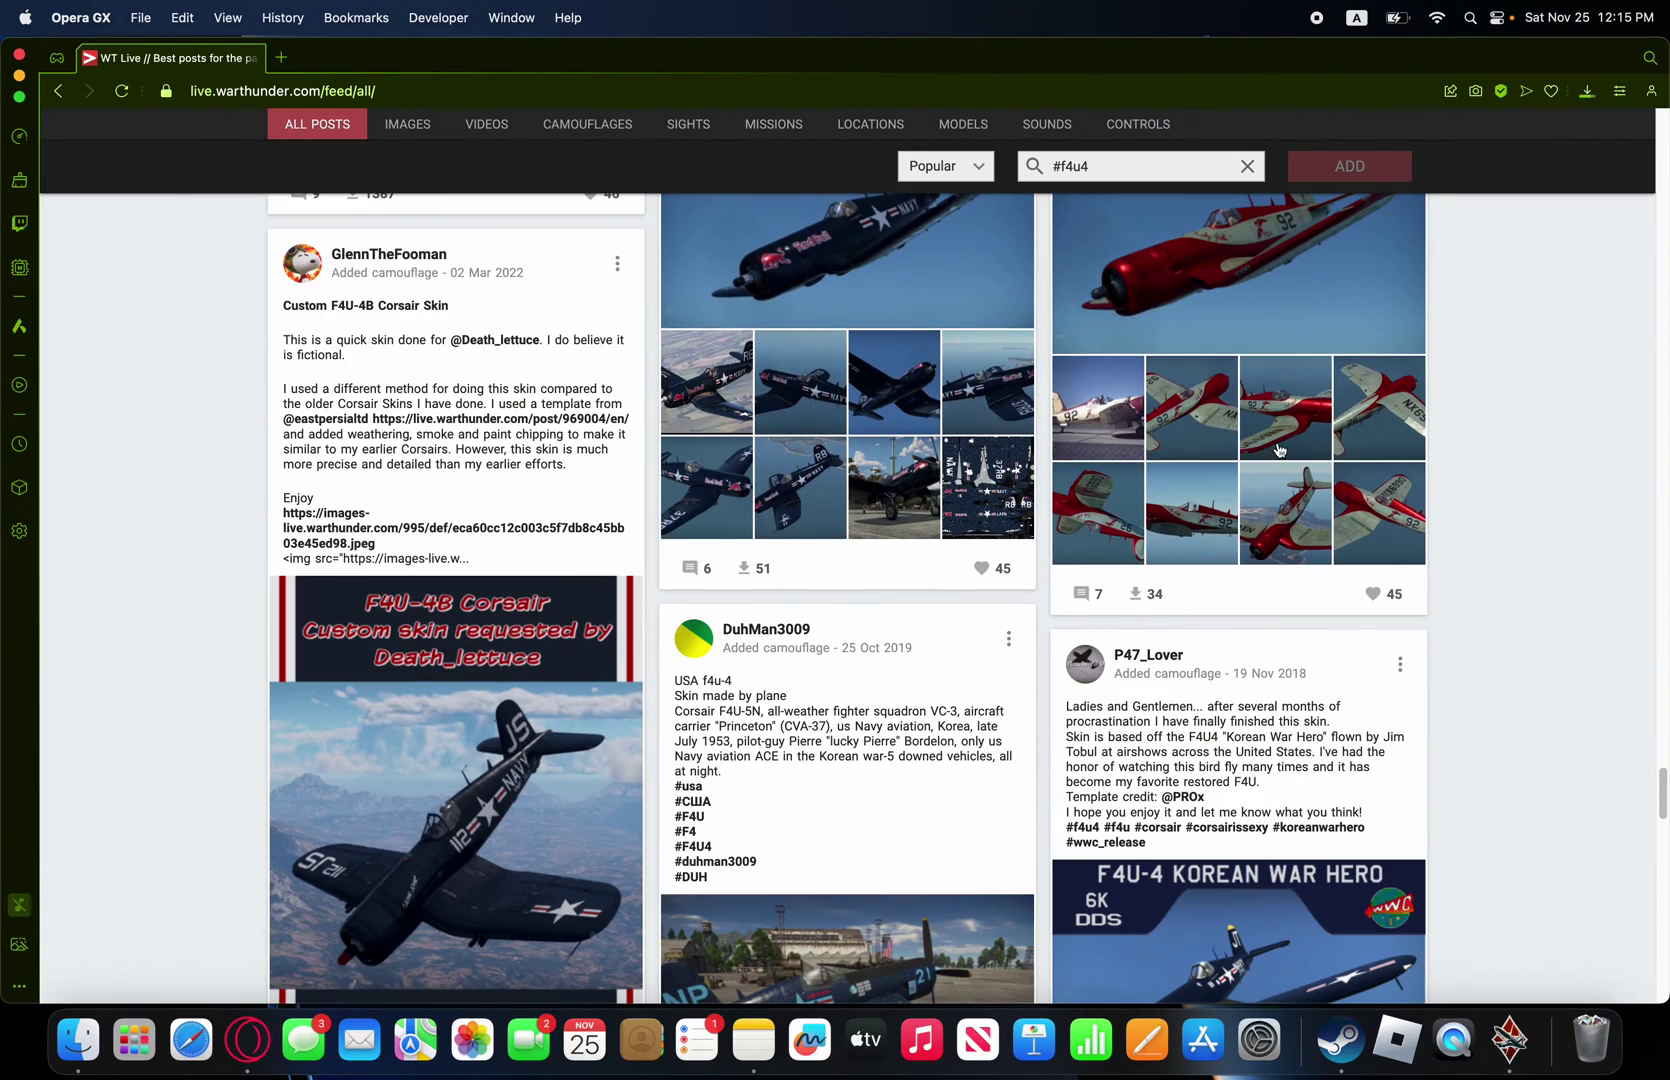
scroll(1131, 712, "down", 4)
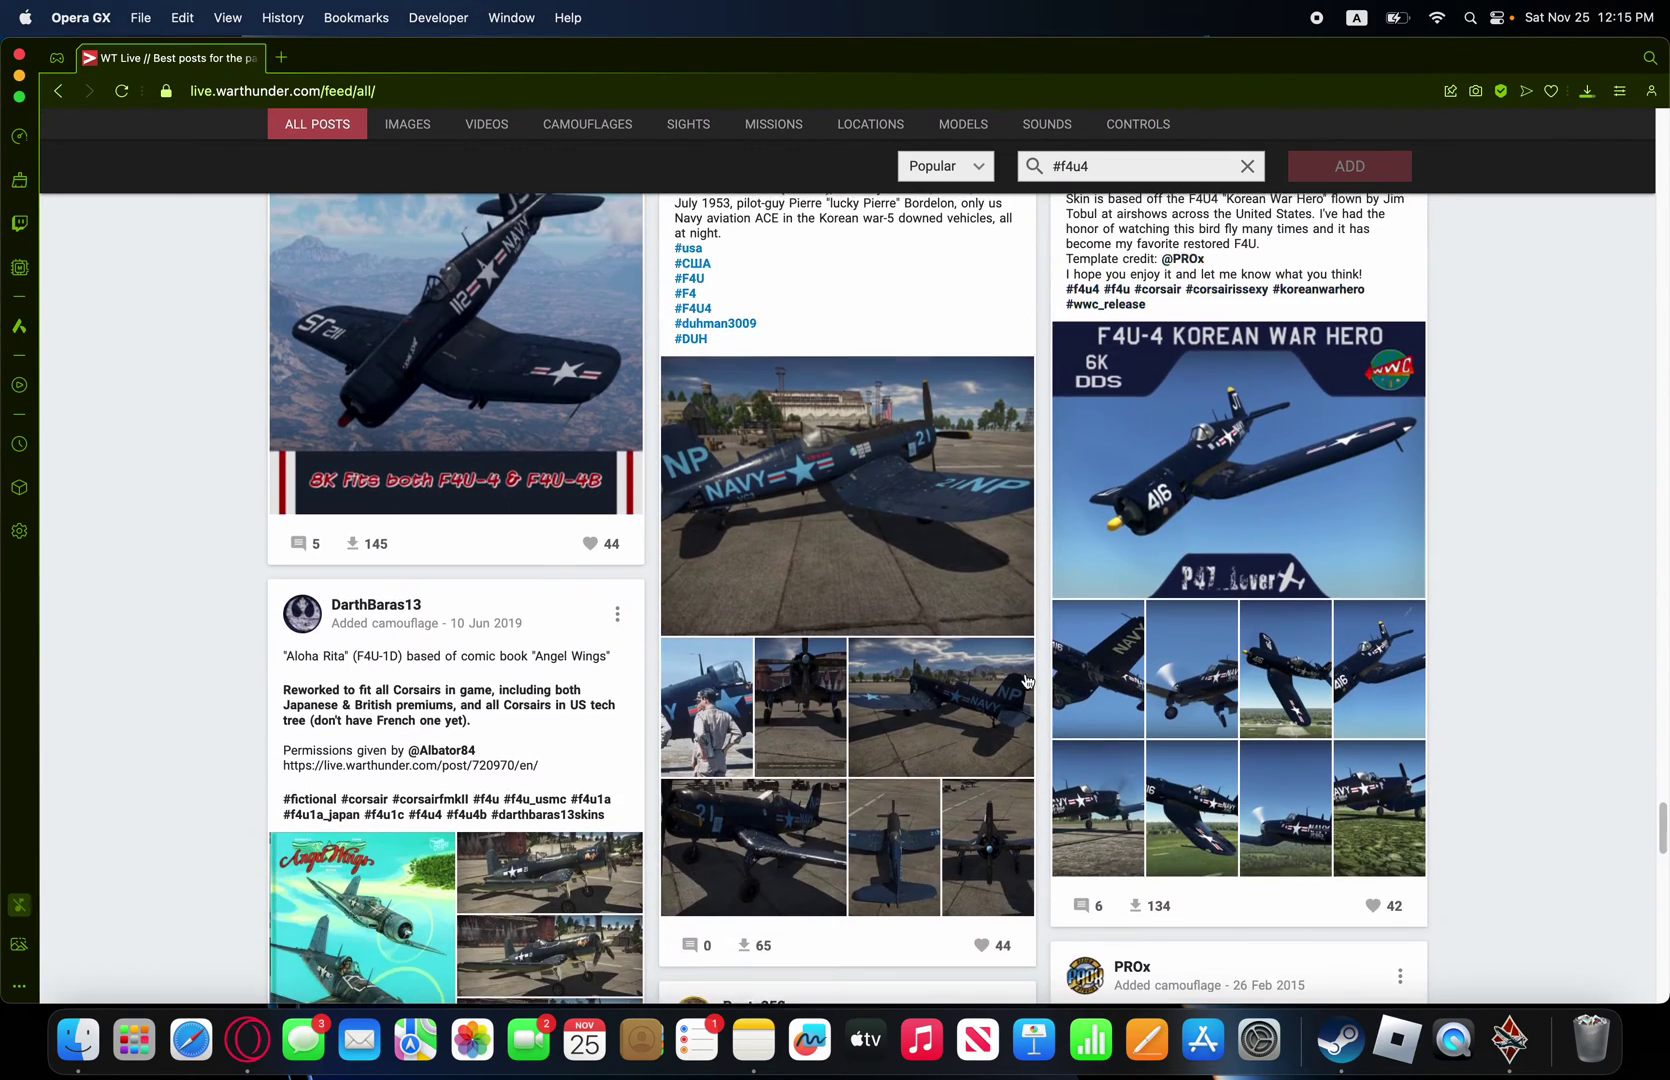
scroll(901, 696, "down", 7)
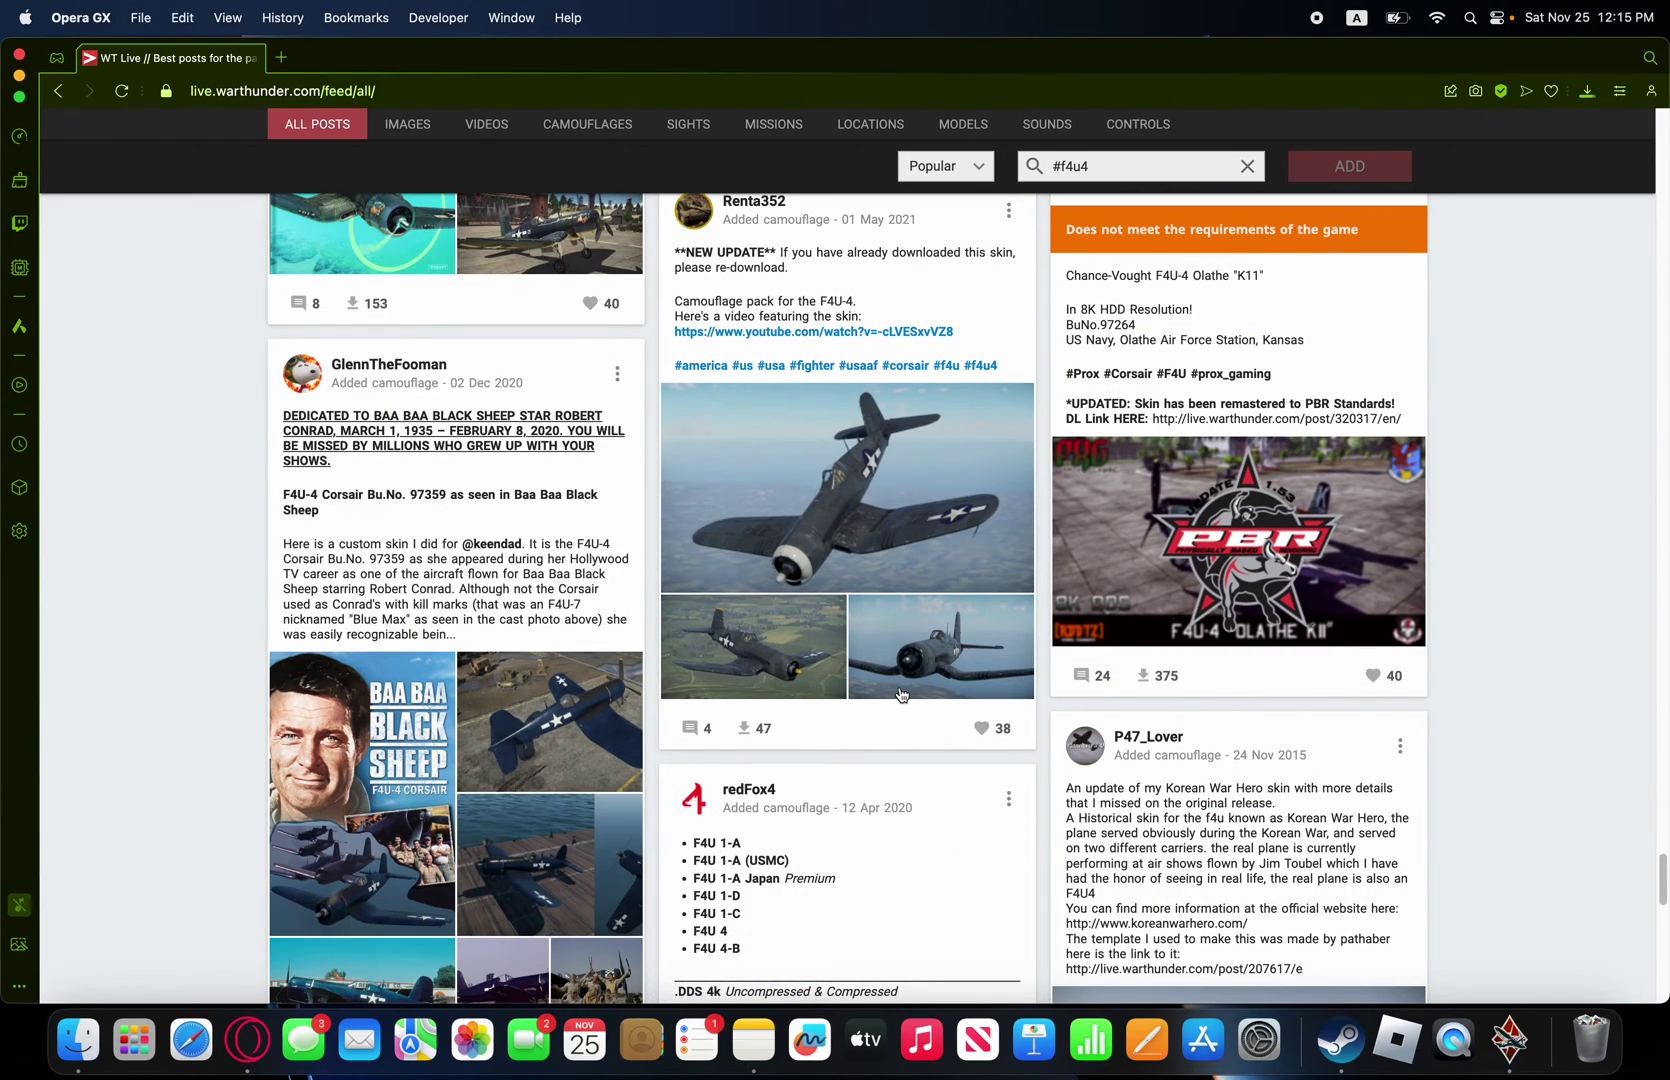
scroll(901, 694, "down", 7)
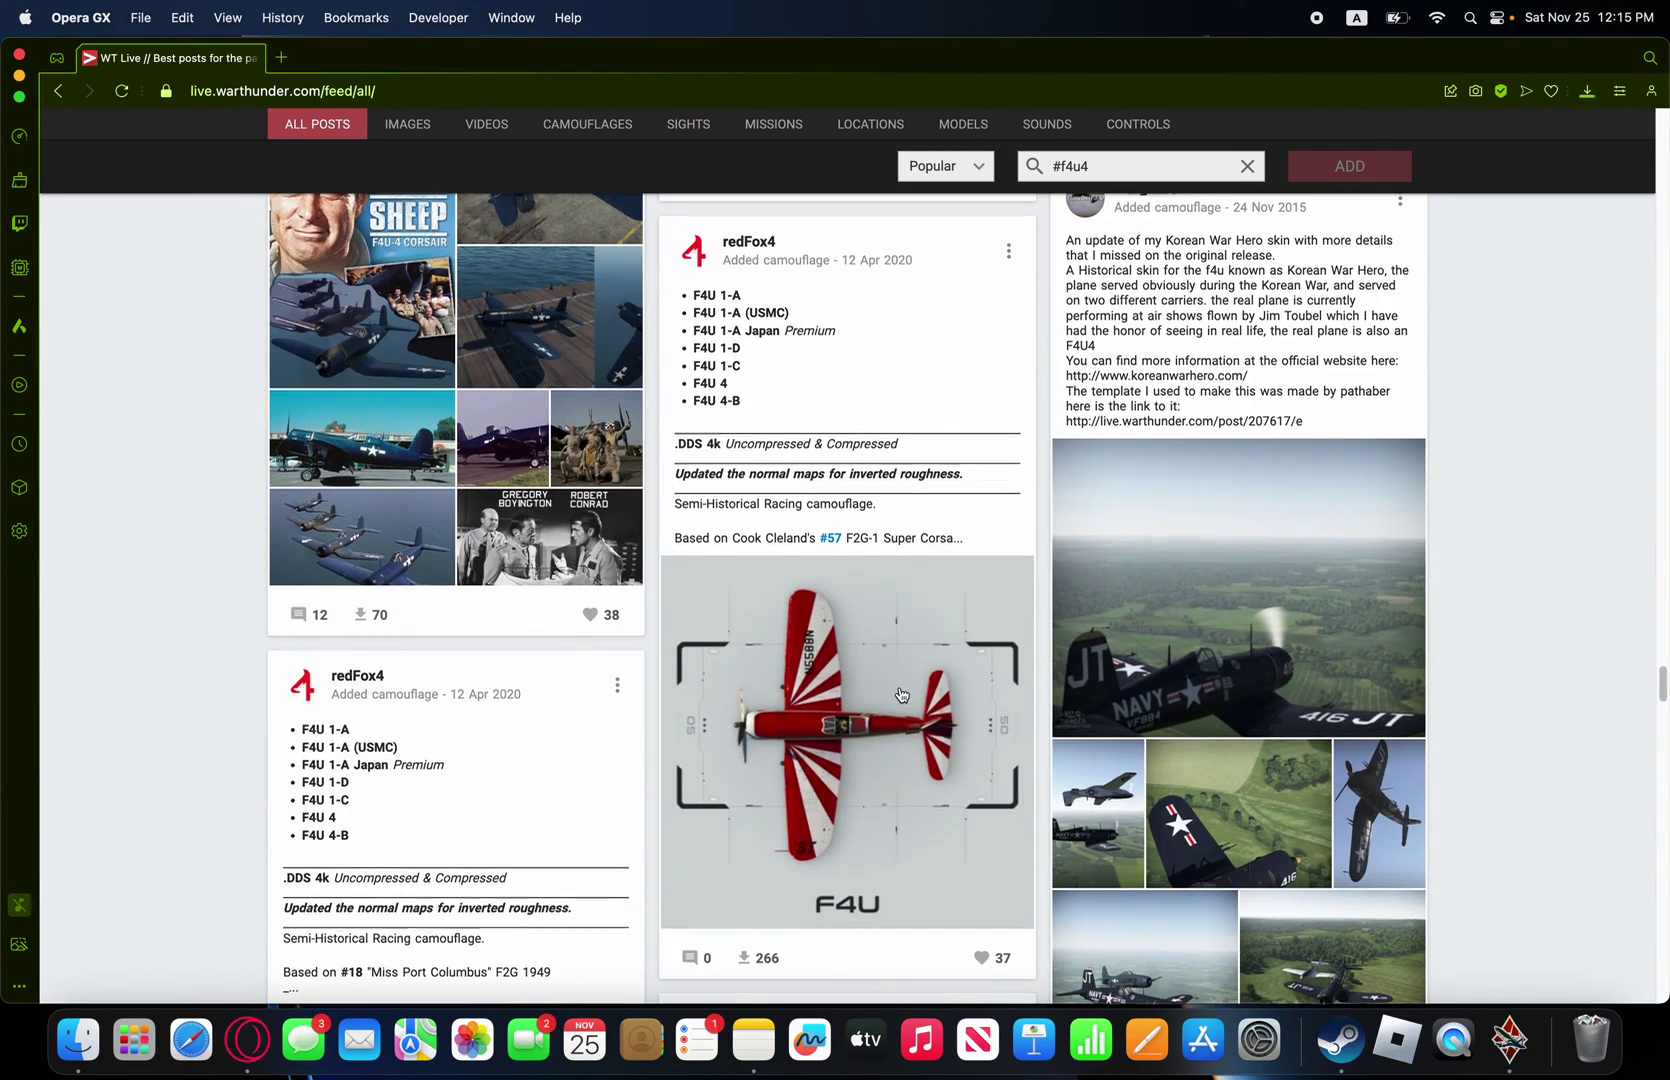
scroll(901, 694, "up", 12)
- Extract the downloaded F4U-4 USAAF fictional skin archive from the browser's downloads and minimize the browser window
left_click(1584, 92)
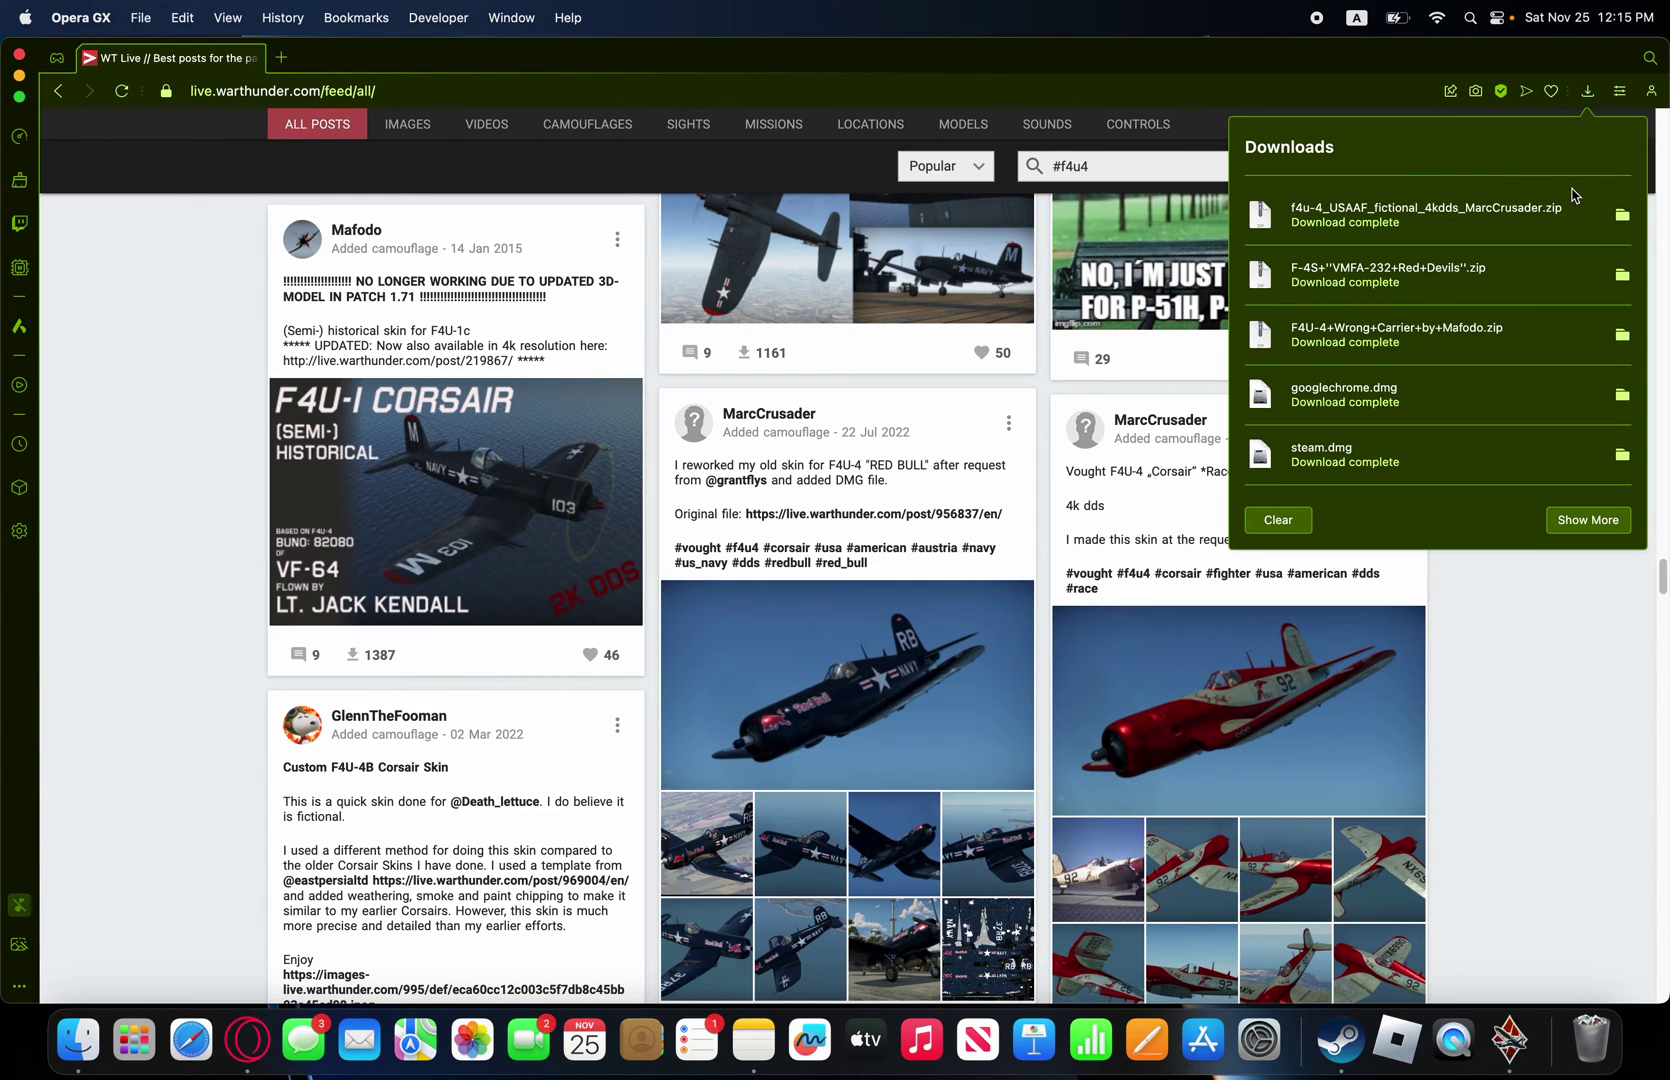
left_click(1256, 210)
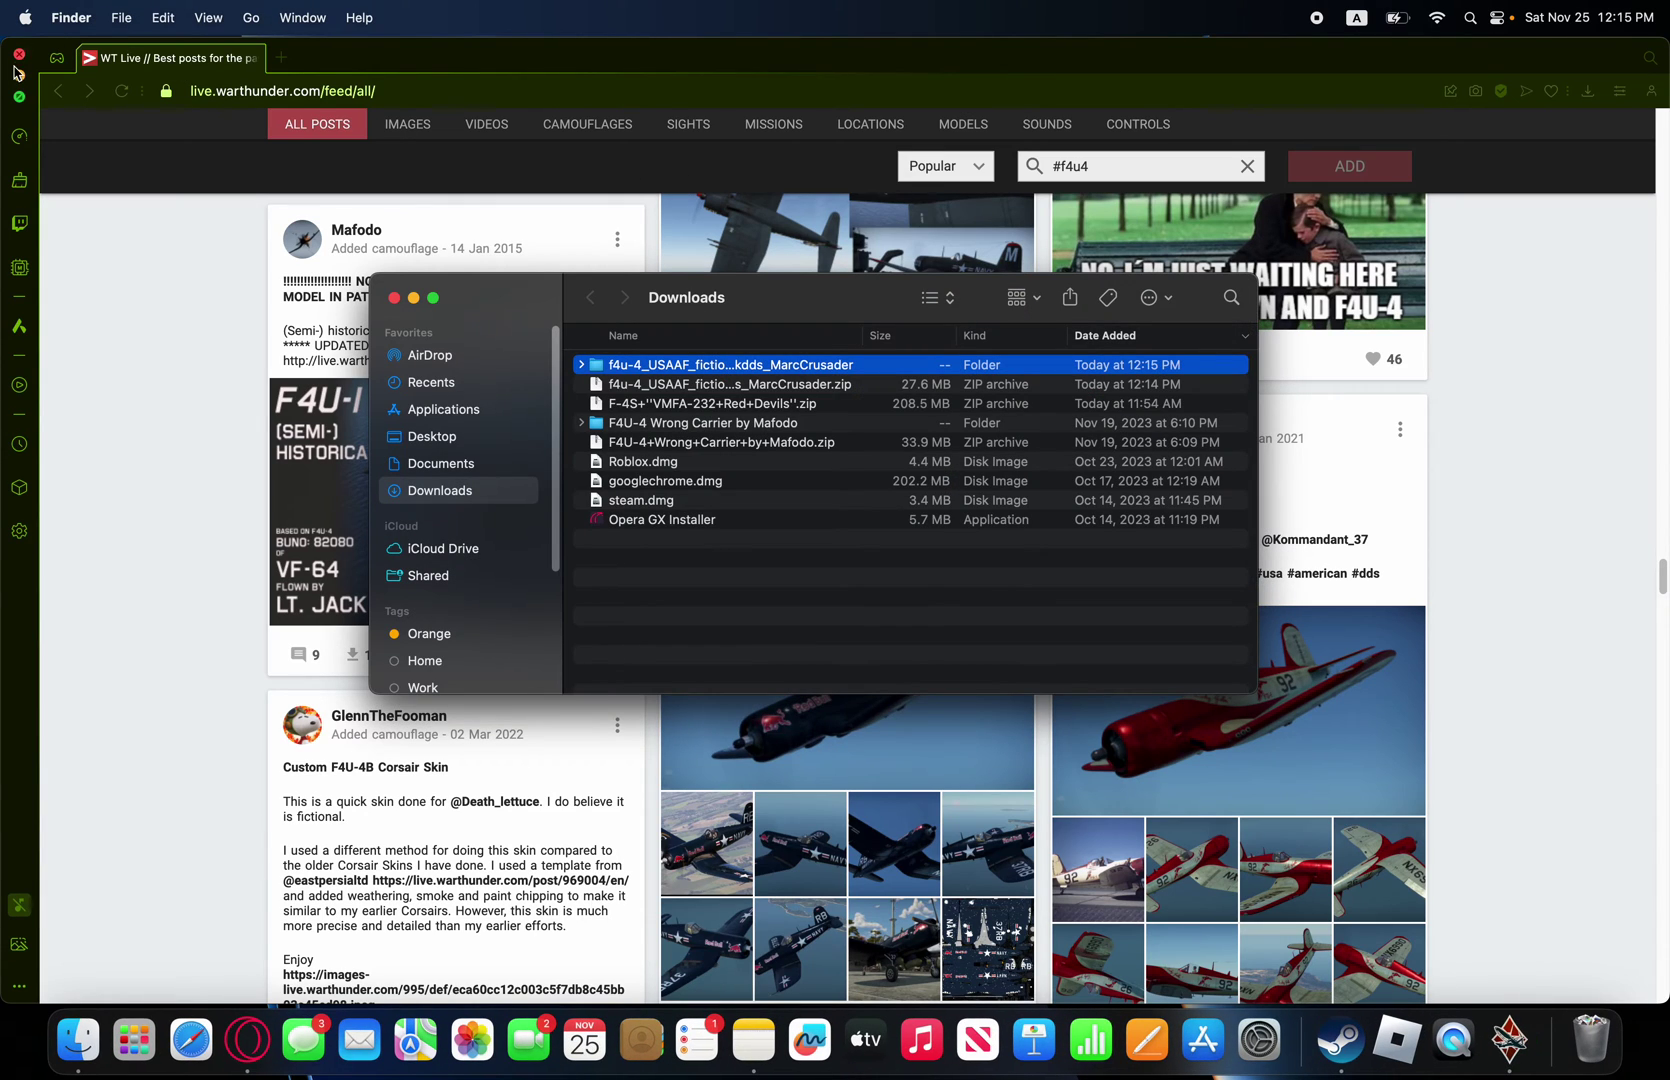
left_click(18, 77)
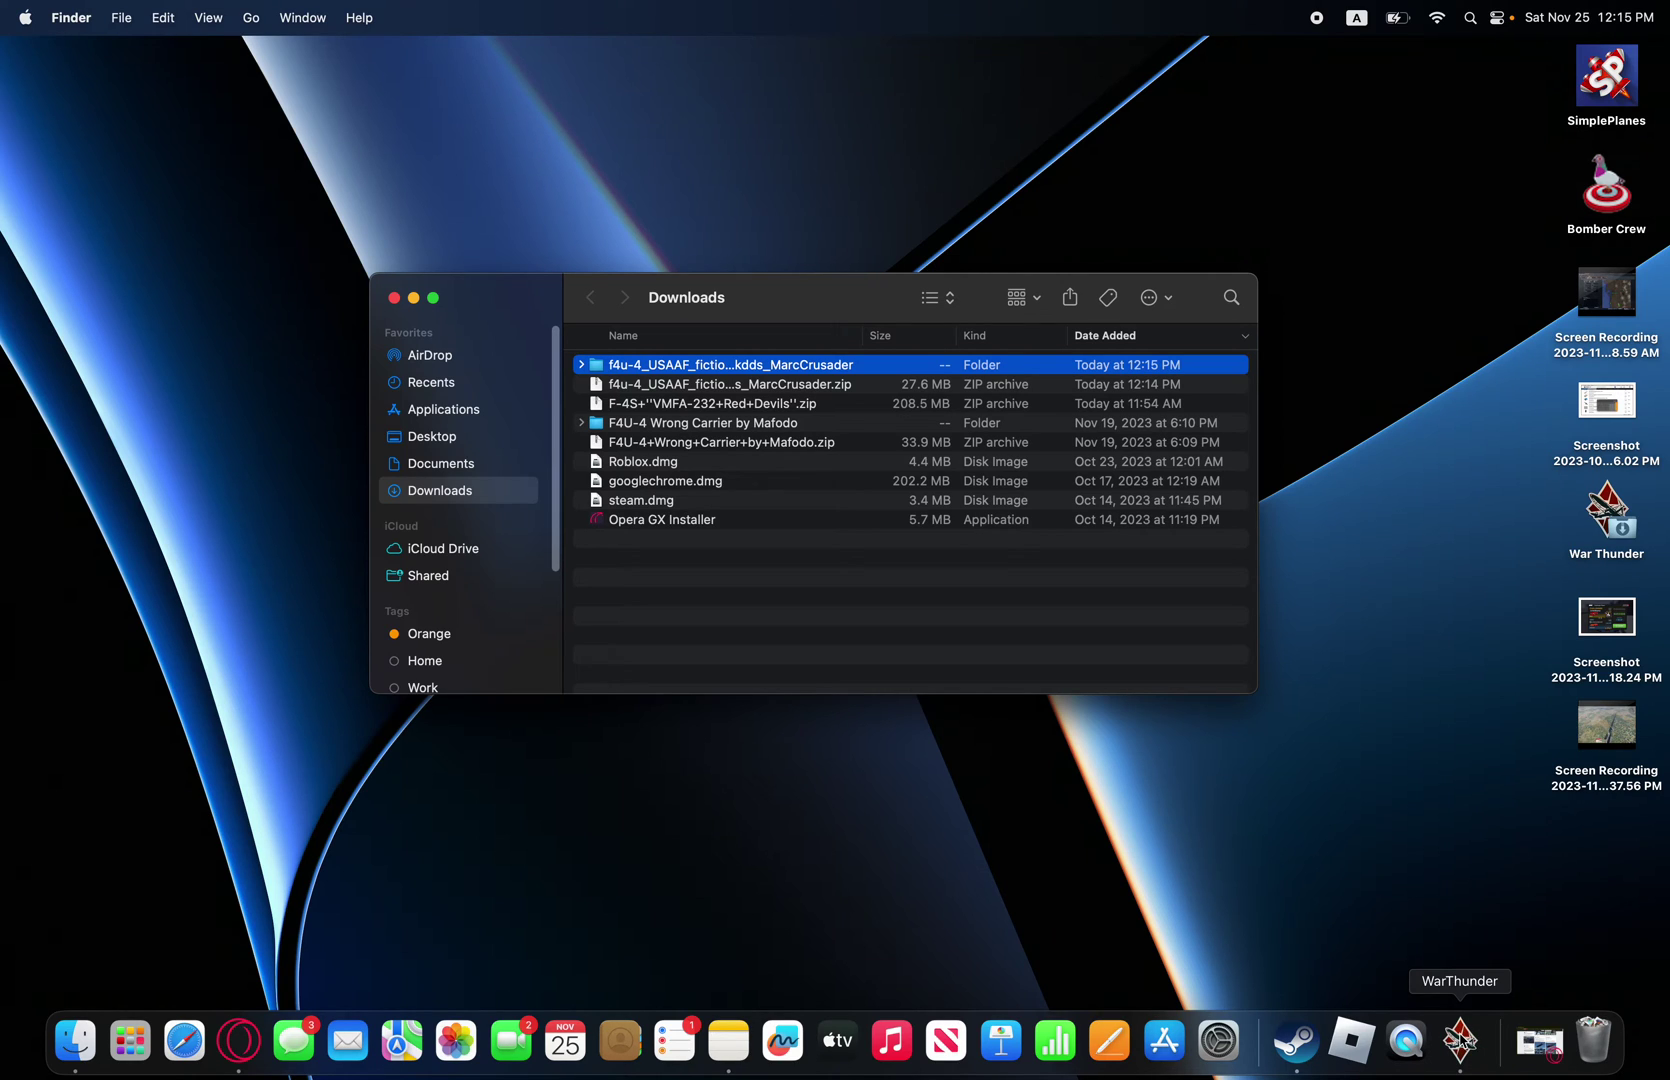
- Reveal the running WarThunder application in Finder and show the package contents of the WarThunder app
right_click(1461, 1040)
mouse_move(1483, 908)
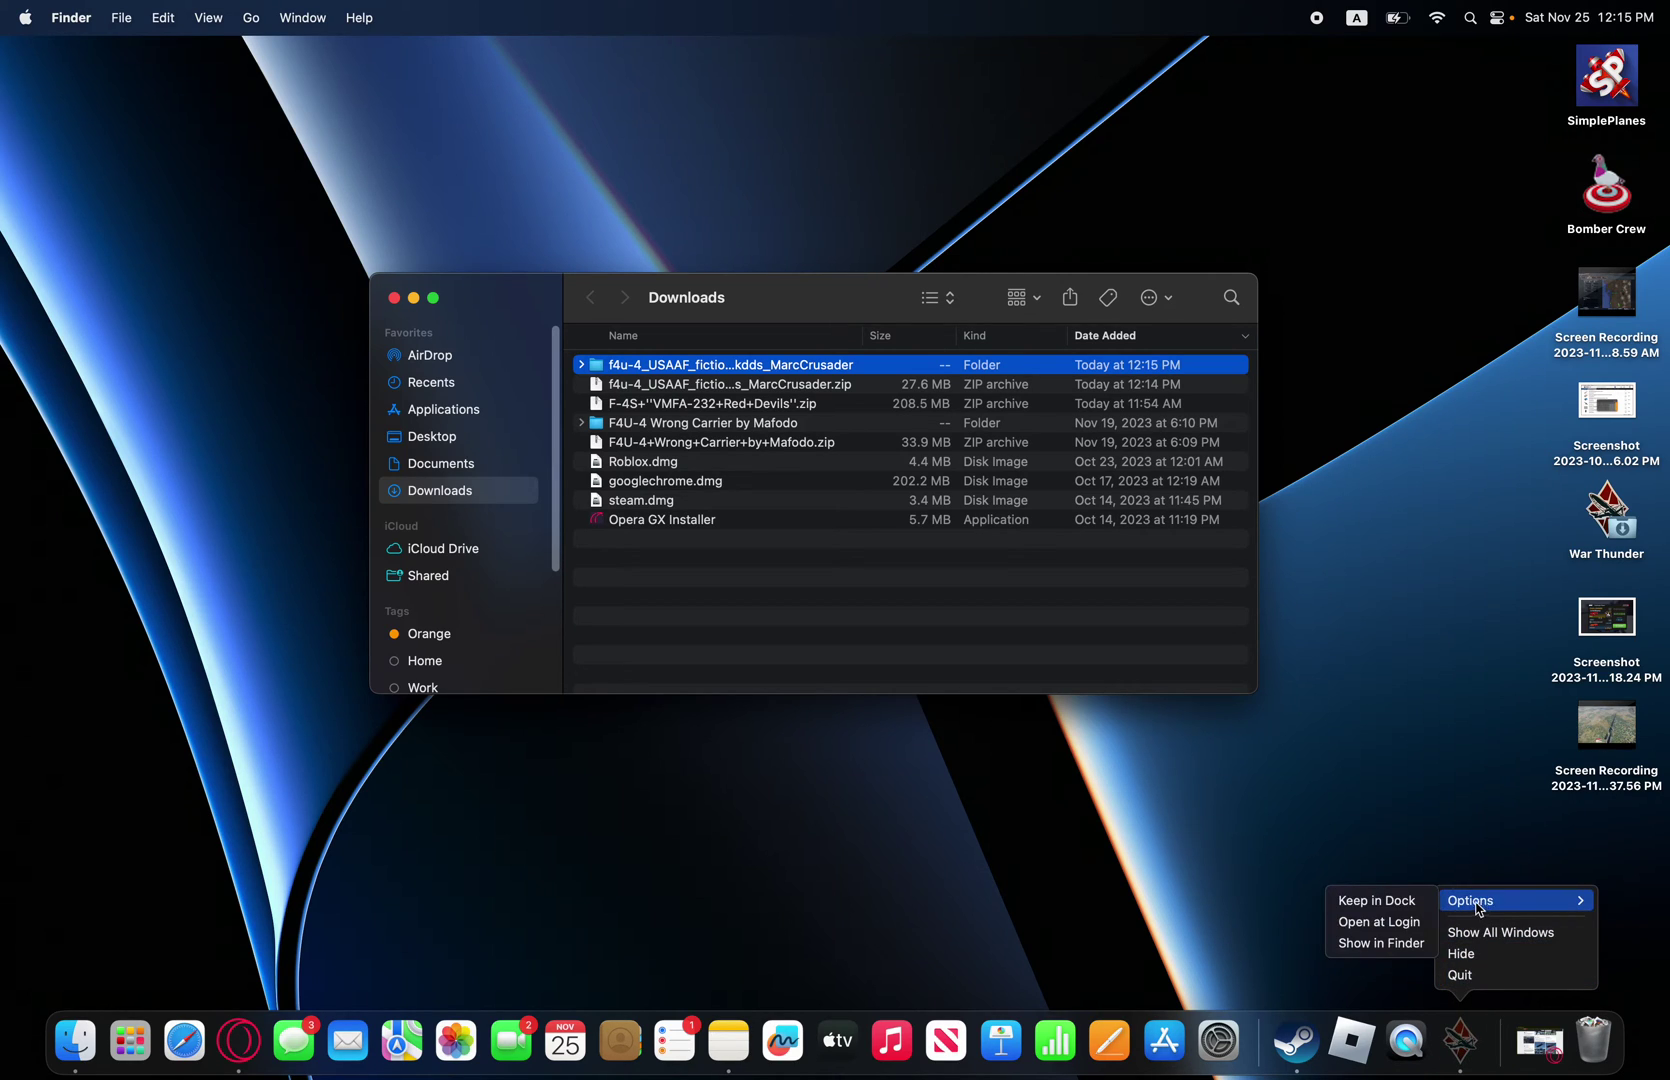
left_click(1385, 944)
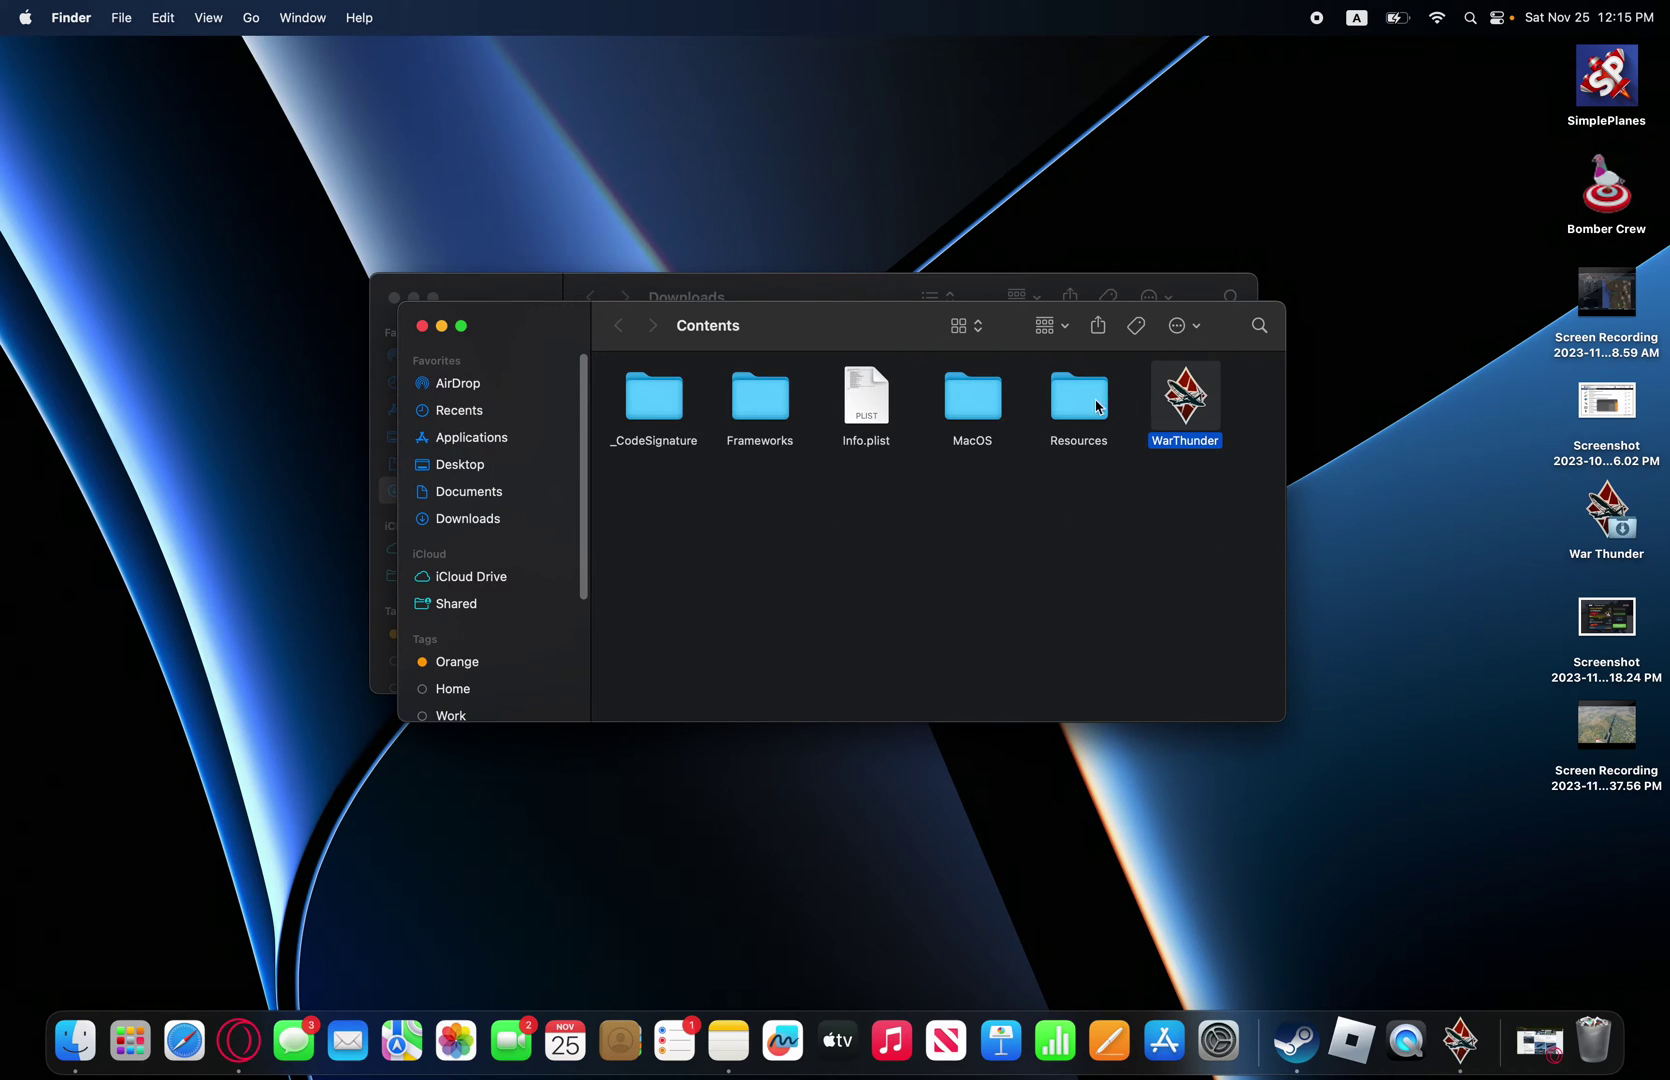
right_click(1183, 390)
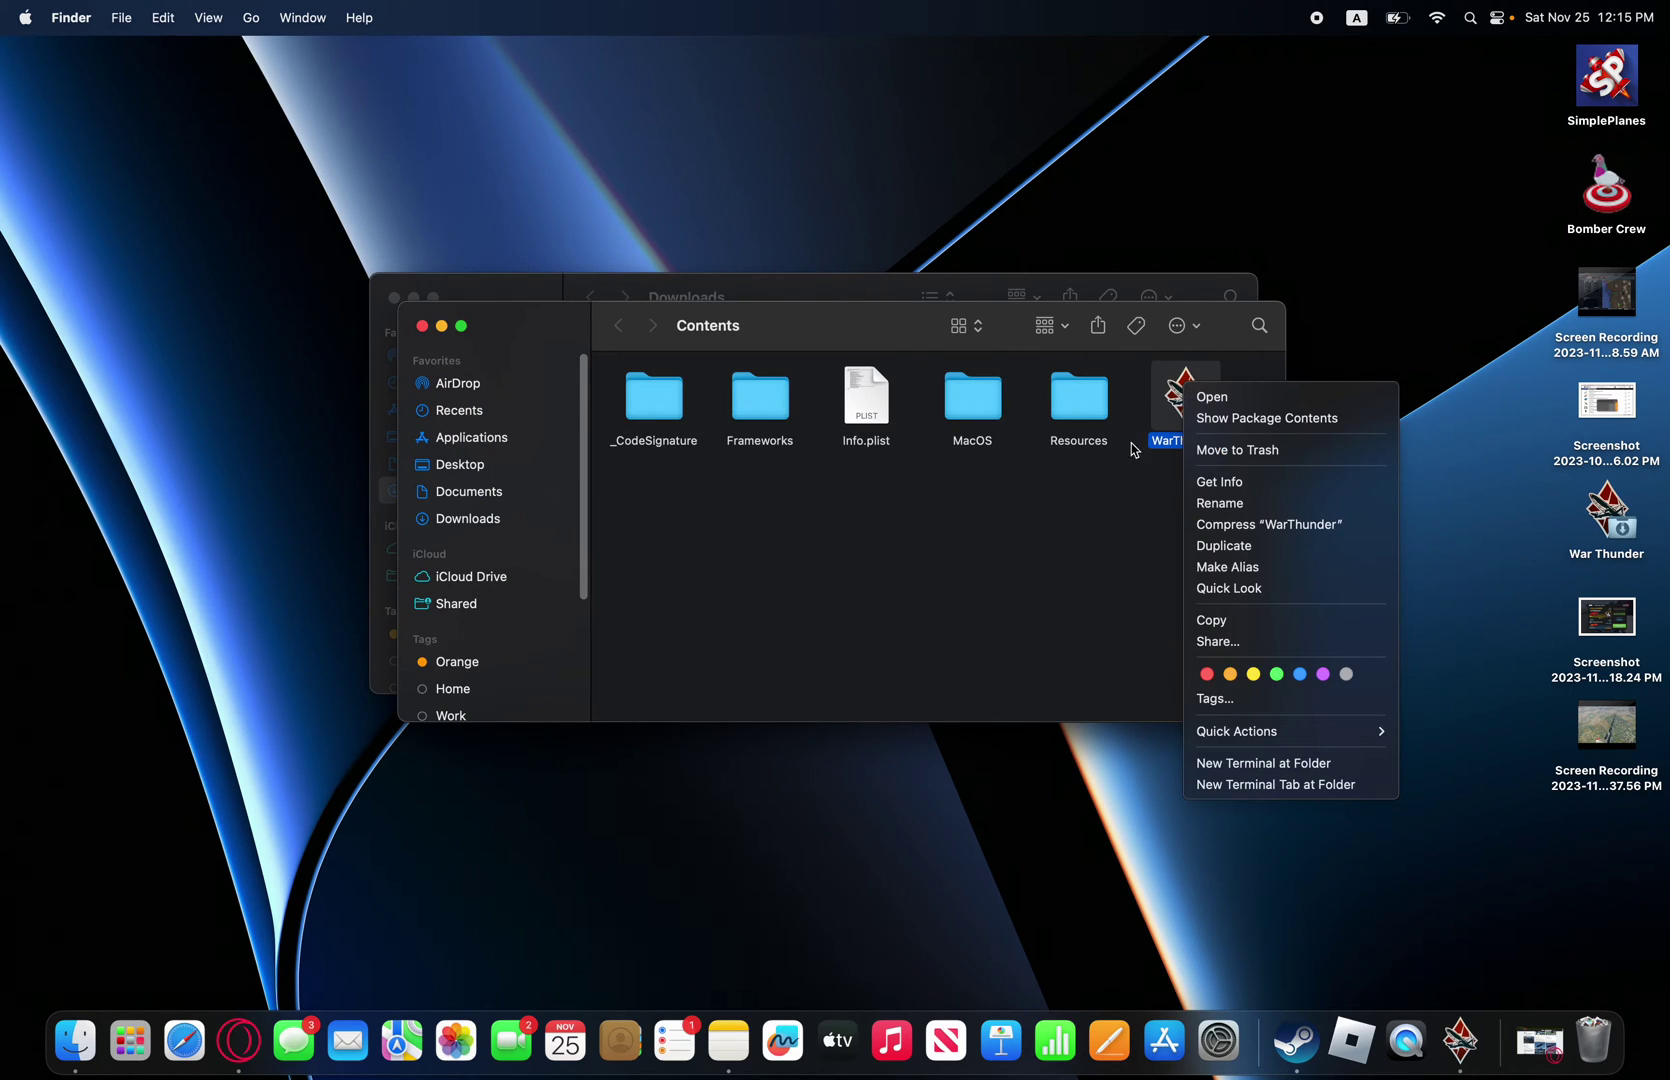
right_click(1143, 500)
right_click(1173, 398)
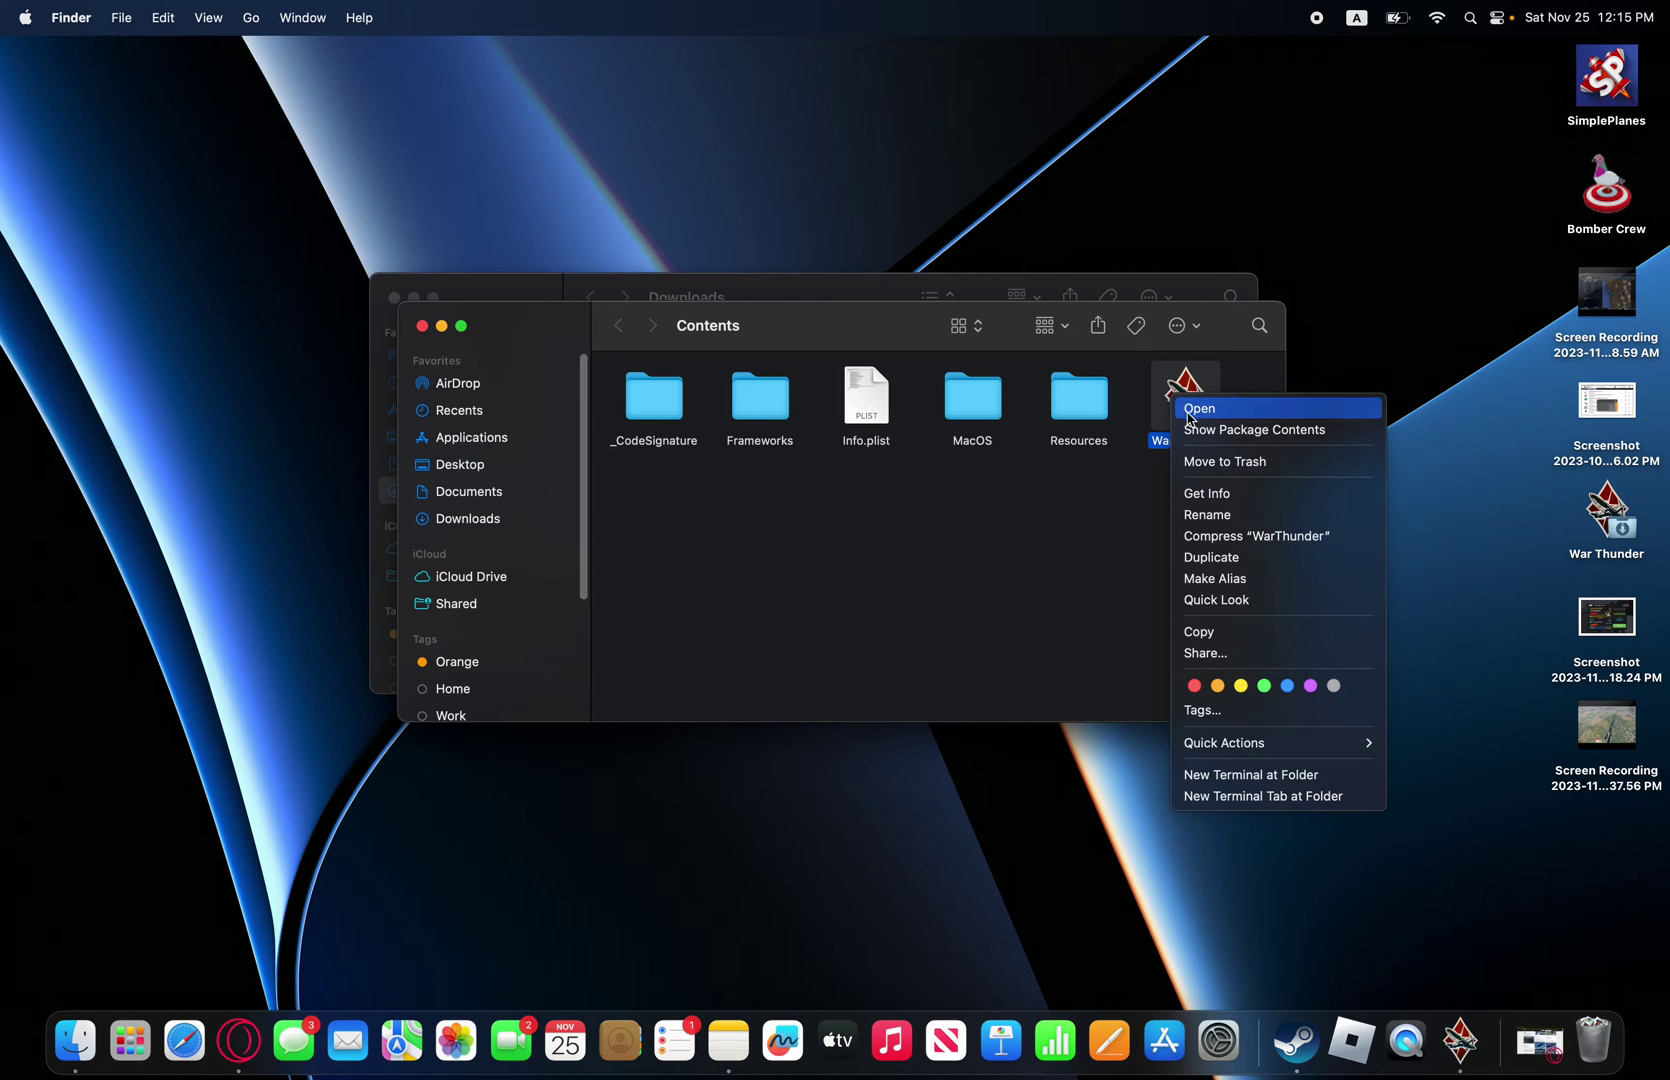
left_click(1234, 434)
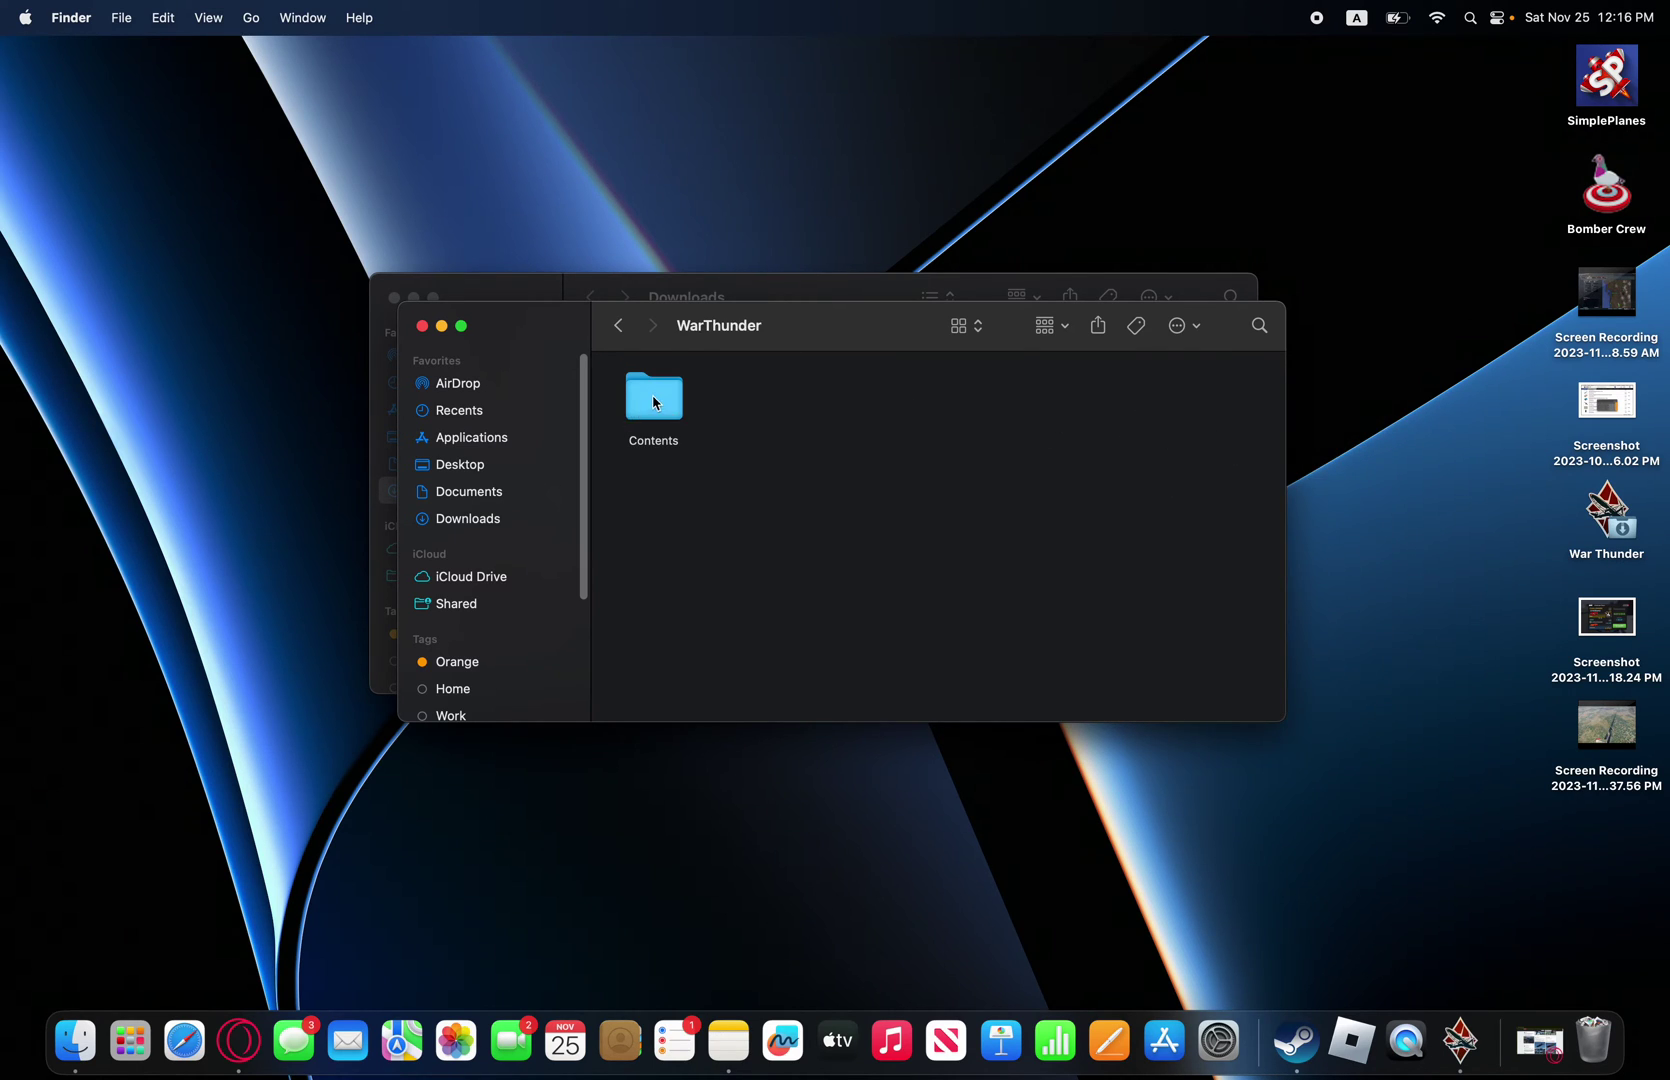
- Open the UserSkins folder inside the package's Contents, Resources and game folders
double_click(655, 400)
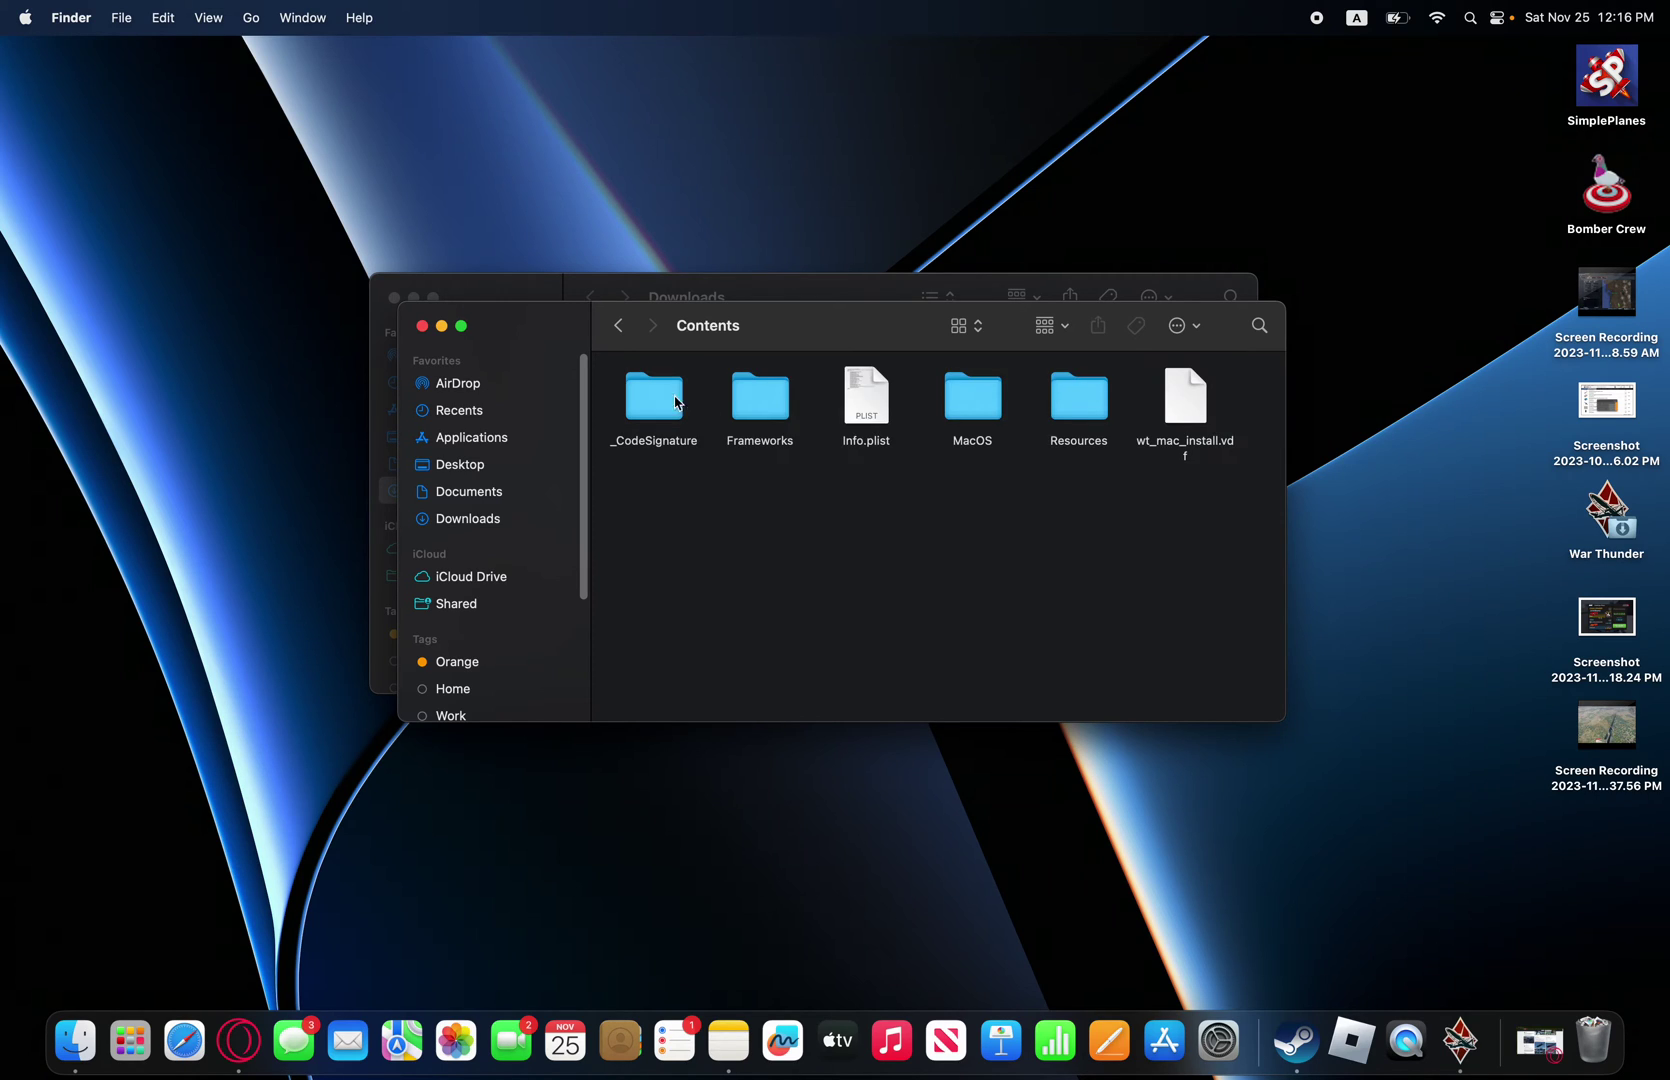
double_click(1080, 400)
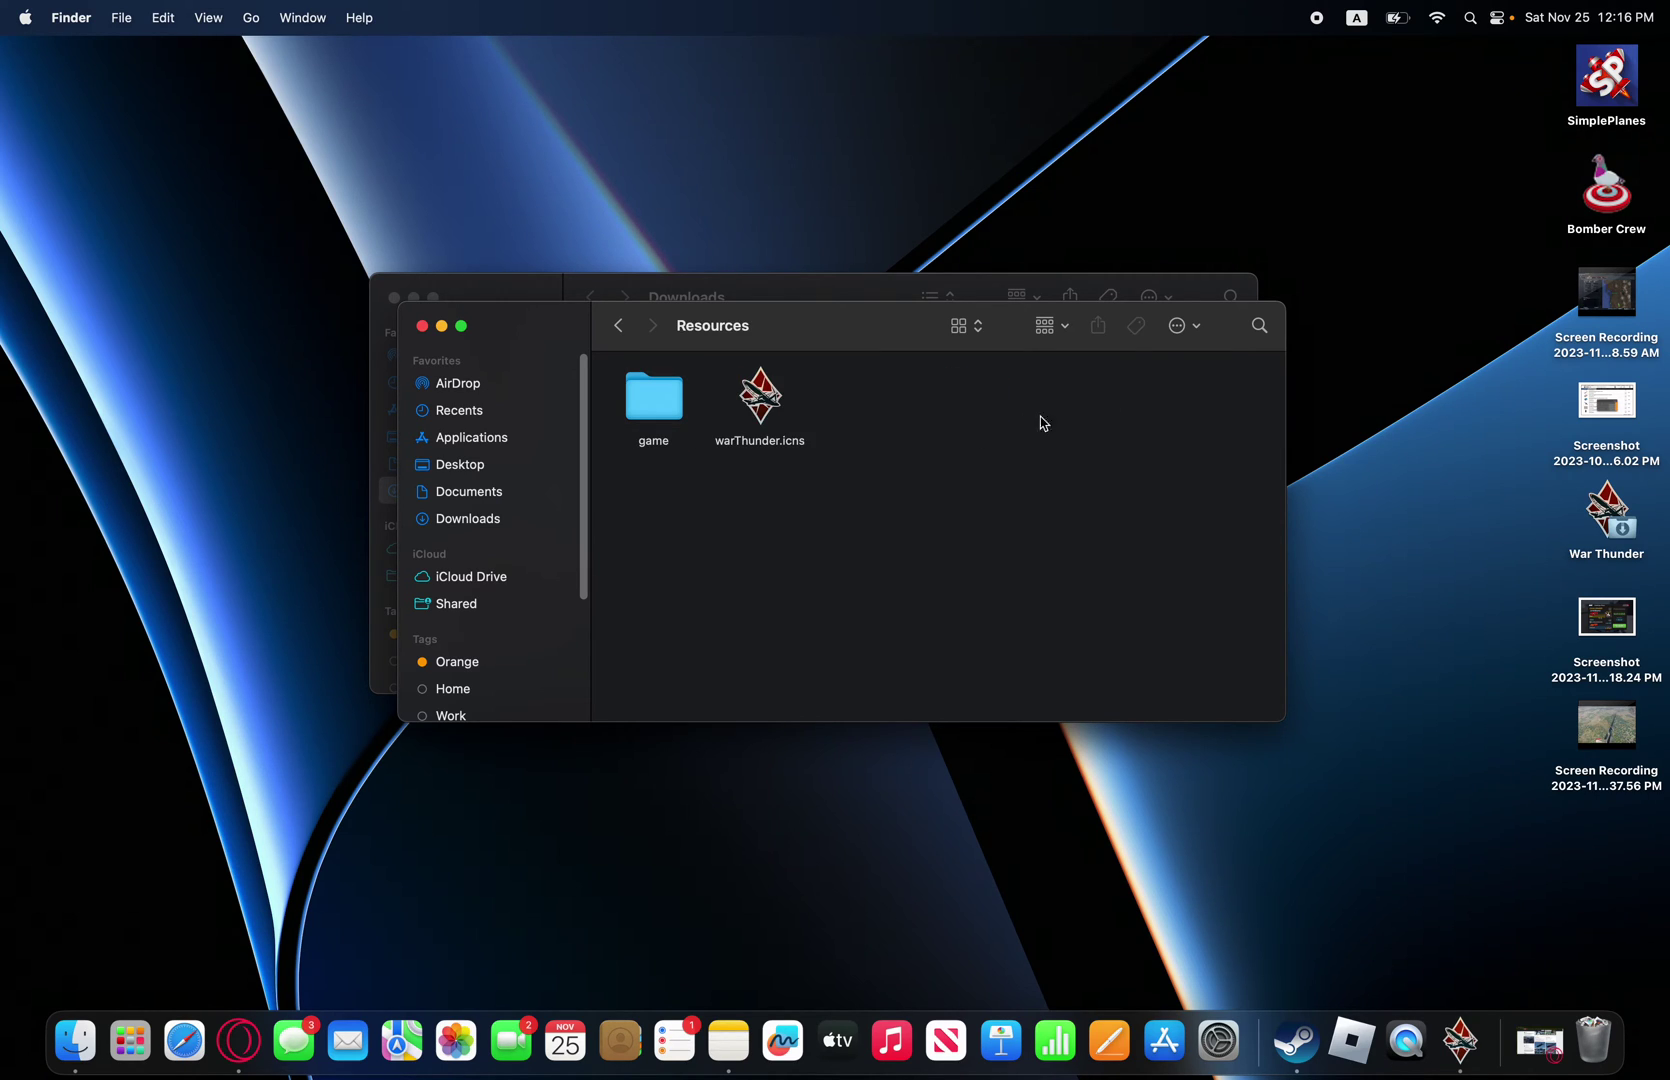
double_click(660, 402)
scroll(972, 543, "up", 5)
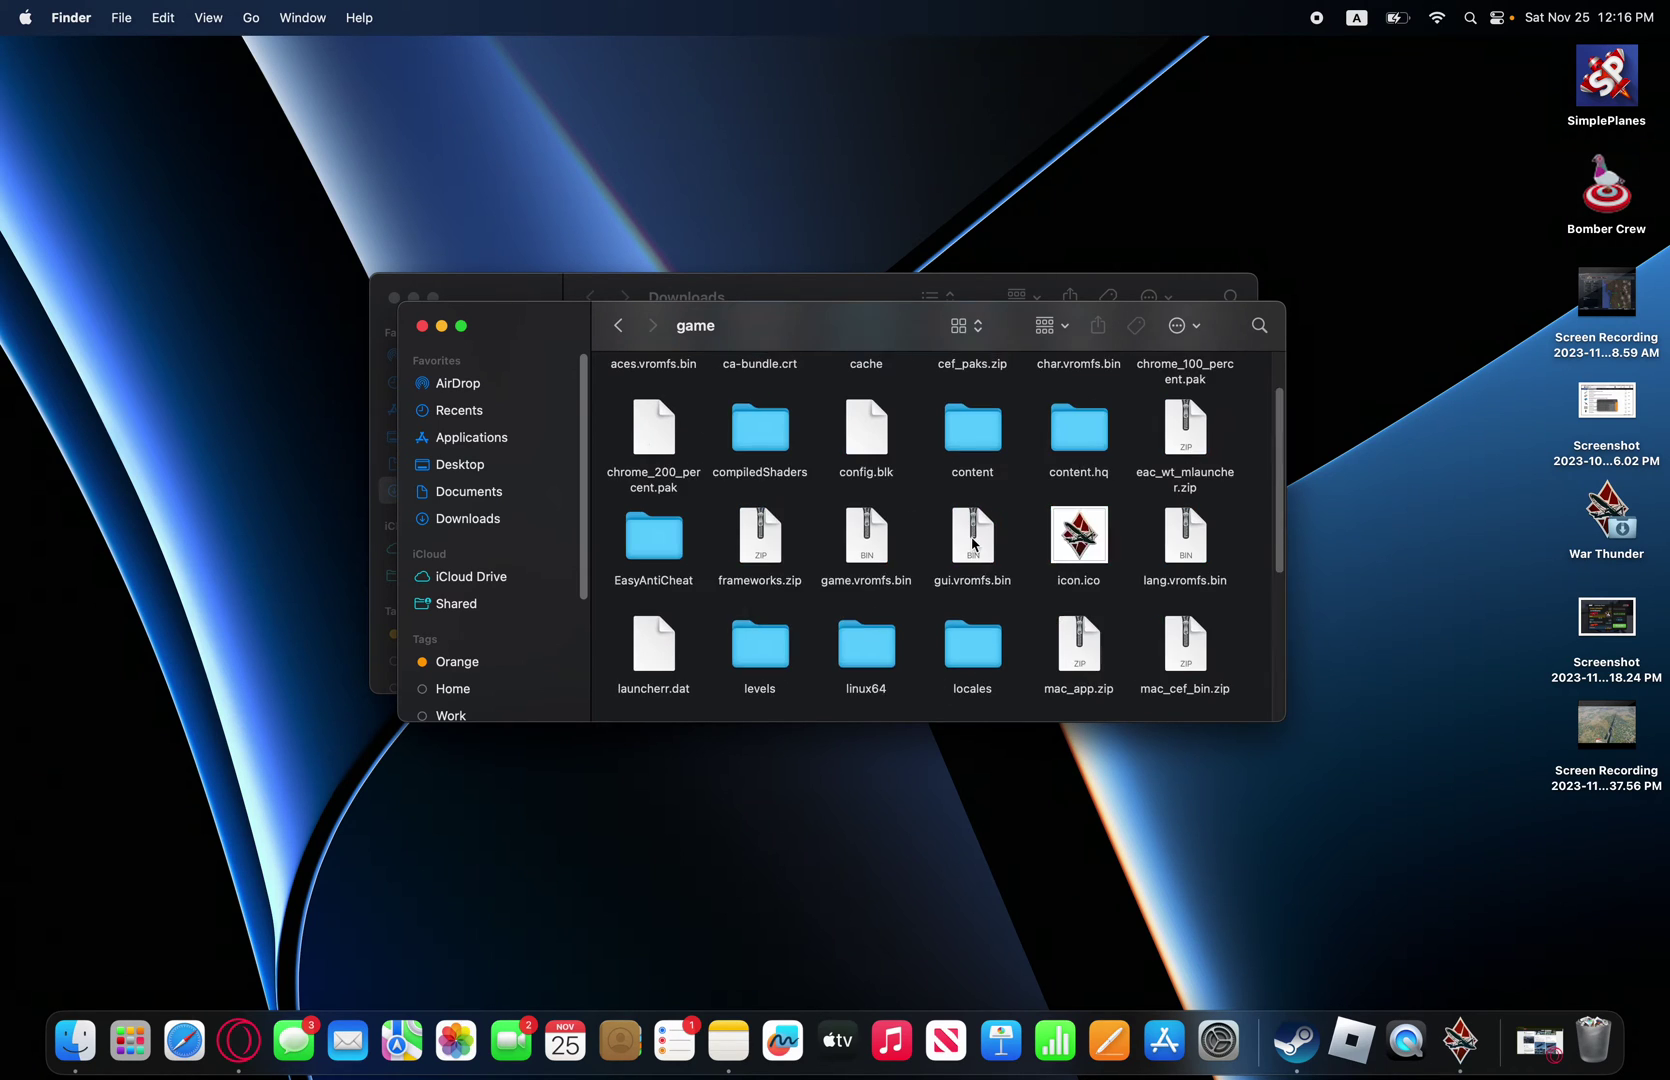
scroll(972, 543, "down", 3)
scroll(972, 540, "down", 3)
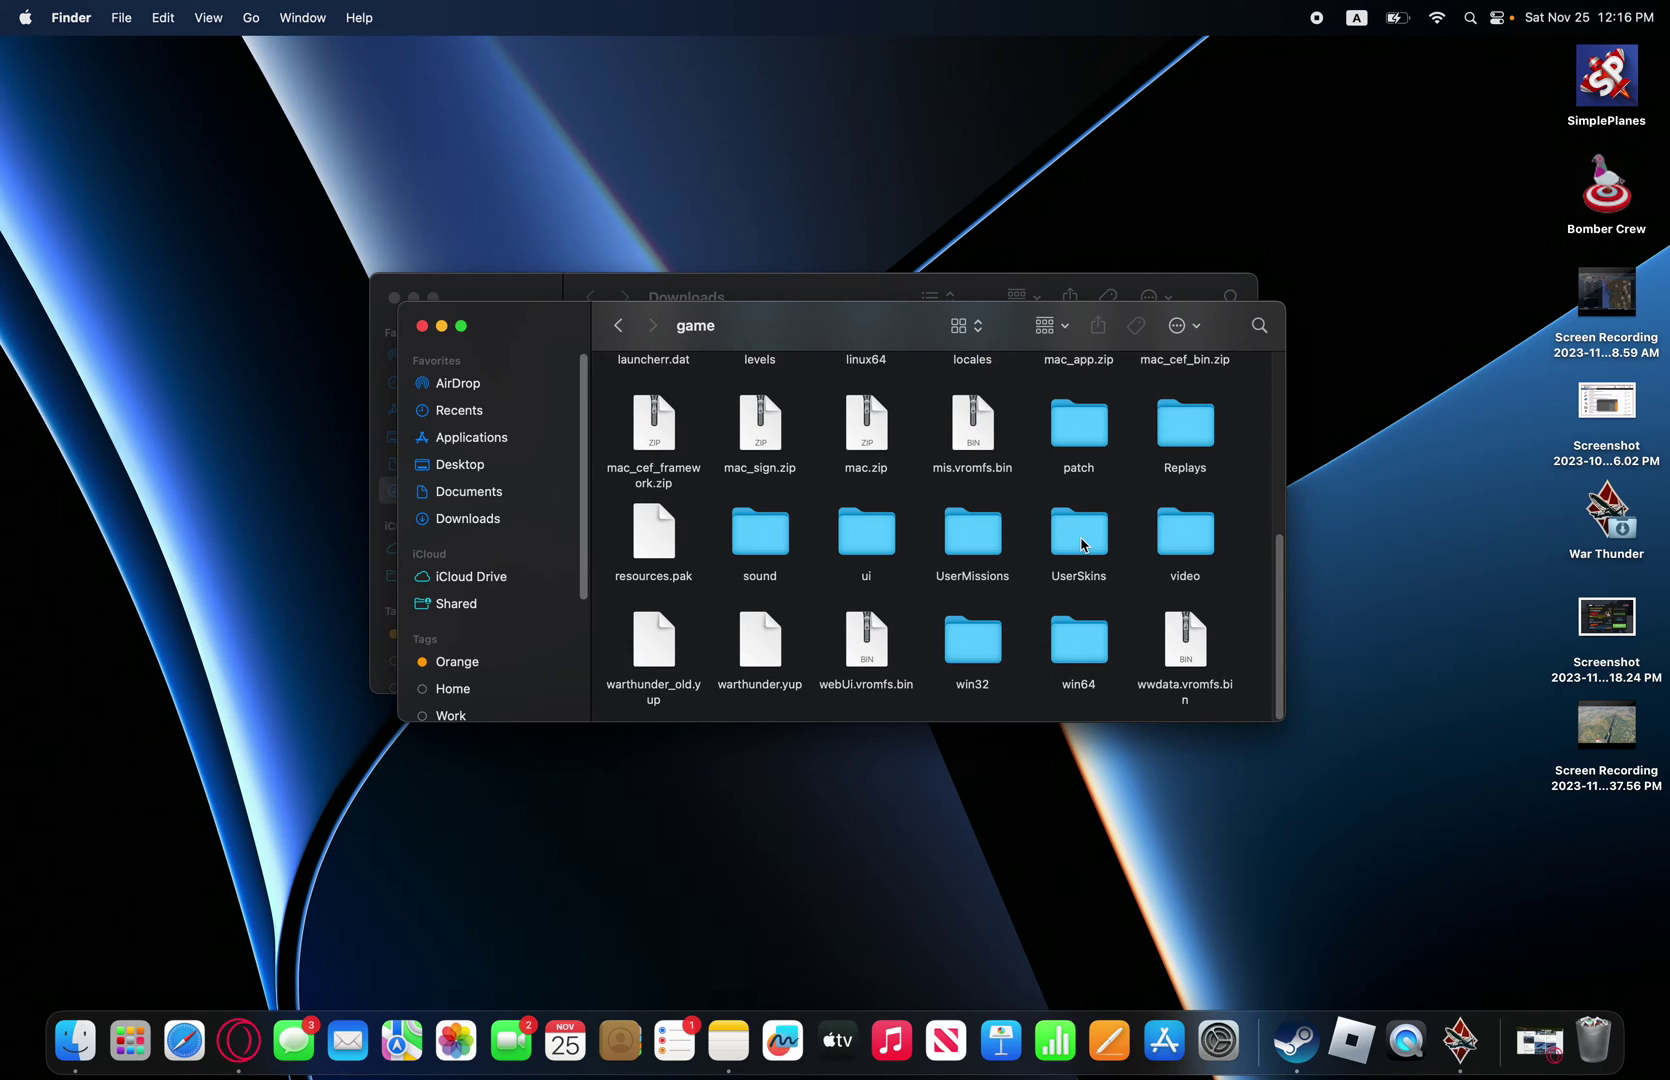
double_click(1080, 535)
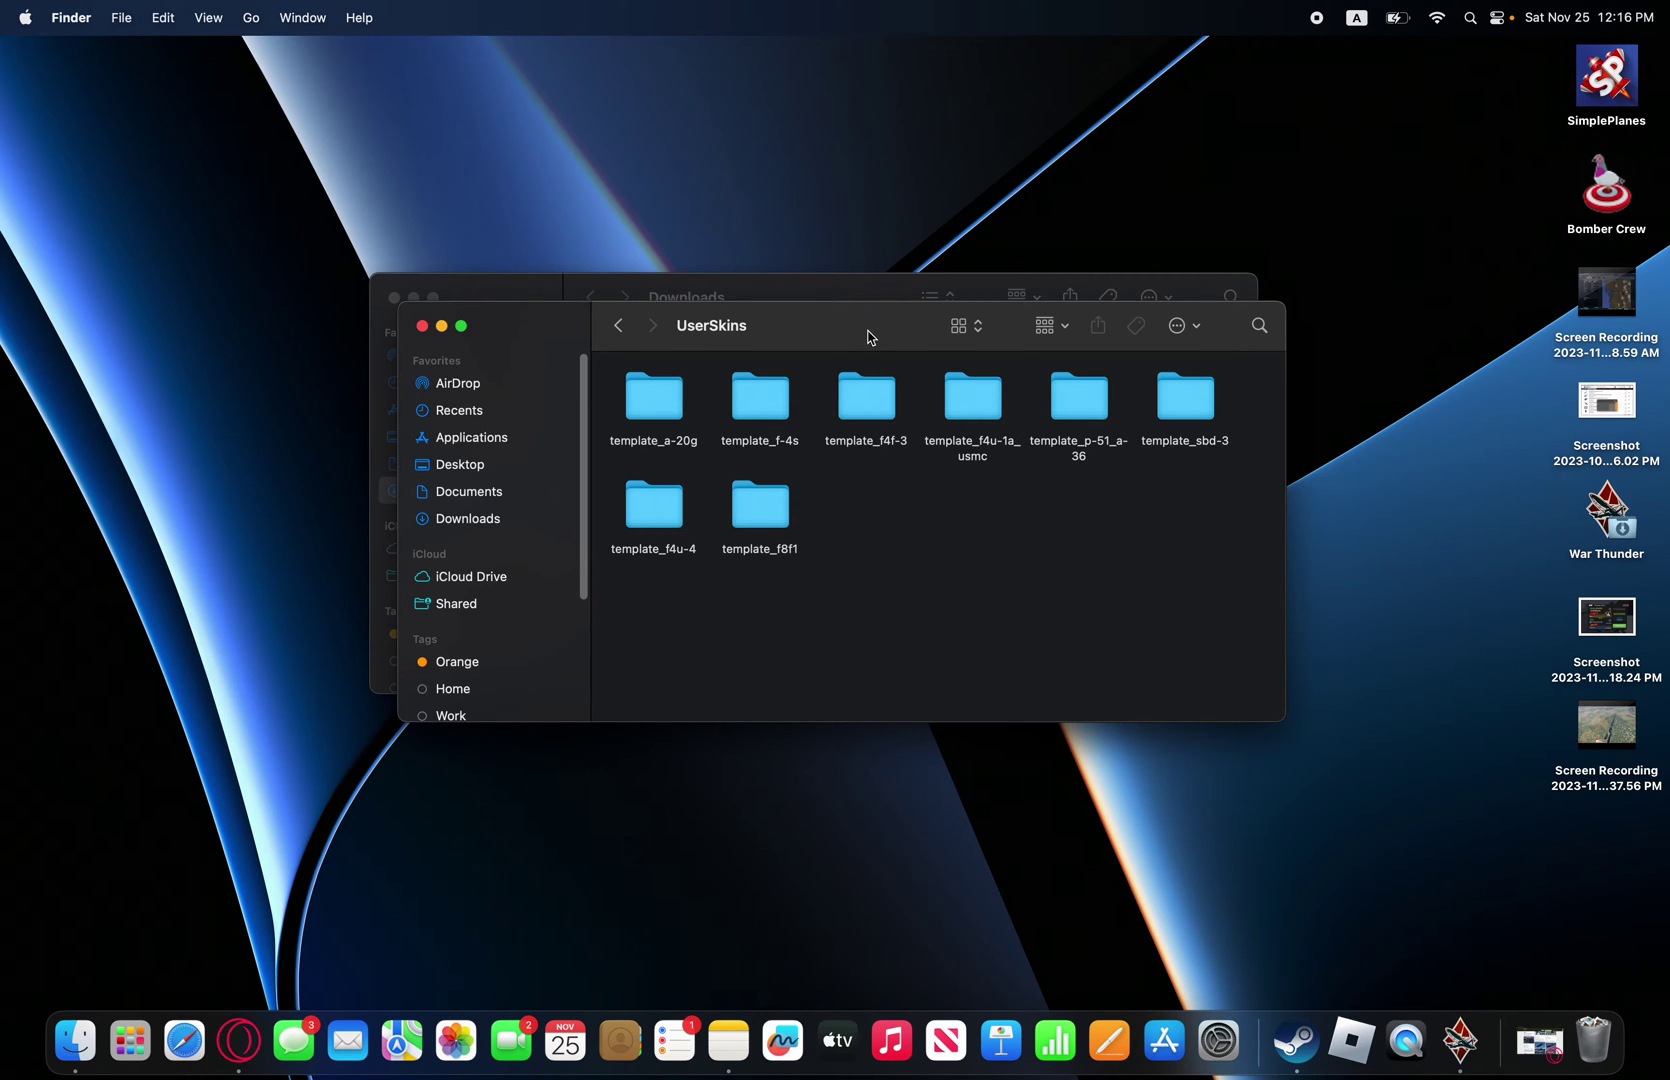
- Move the extracted F4U-4 USAAF skin folder from Downloads into template_f4u-4 within UserSkins, and close the Finder window
left_click_drag(871, 341, 895, 431)
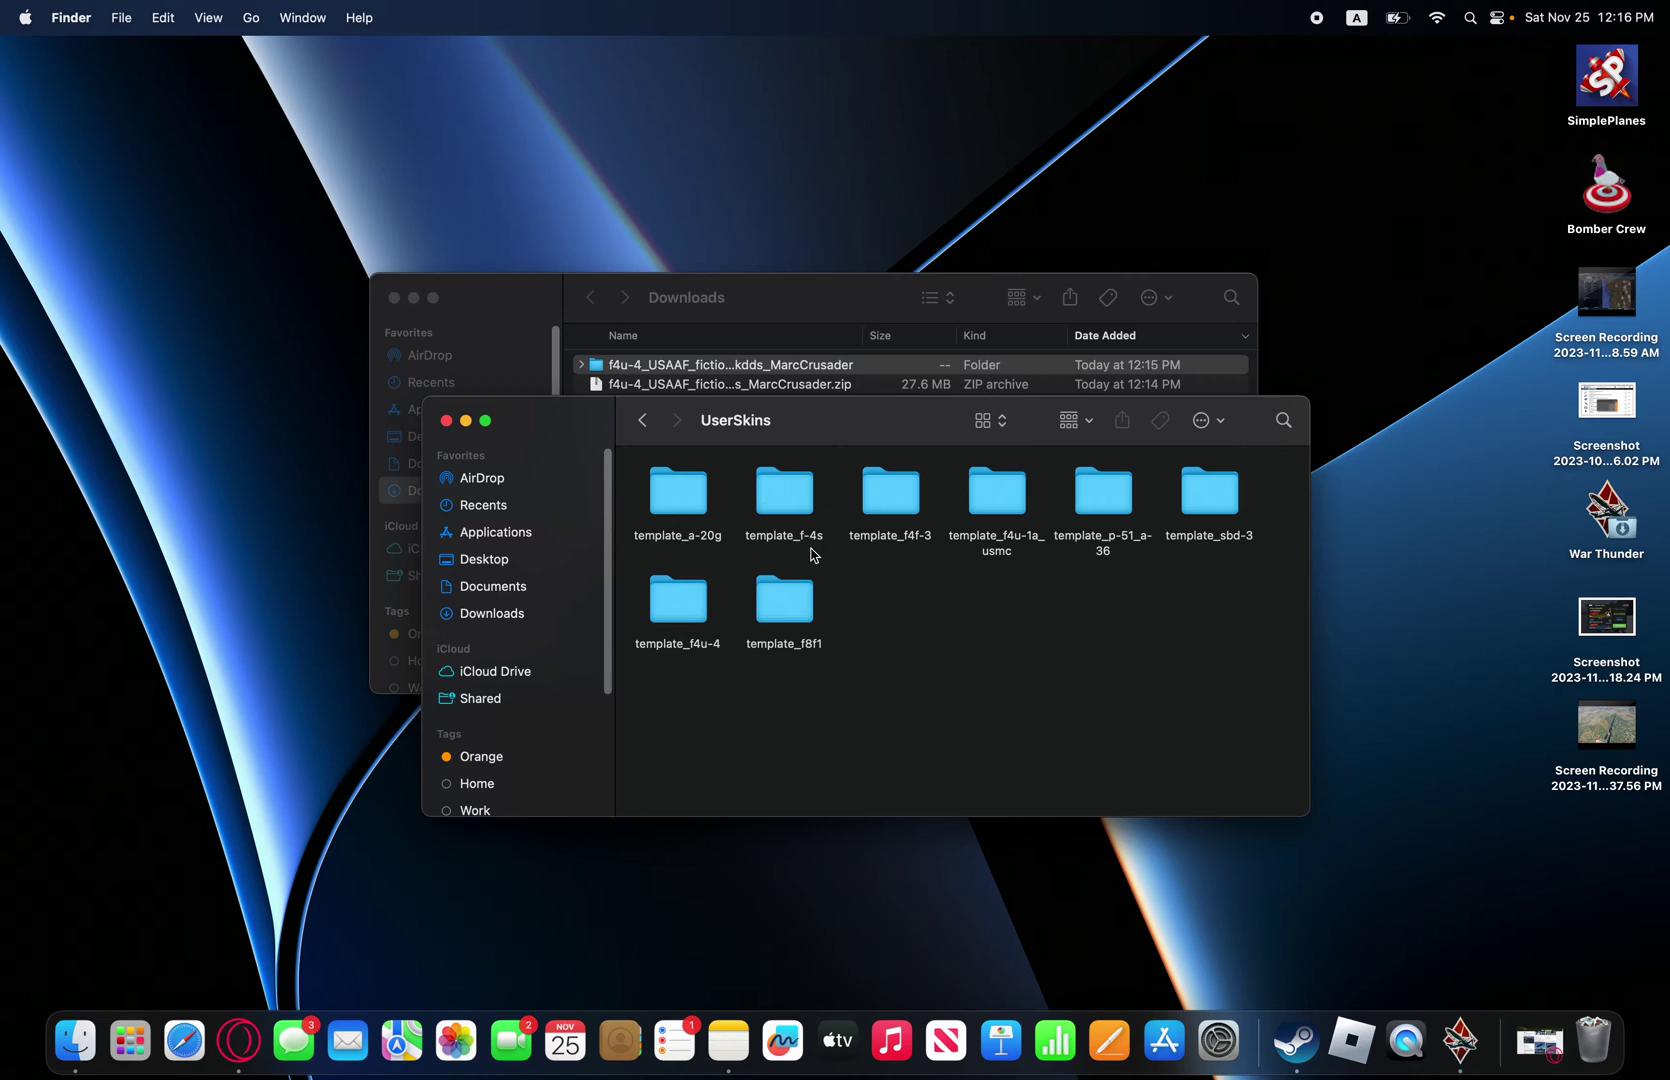
double_click(667, 612)
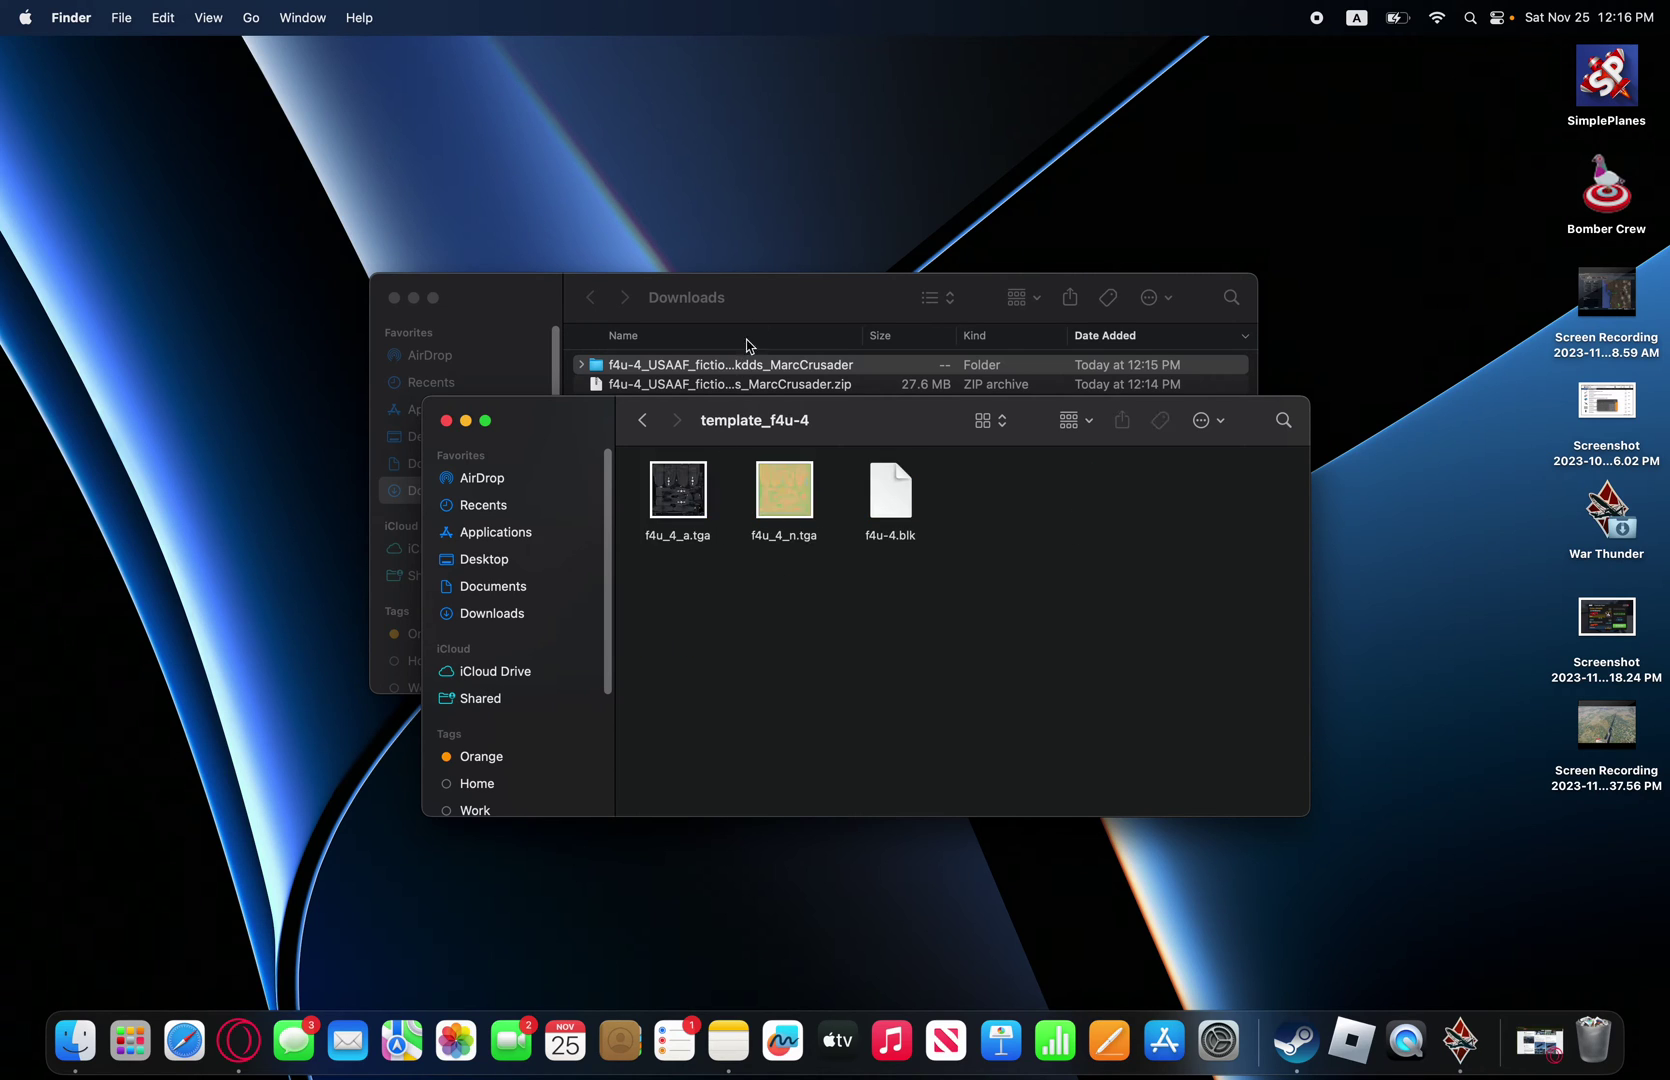
left_click(737, 303)
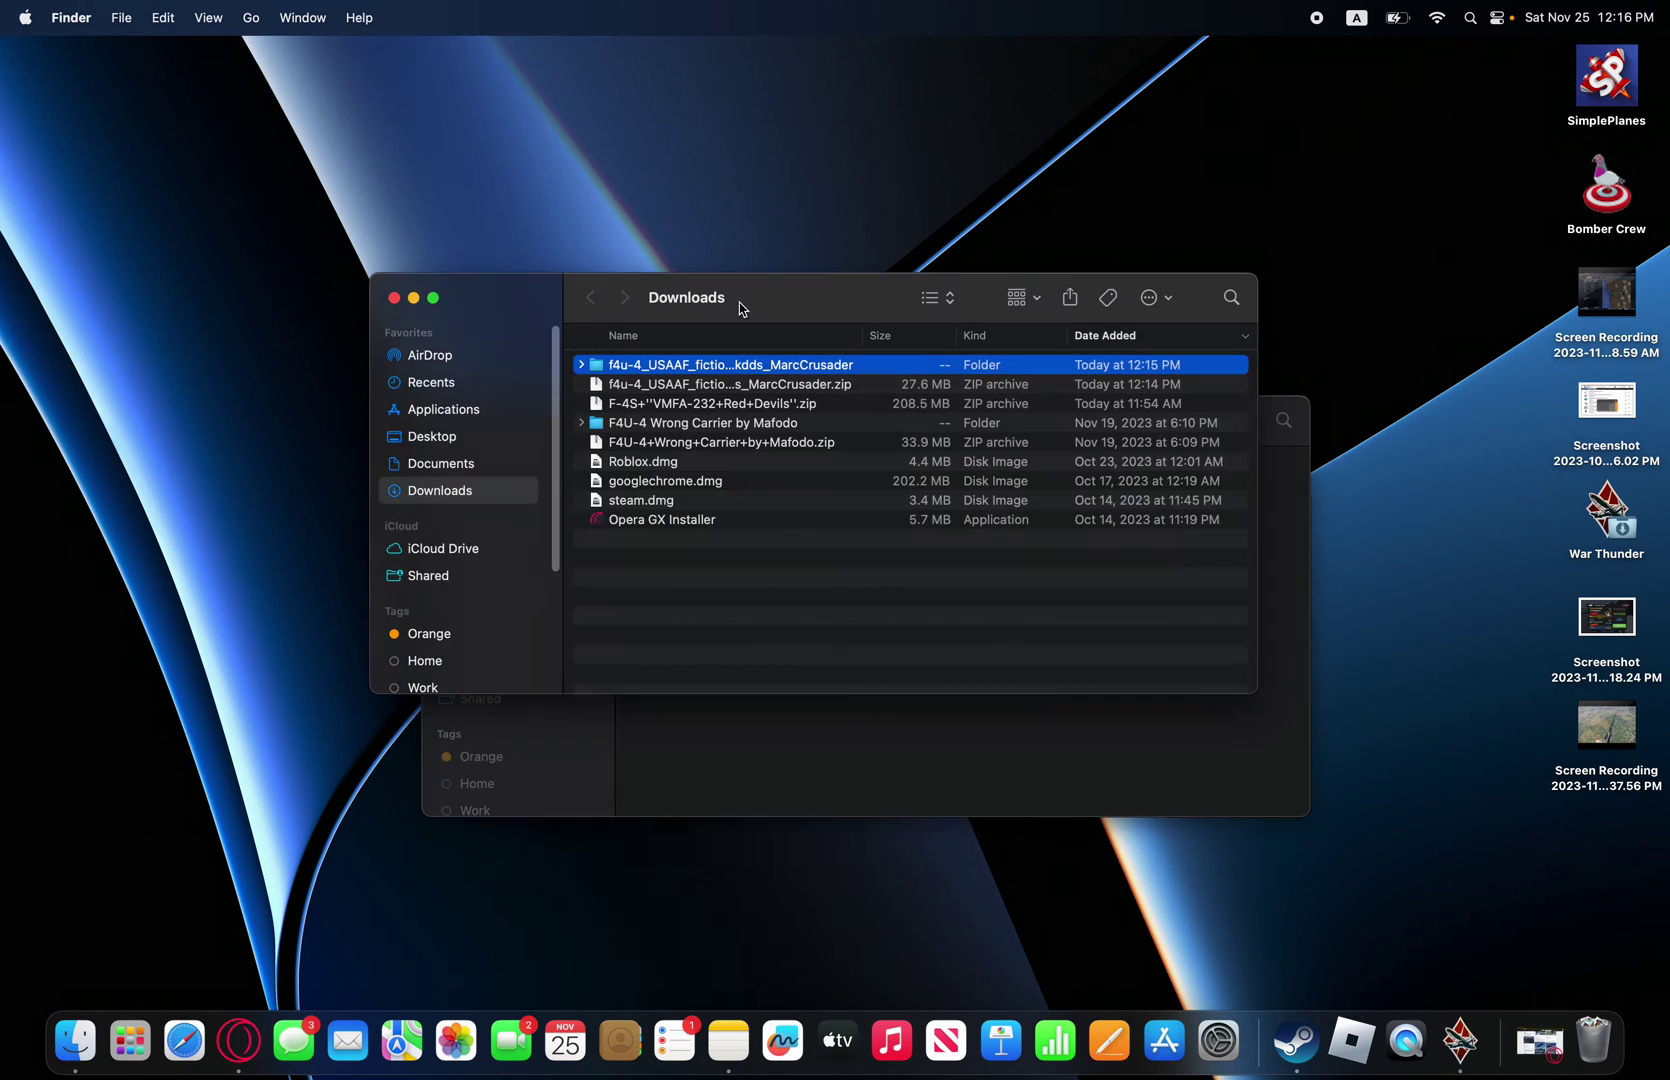
left_click_drag(698, 373, 842, 183)
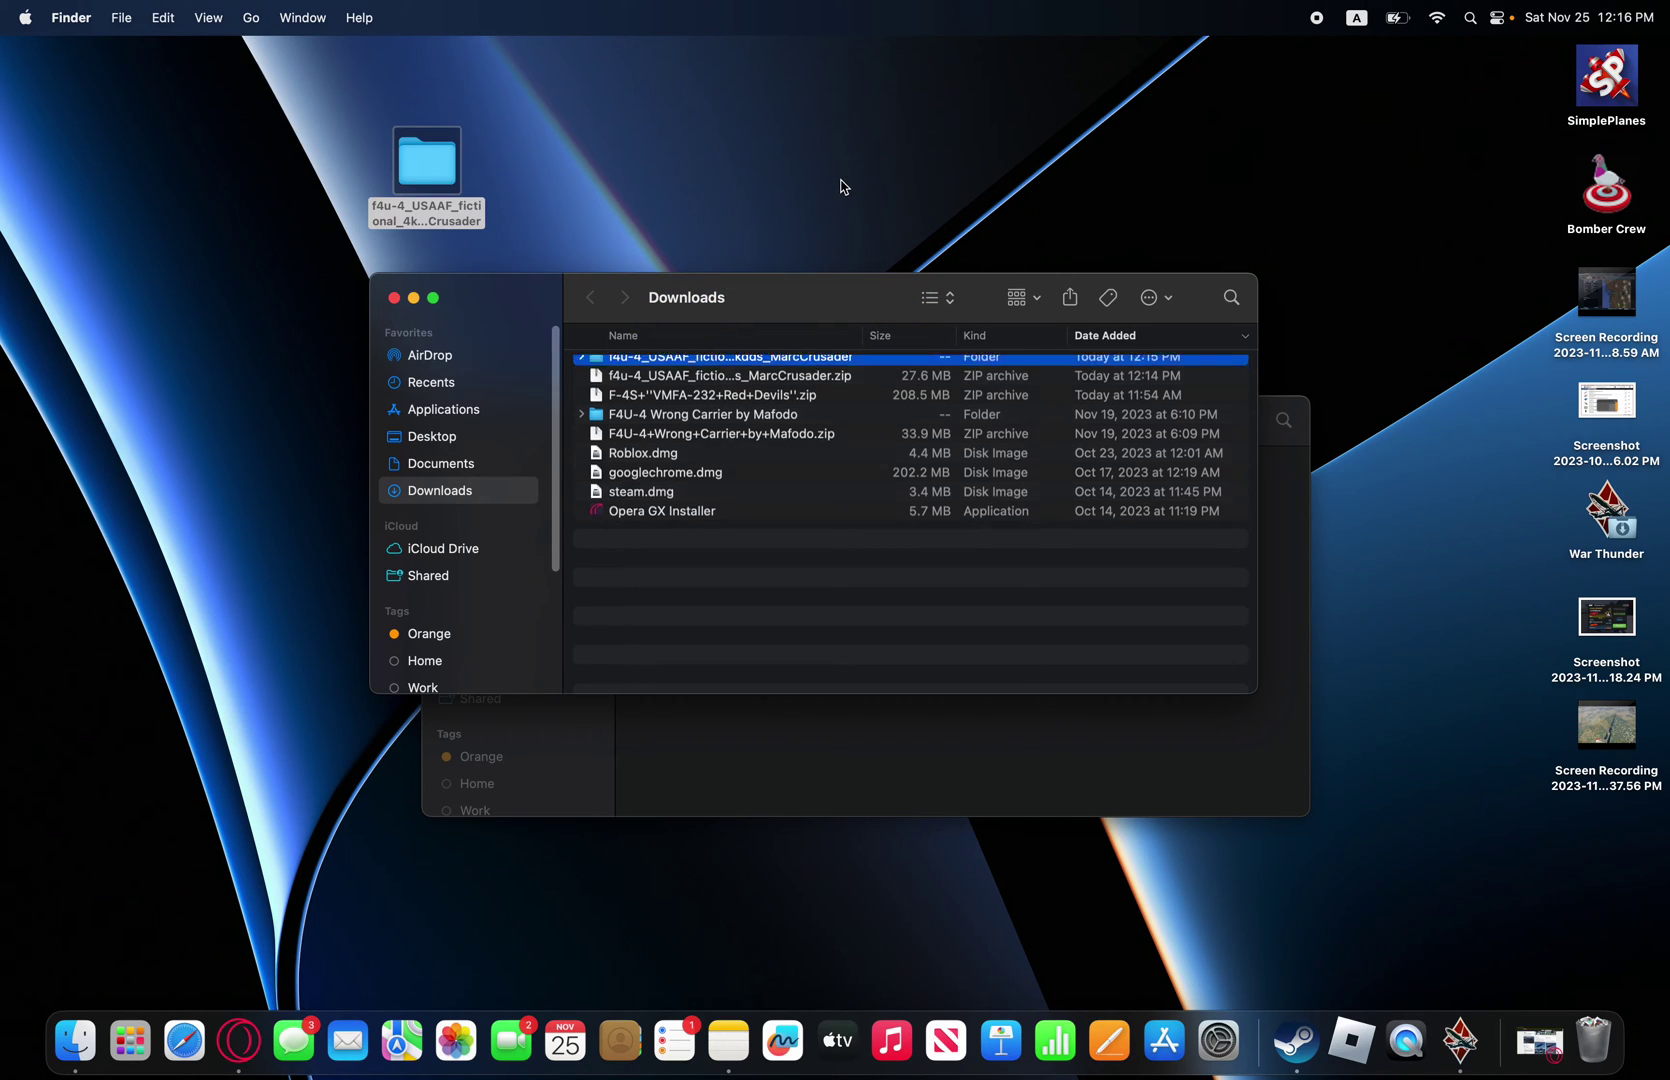
left_click(414, 298)
left_click_drag(427, 168, 1053, 516)
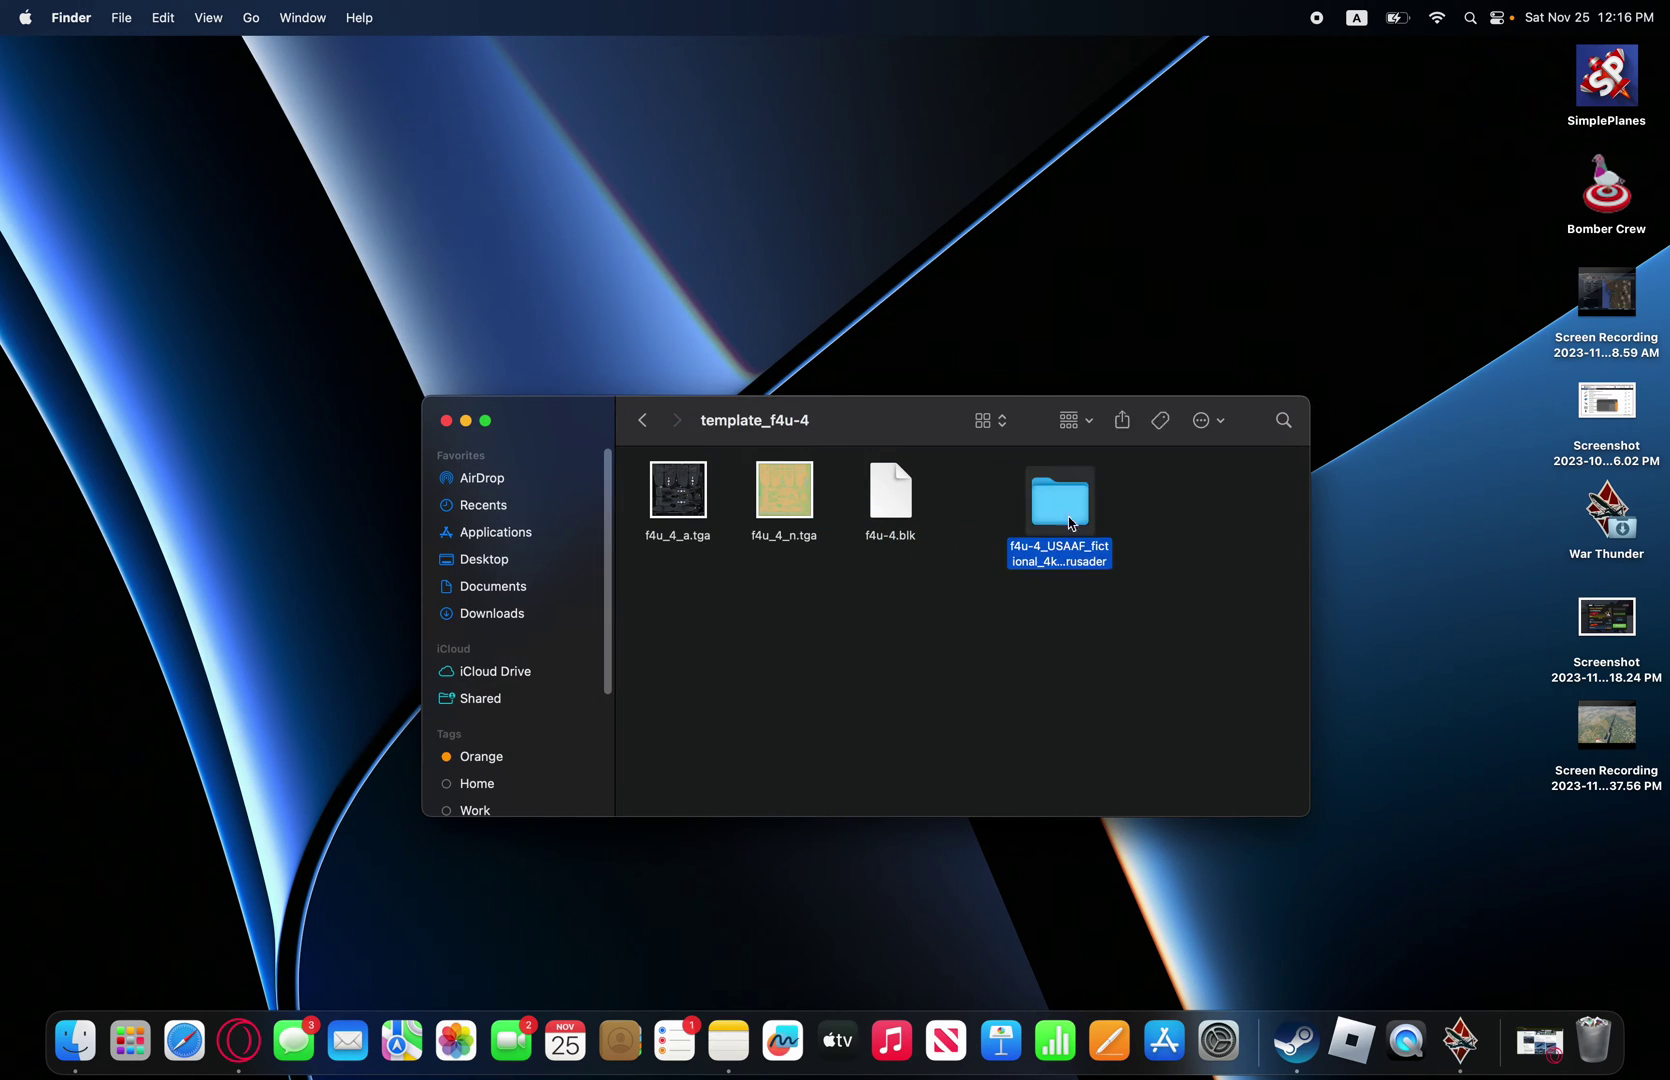
left_click(446, 421)
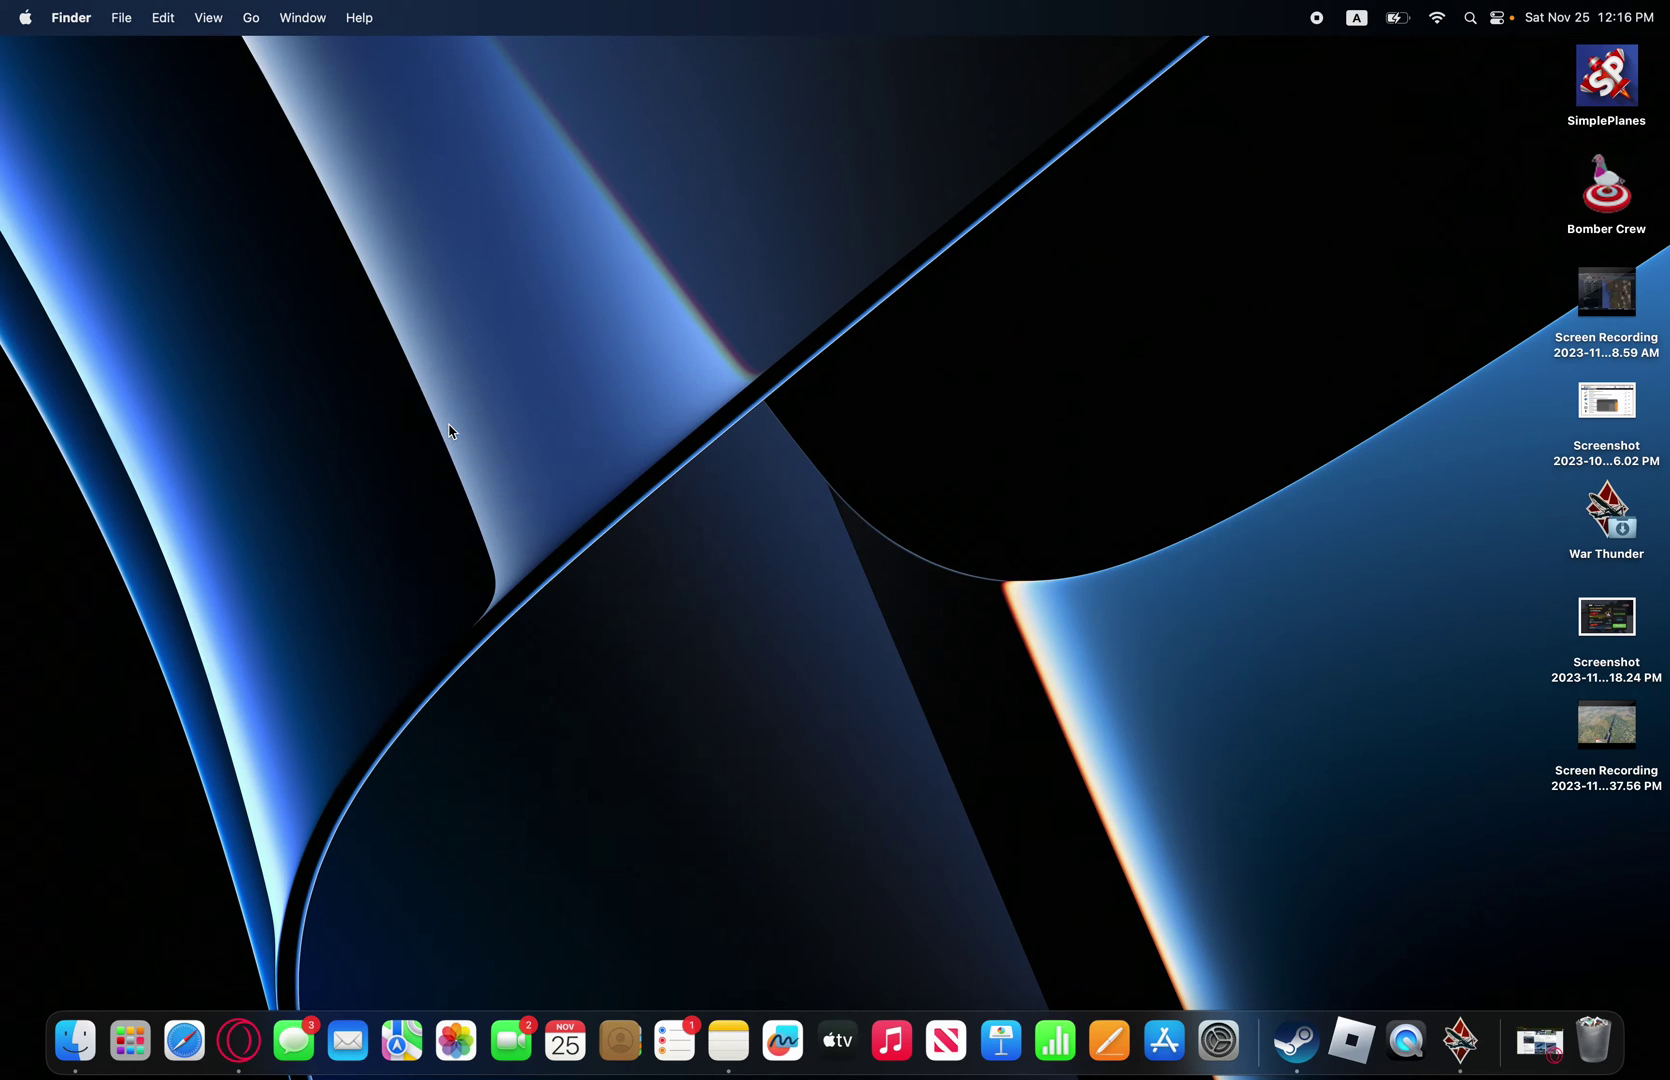
- Switch to War Thunder, apply the template_f4u-4/f4u-4_USAAF_fiction user skin in the F4U-4's customization, and inspect the aircraft from the side
left_click(1460, 1040)
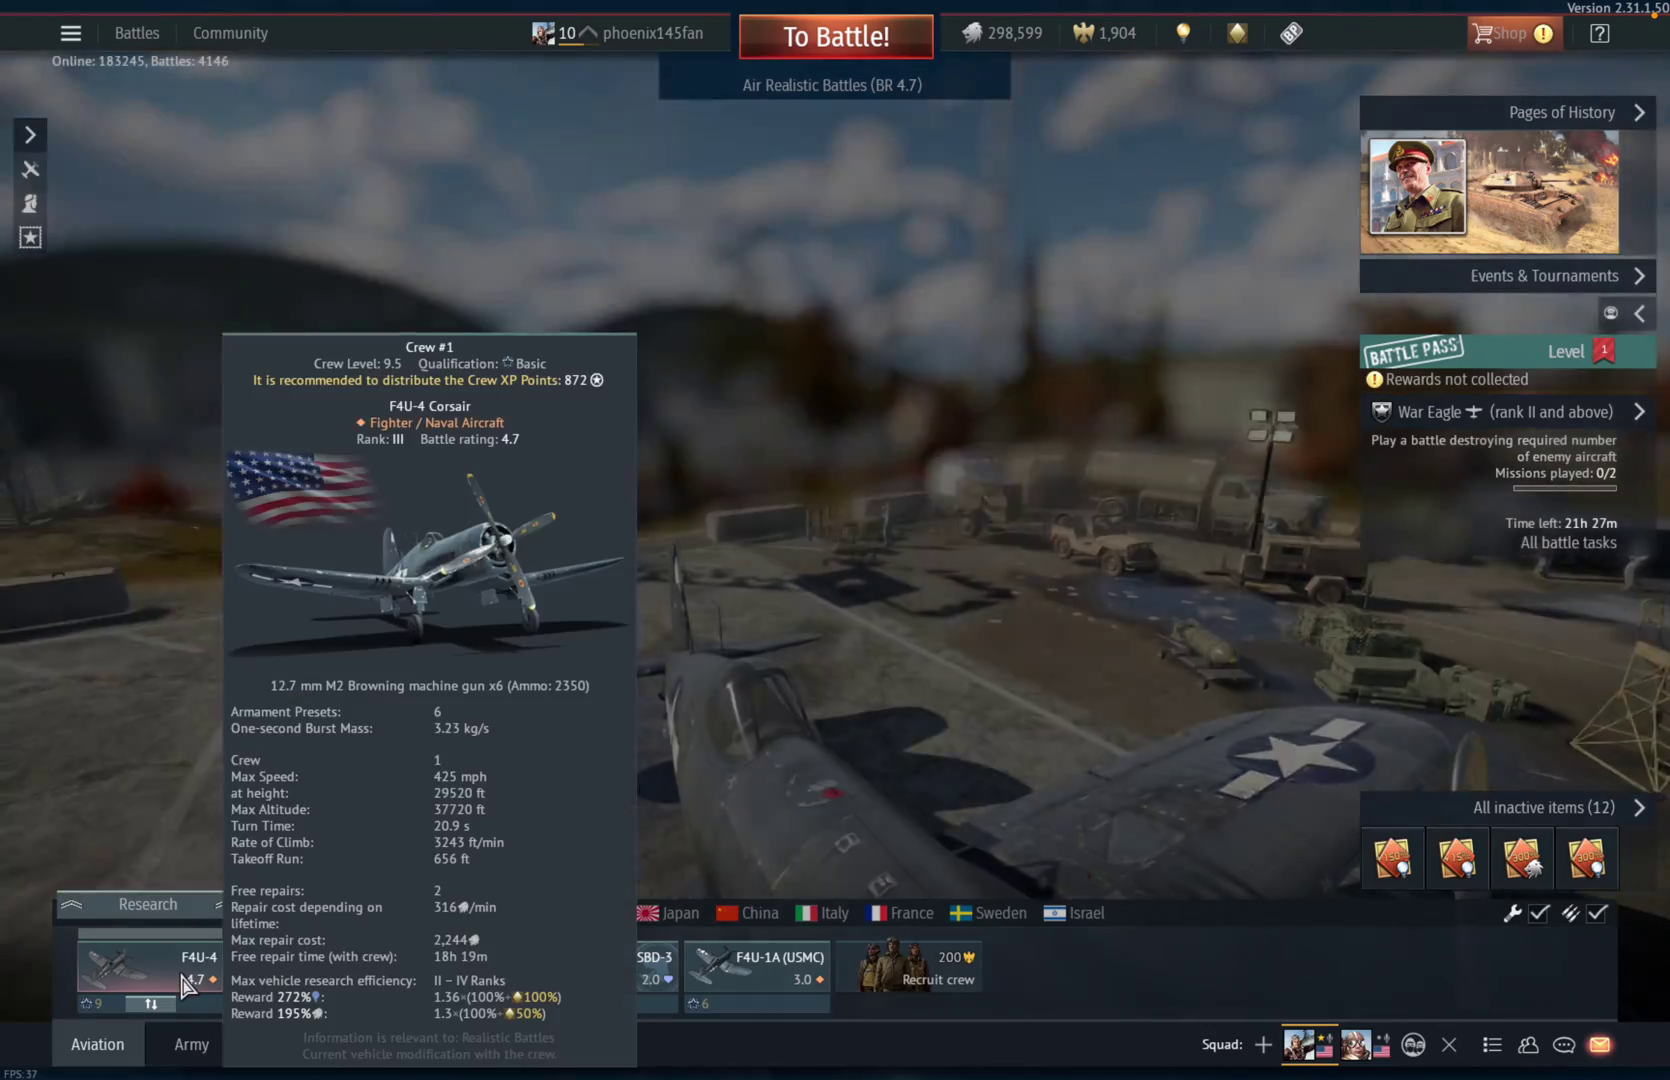
left_click(183, 987)
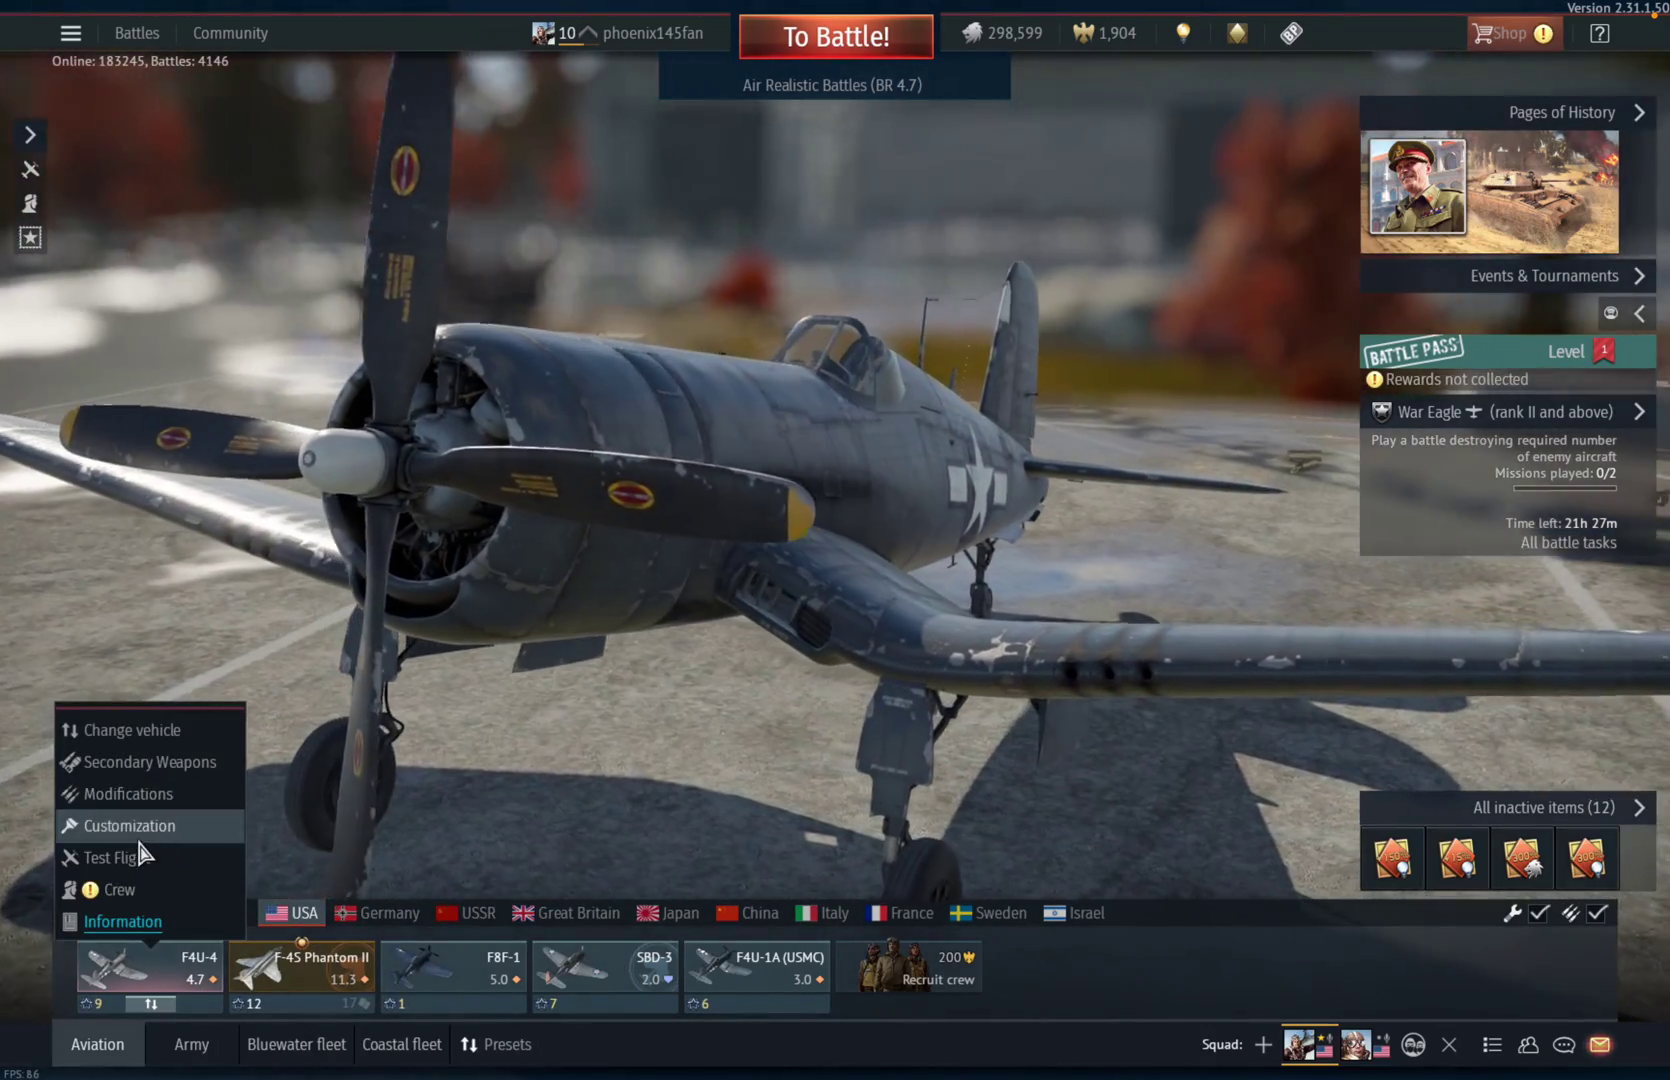
left_click(134, 853)
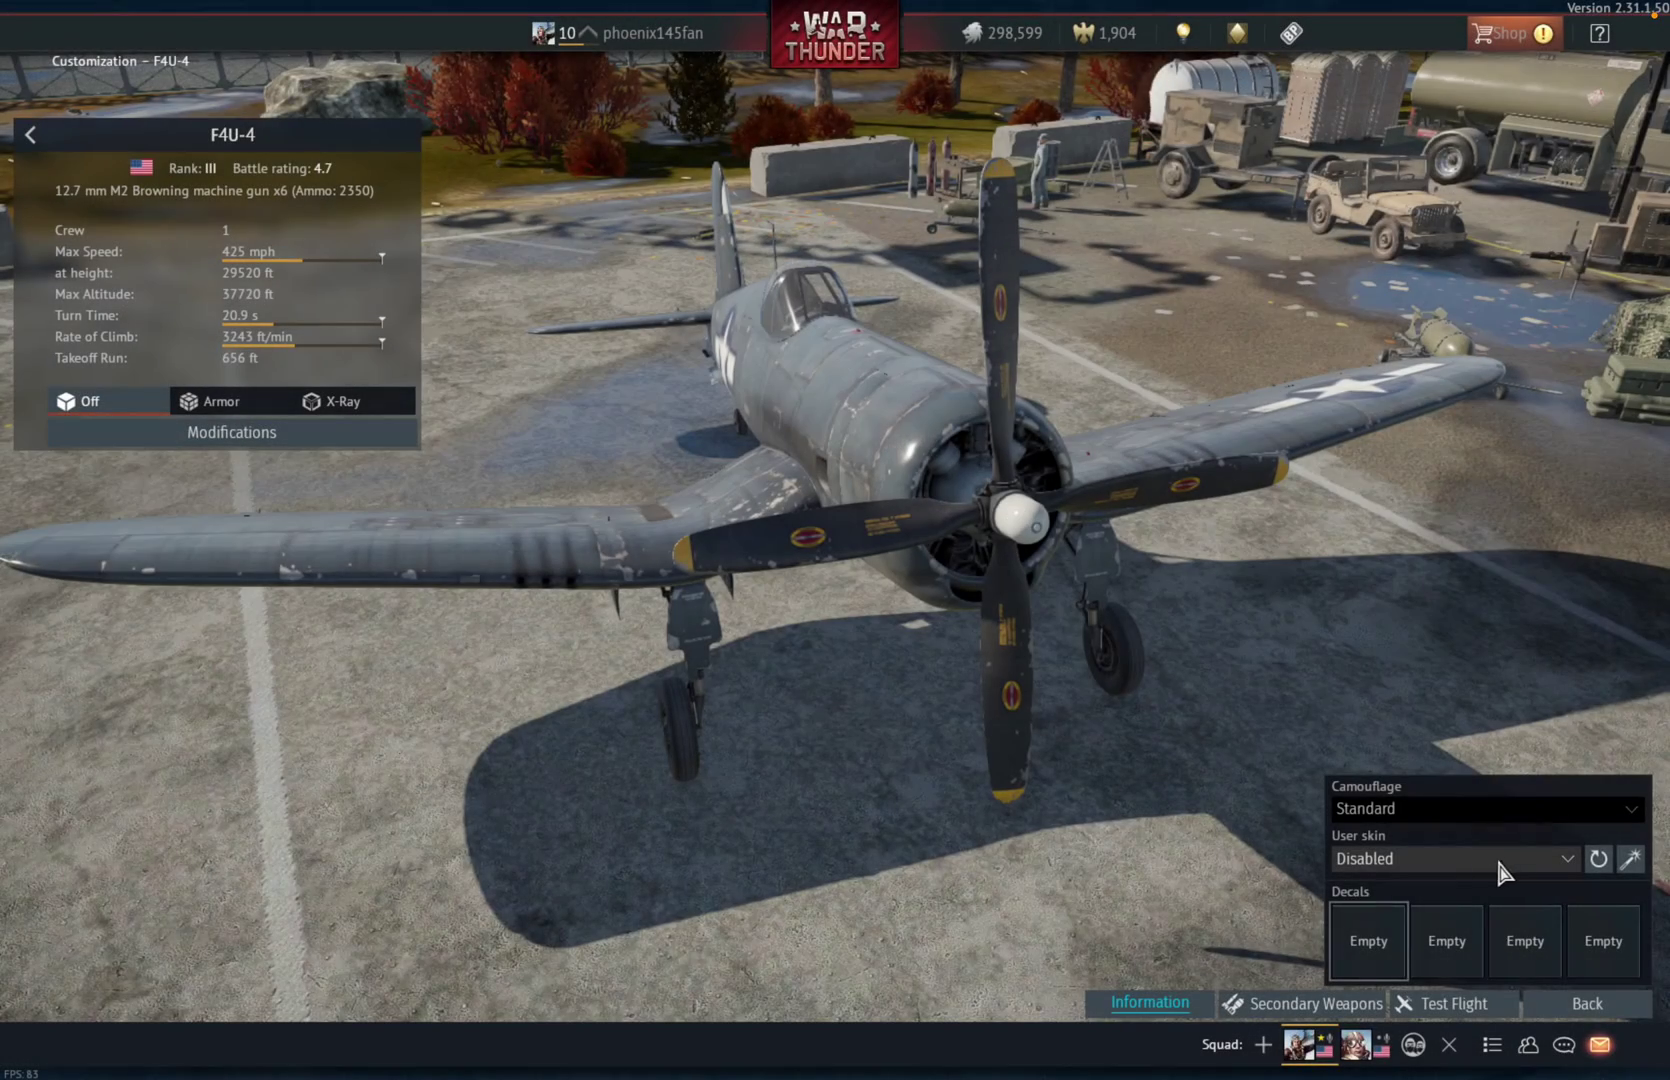
left_click(1563, 862)
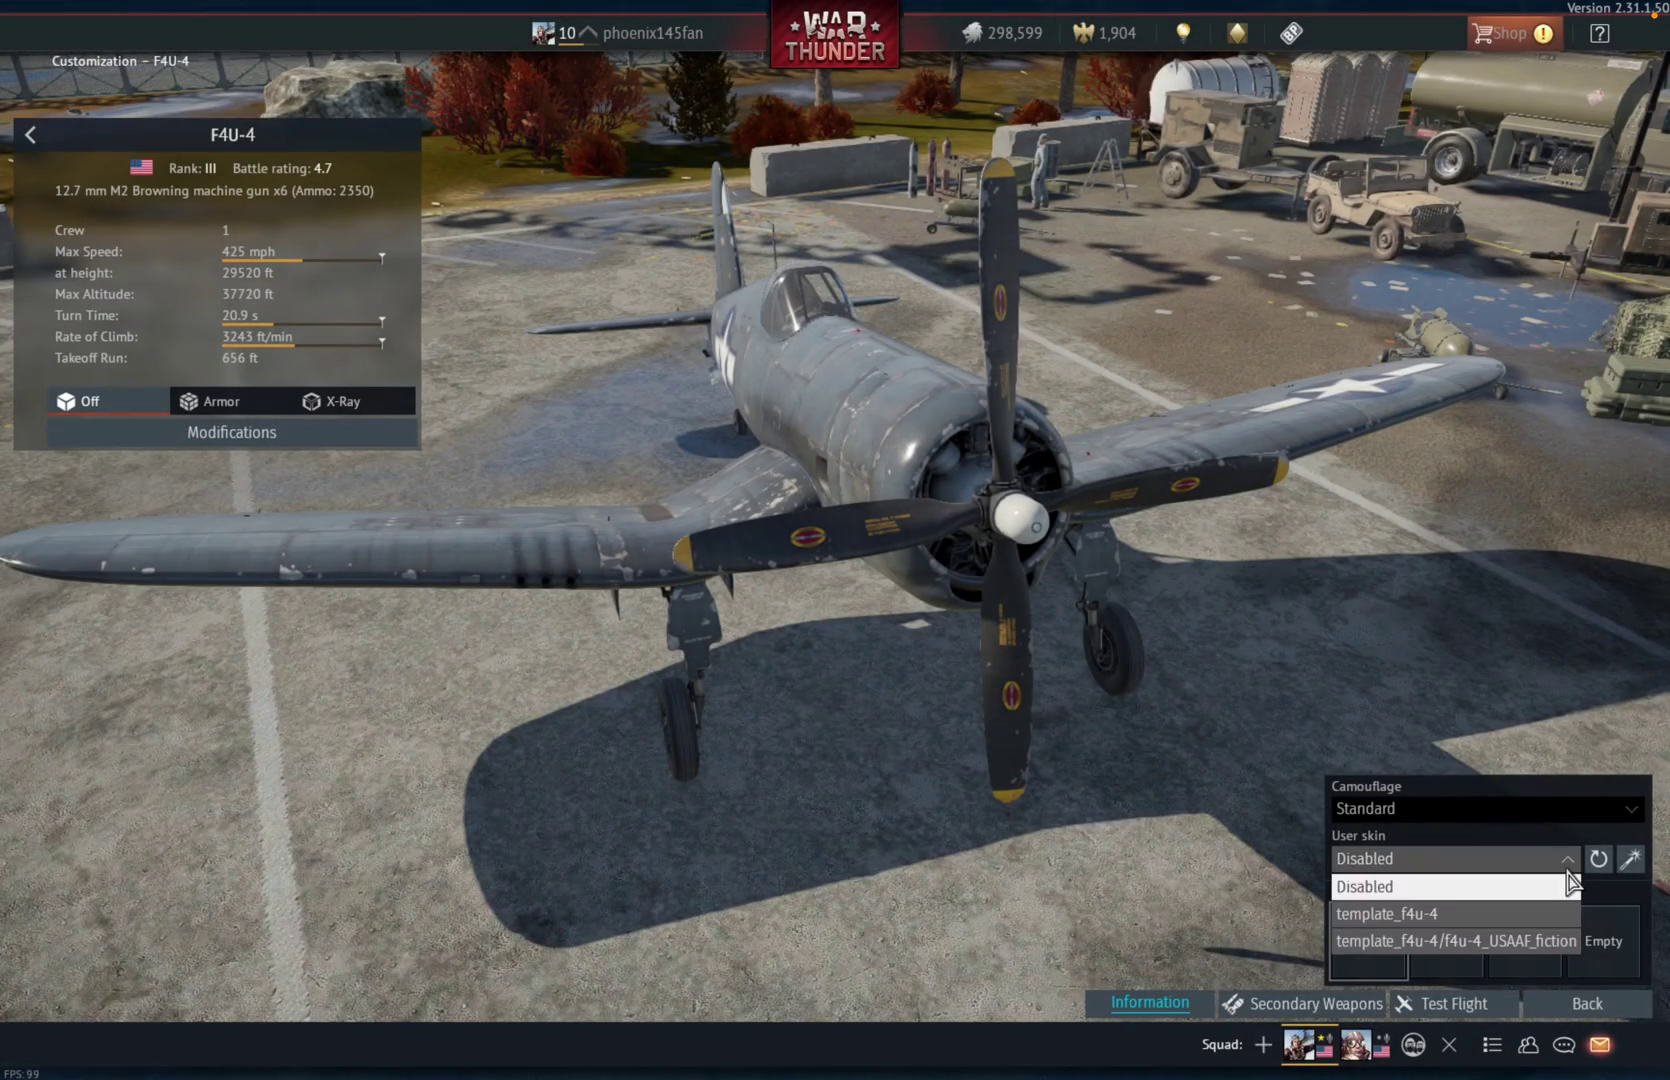
left_click(1527, 942)
left_click_drag(540, 677, 1258, 705)
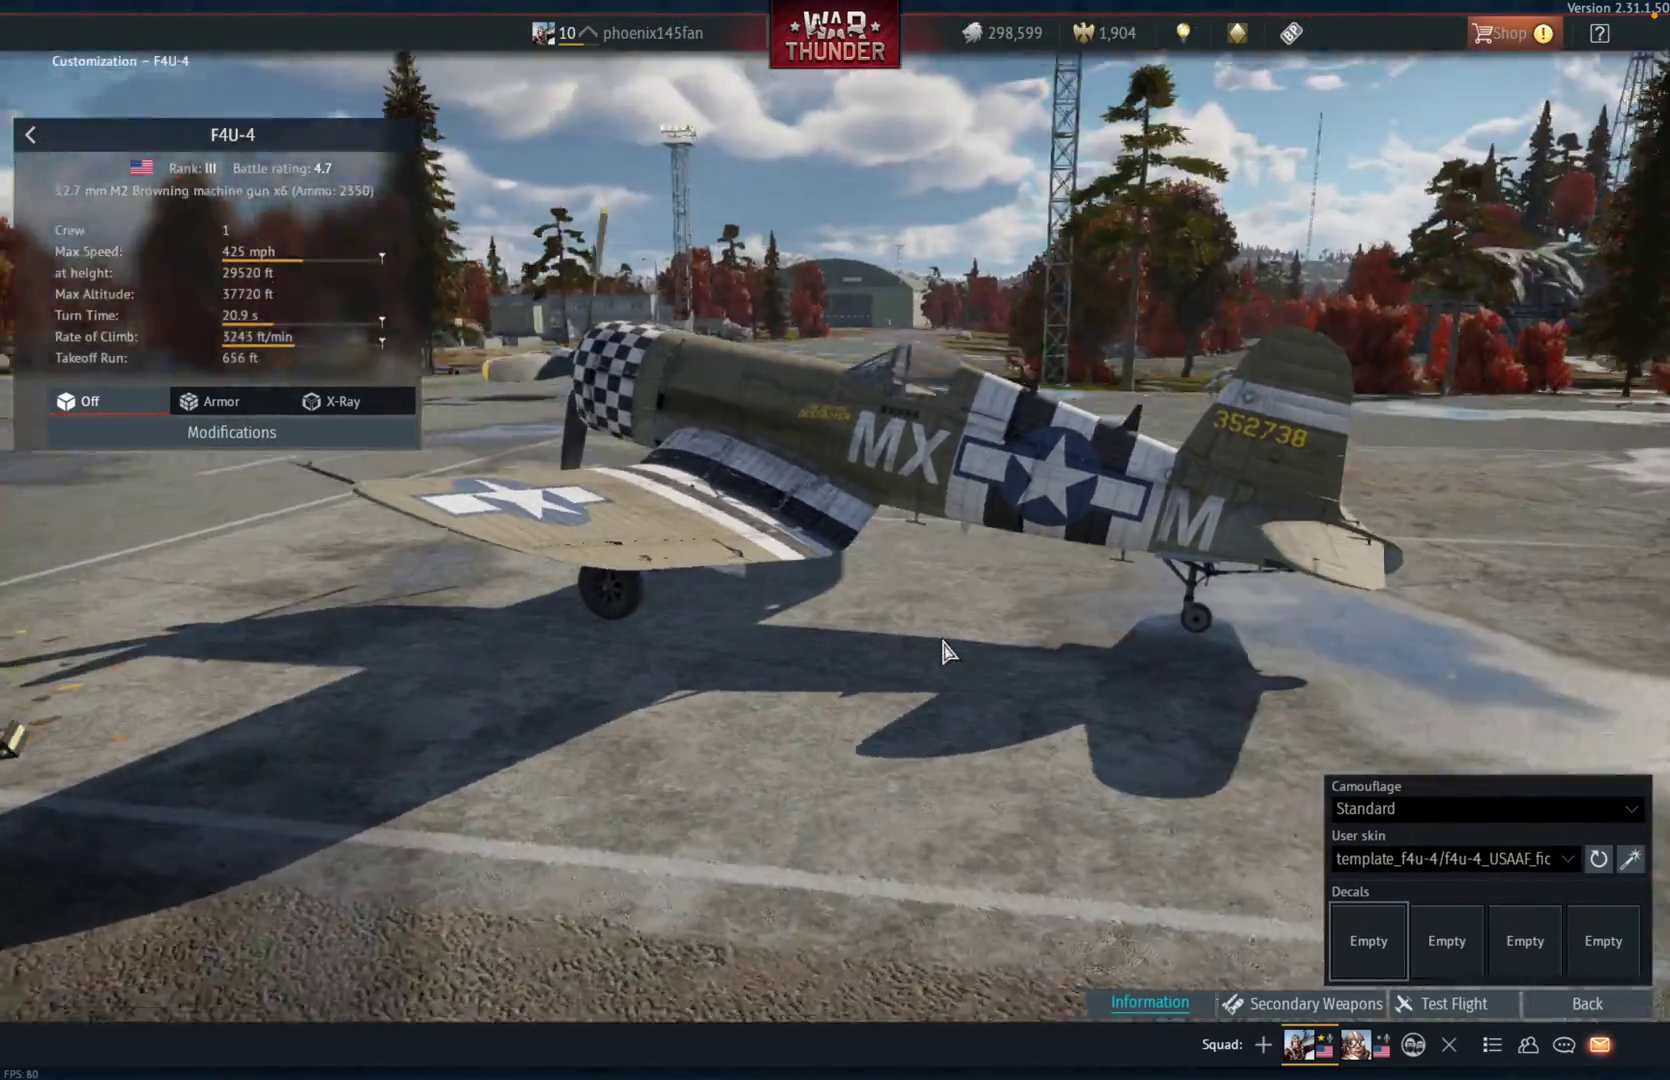